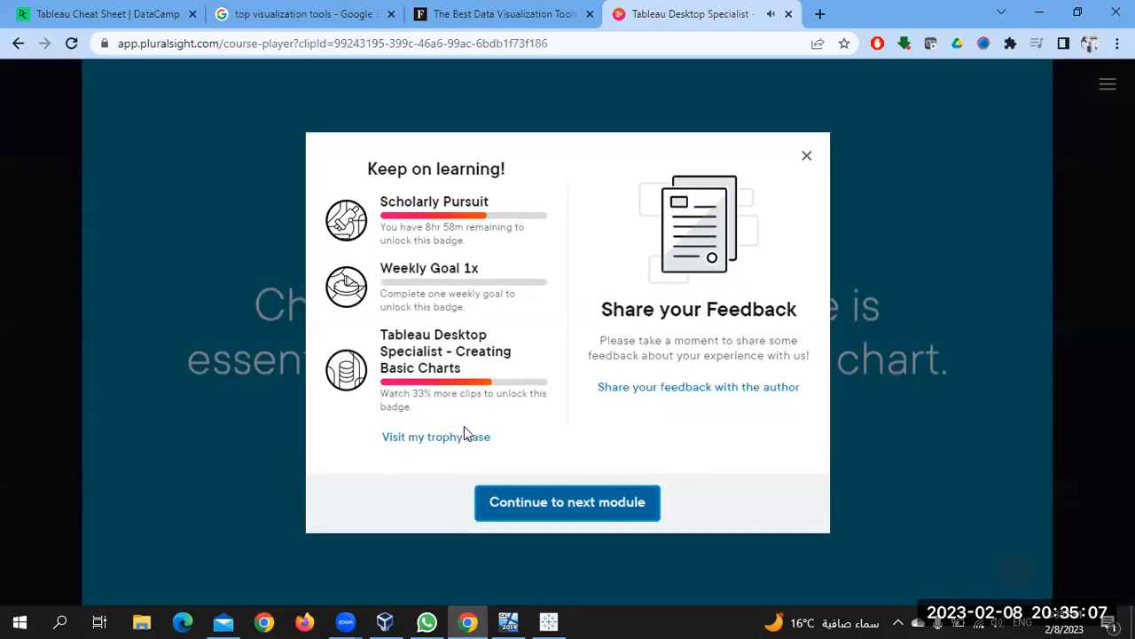
Advance to the next module's bar chart lesson, pause it, and switch to Tableau
click(518, 511)
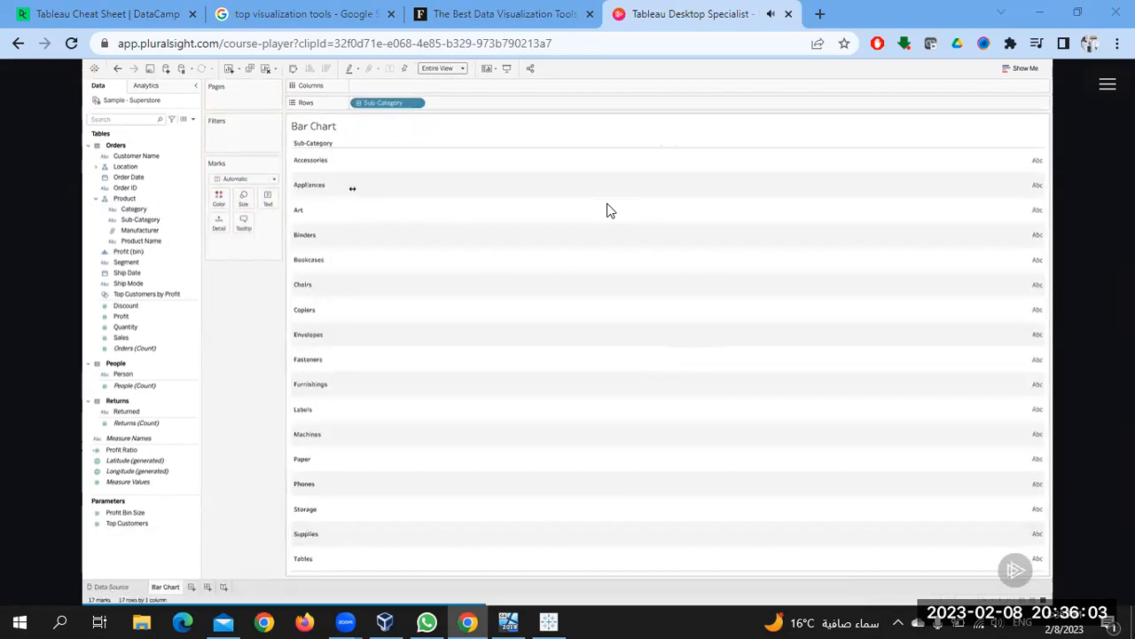
mouse_move(557, 183)
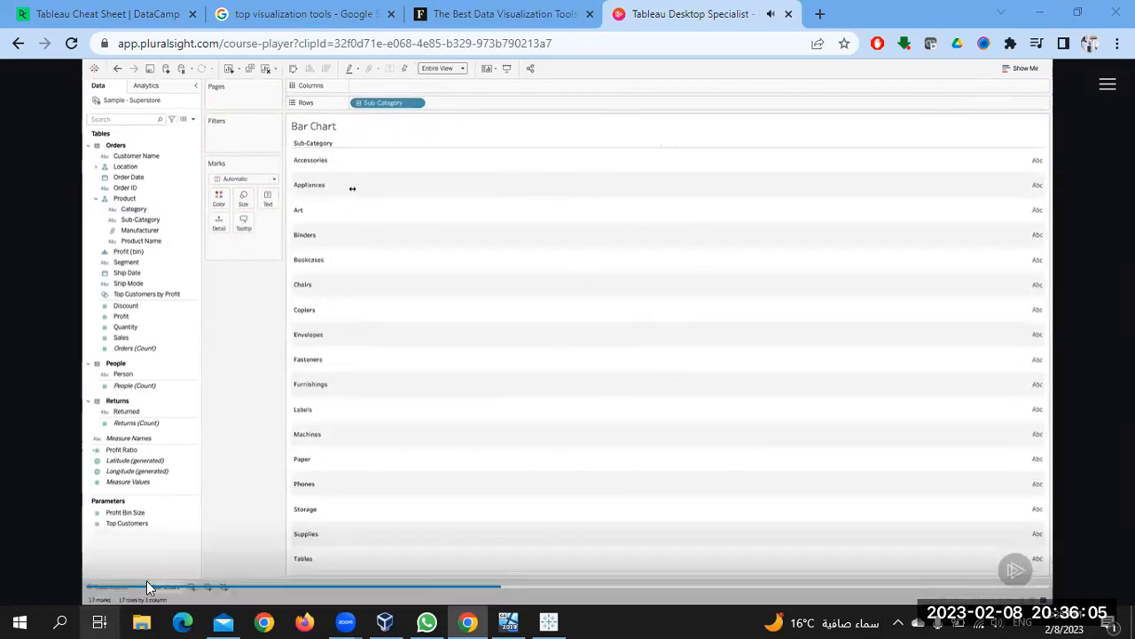
click(148, 589)
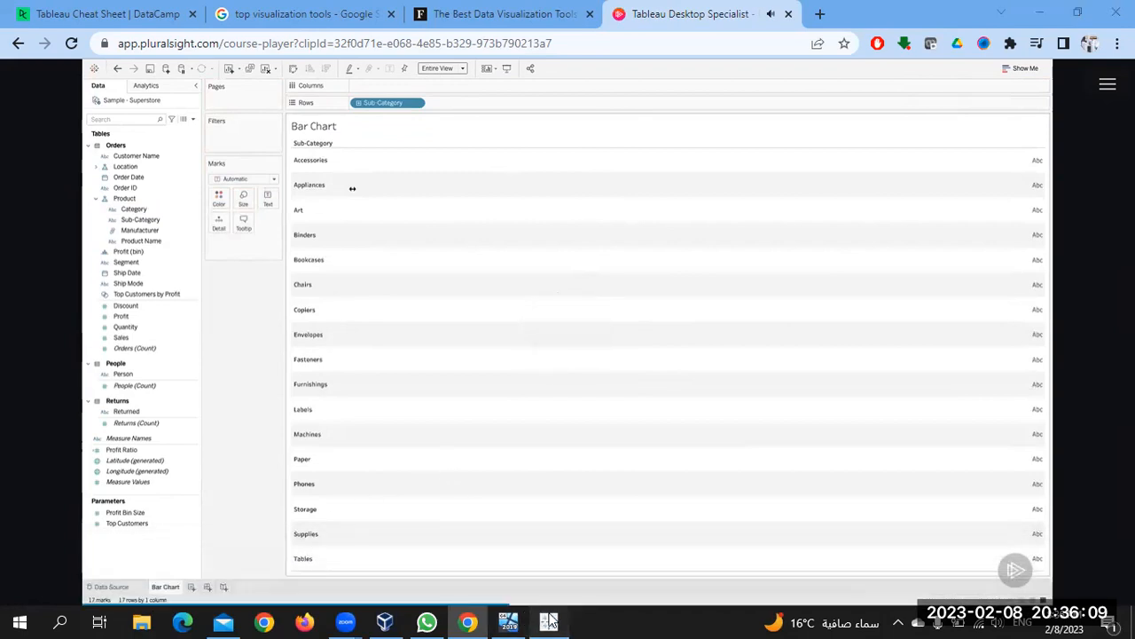
click(549, 621)
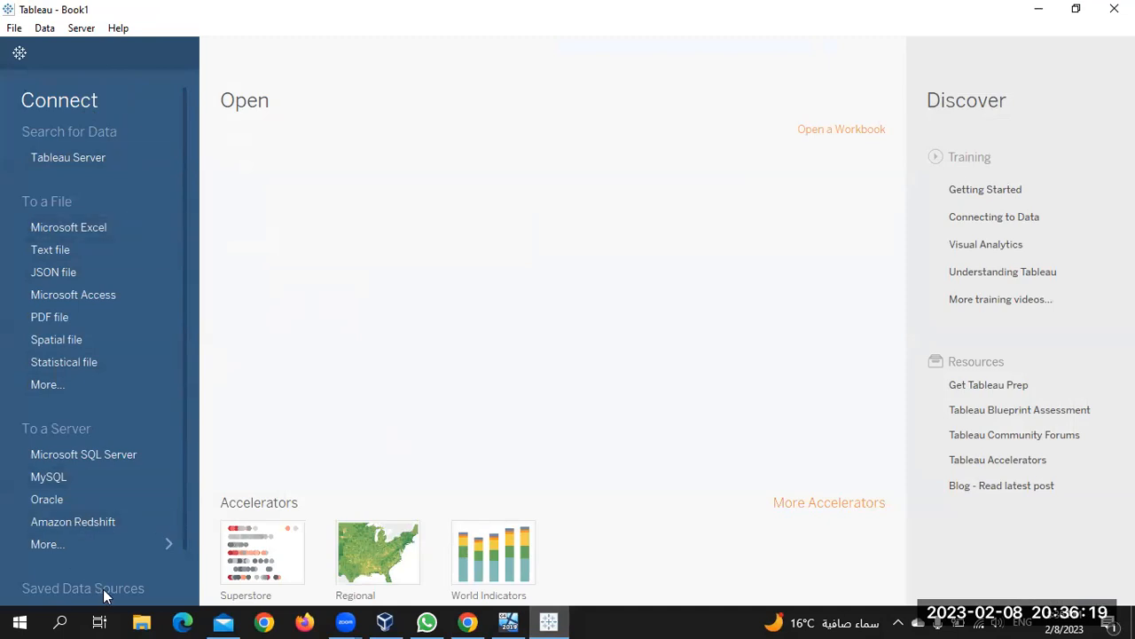
Browse the full server connector list and the File, Server and Data menus
click(152, 549)
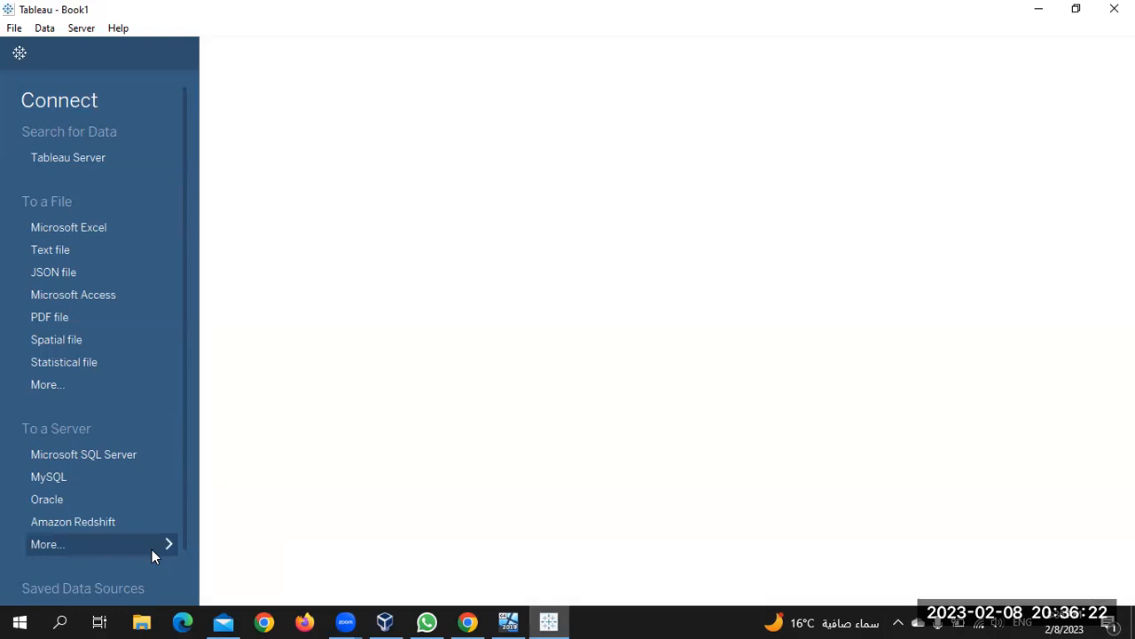
click(16, 28)
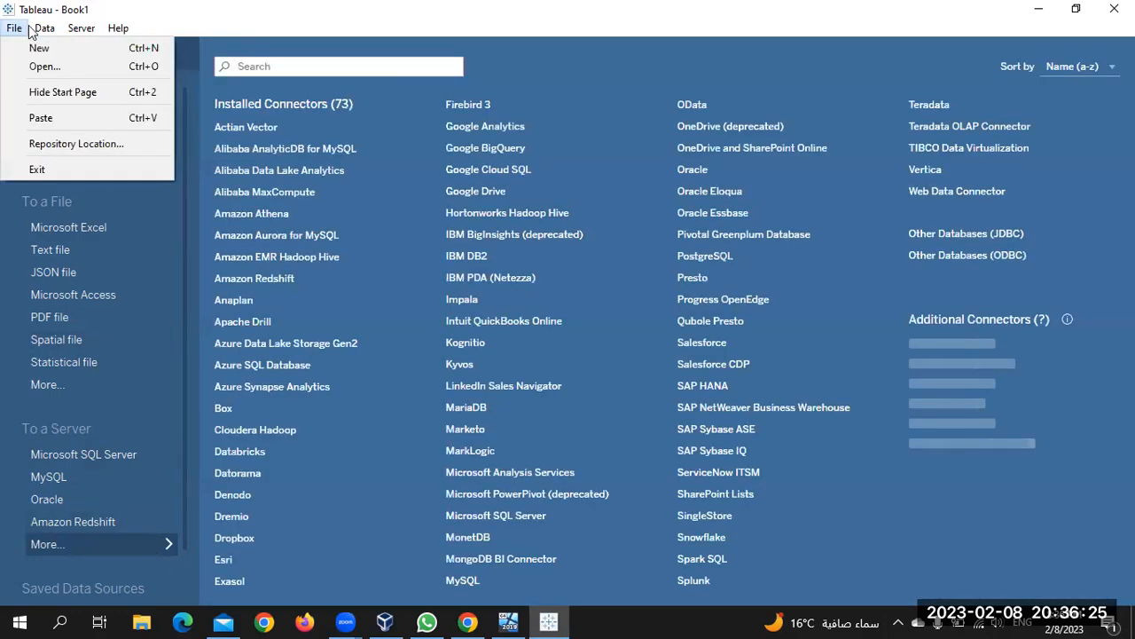
key(Escape)
click(76, 31)
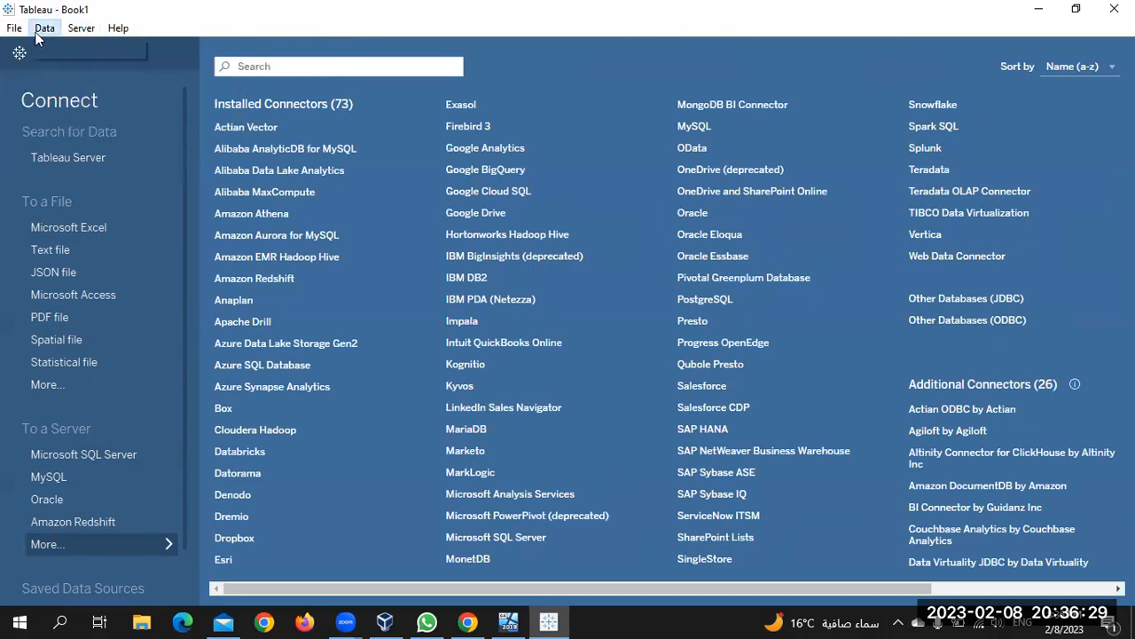
click(165, 40)
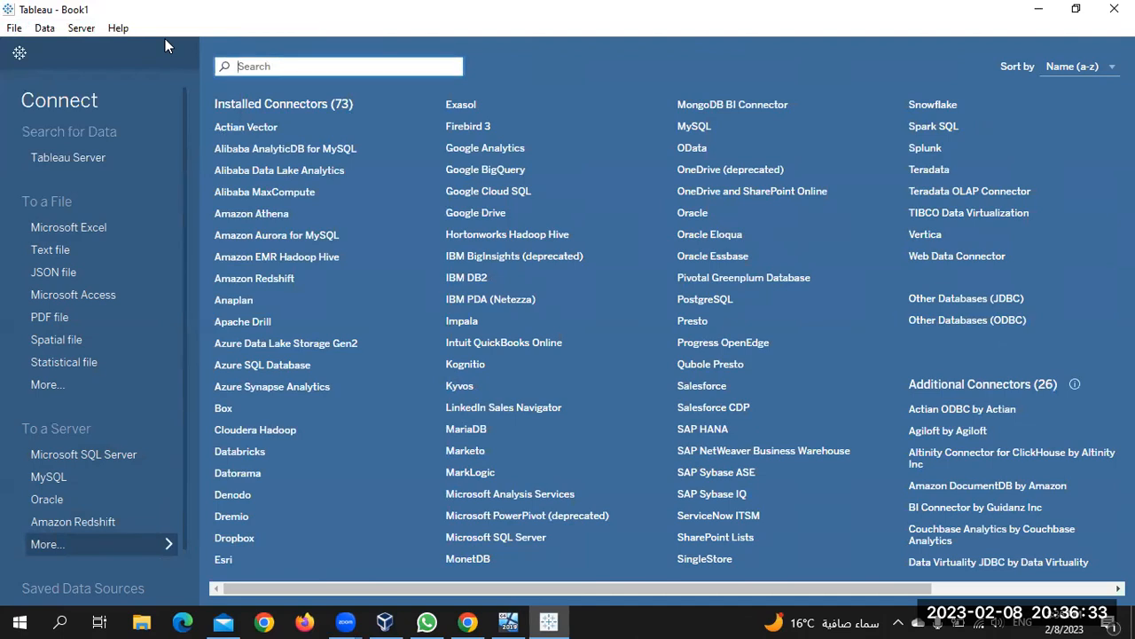
Search 'super' and connect to the saved Sample - Superstore data source
text(super)
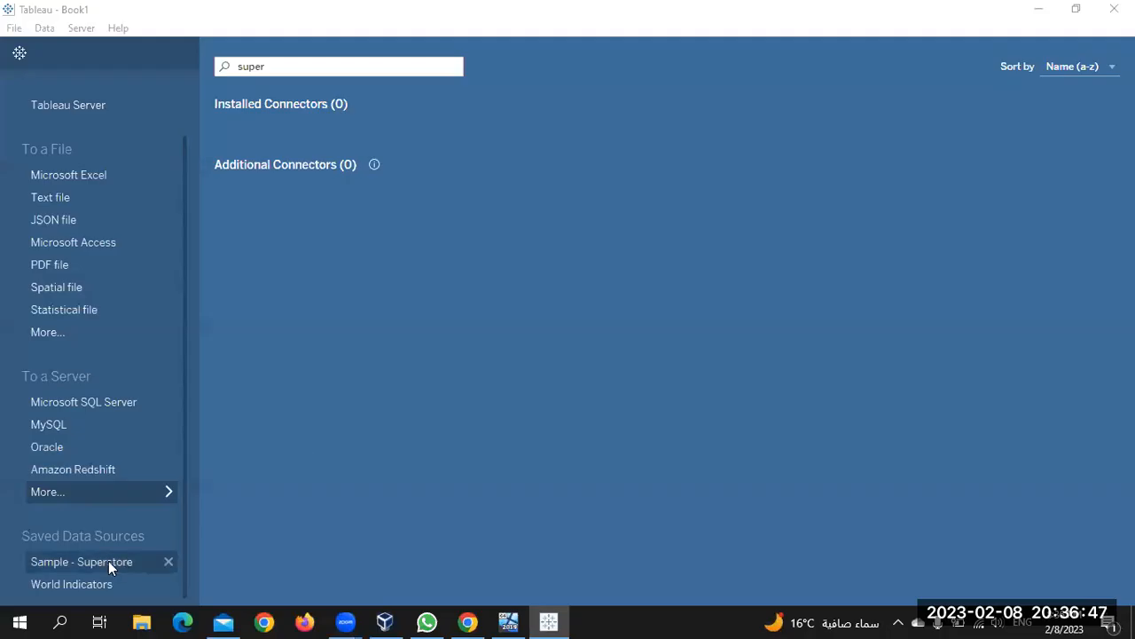
click(108, 562)
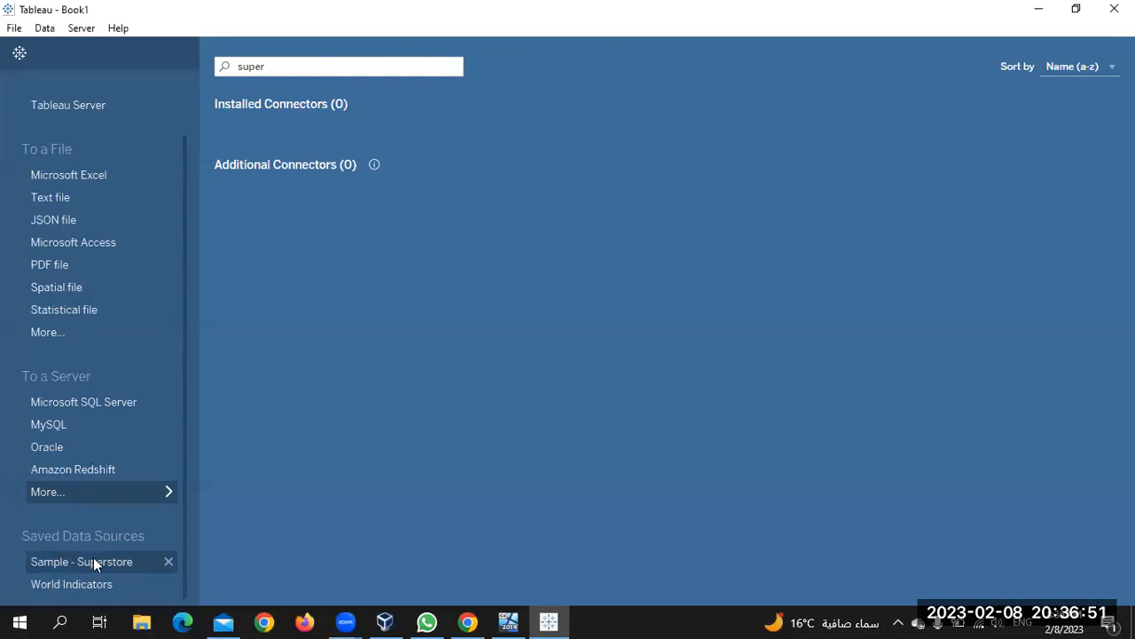
click(94, 560)
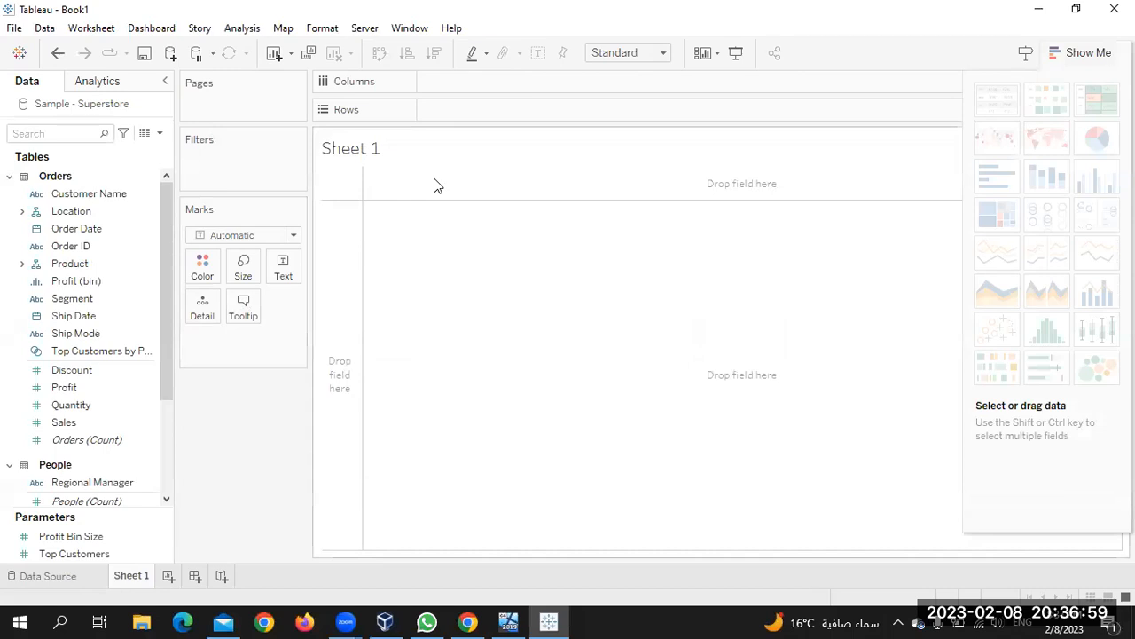
click(426, 621)
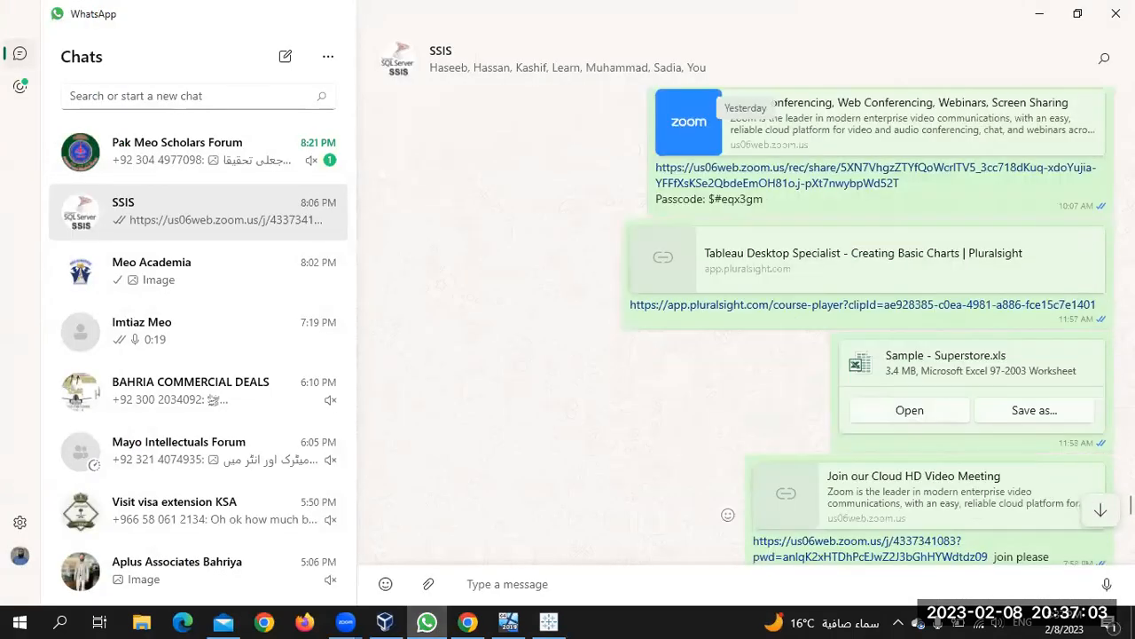
Save the chat's Sample - Superstore.xls attachment into the Downloads folder
click(1034, 410)
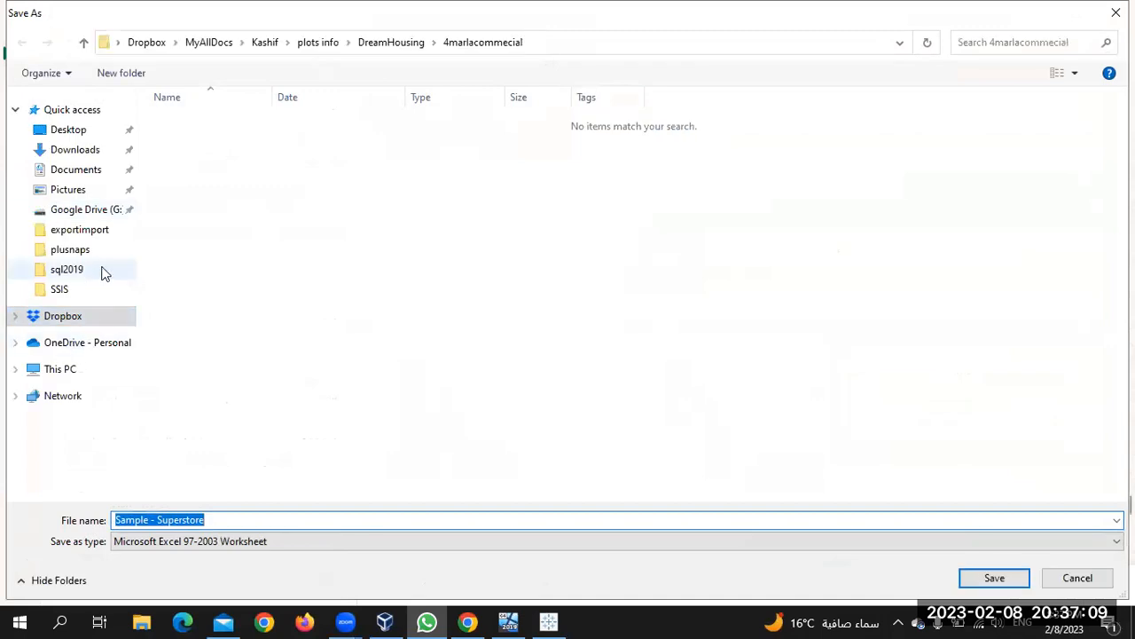
click(89, 149)
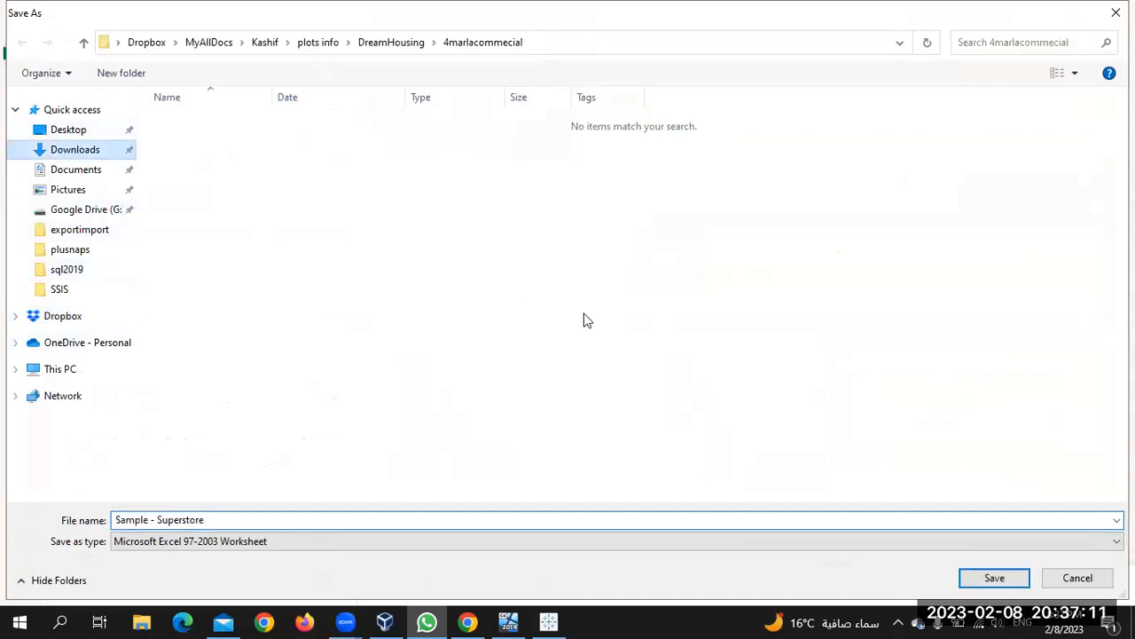
click(997, 579)
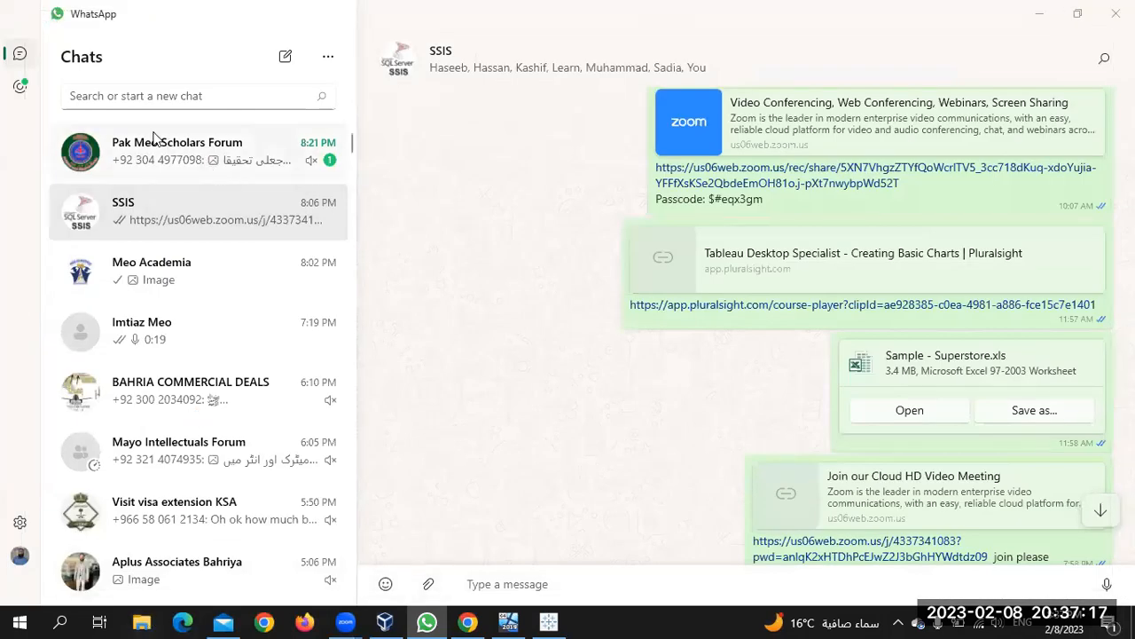
click(137, 619)
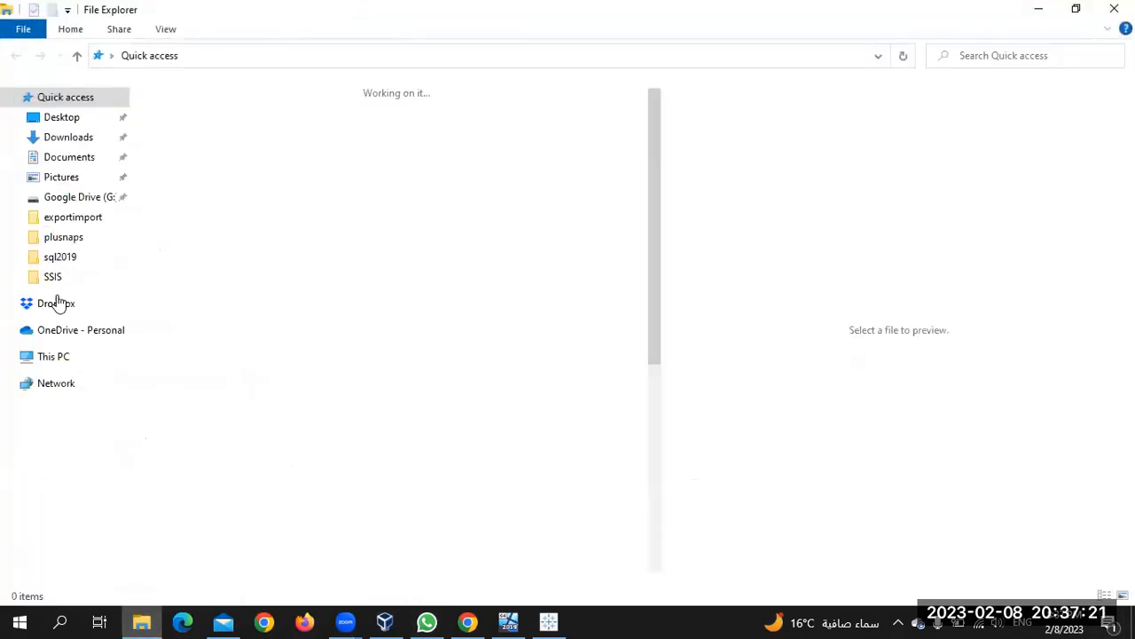
Open Sample - Superstore.xls from the Downloads folder
click(69, 136)
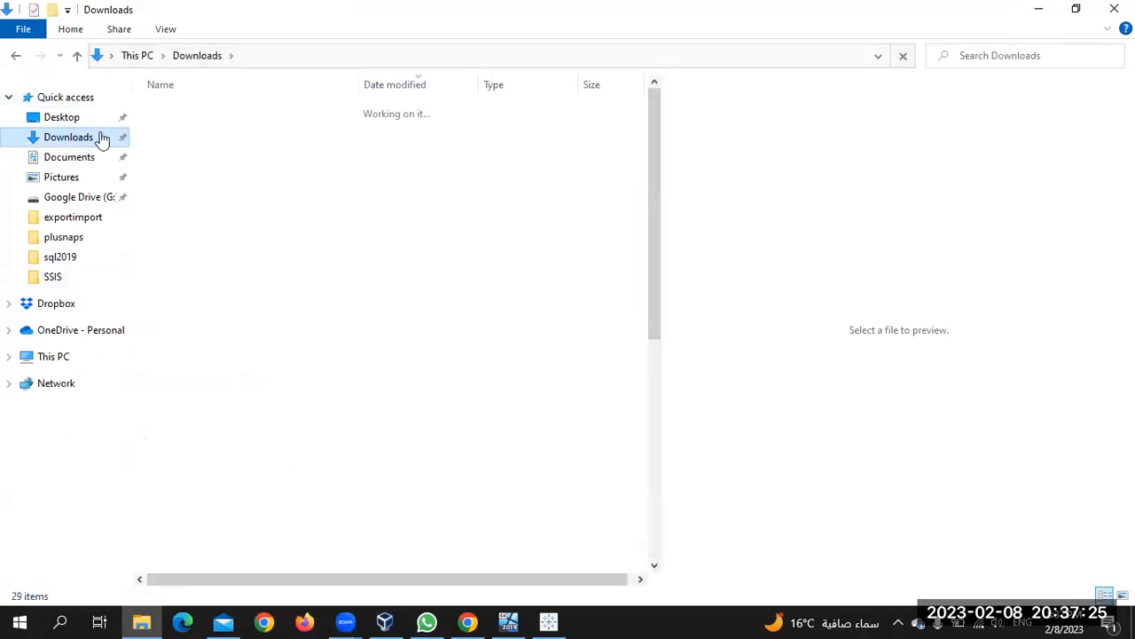
double_click(214, 133)
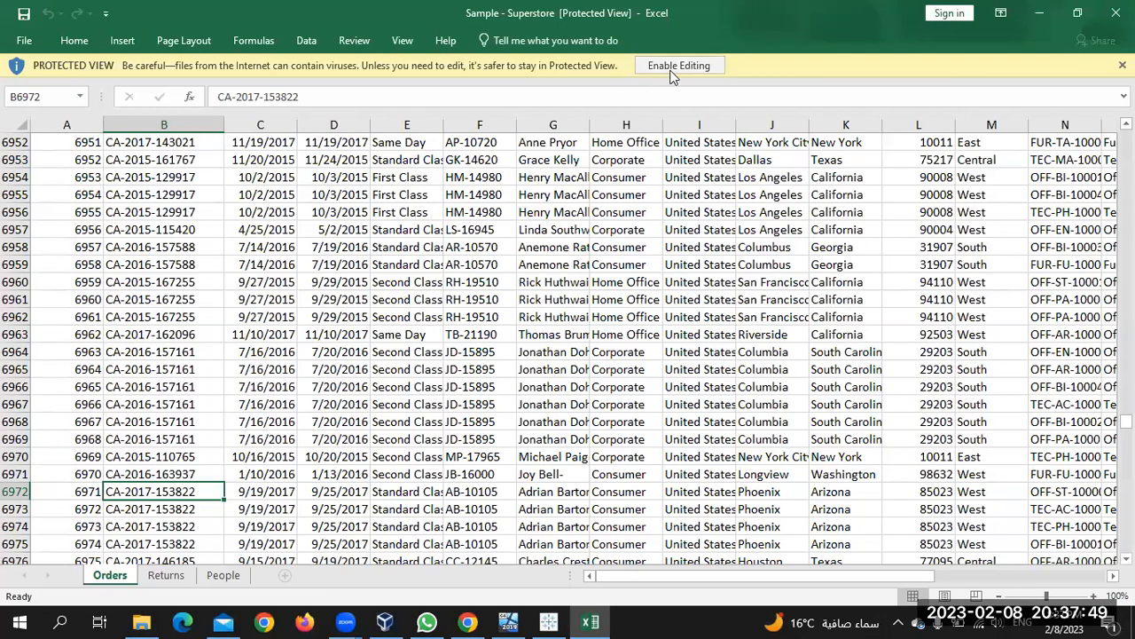
Enable editing and autofit the People sheet's column A to show full names
click(673, 68)
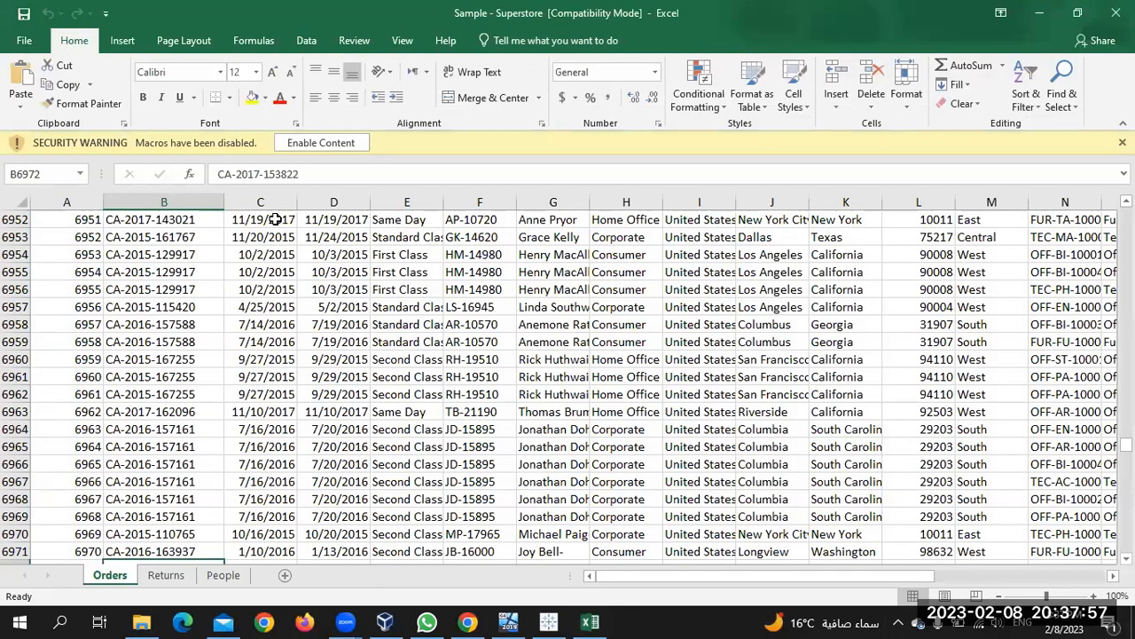
key(ctrl+Home)
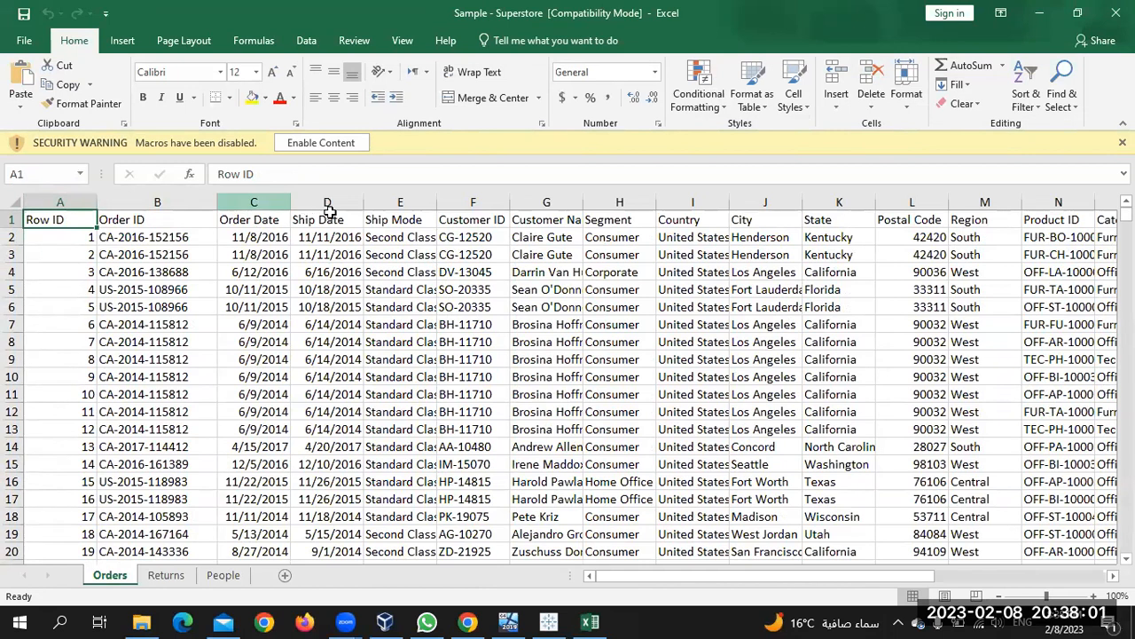
click(163, 576)
click(226, 578)
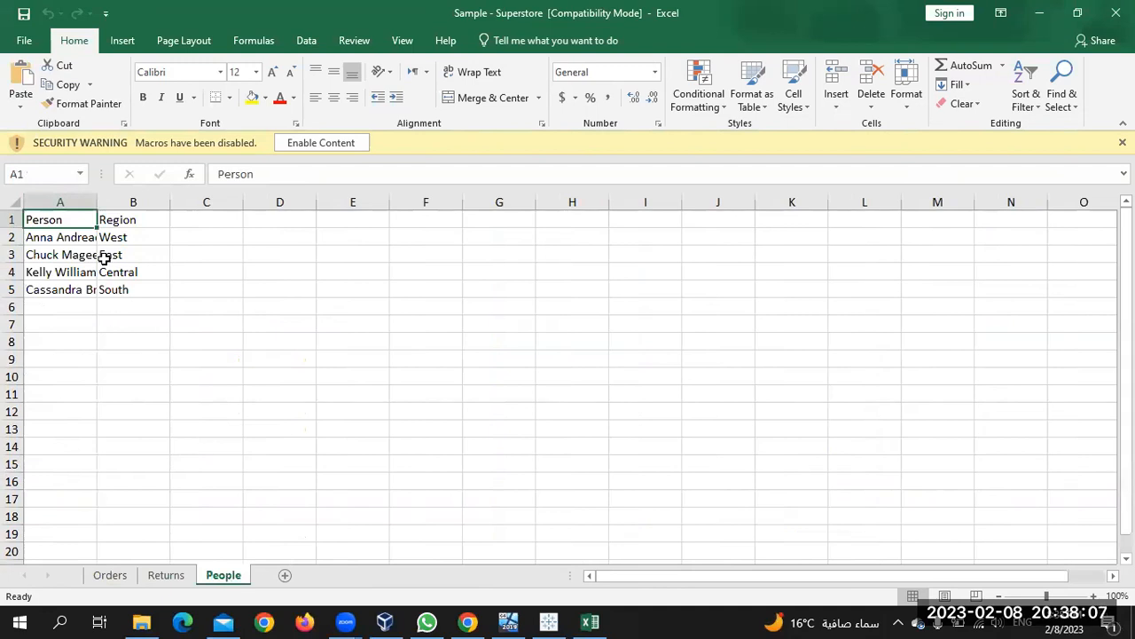
double_click(99, 202)
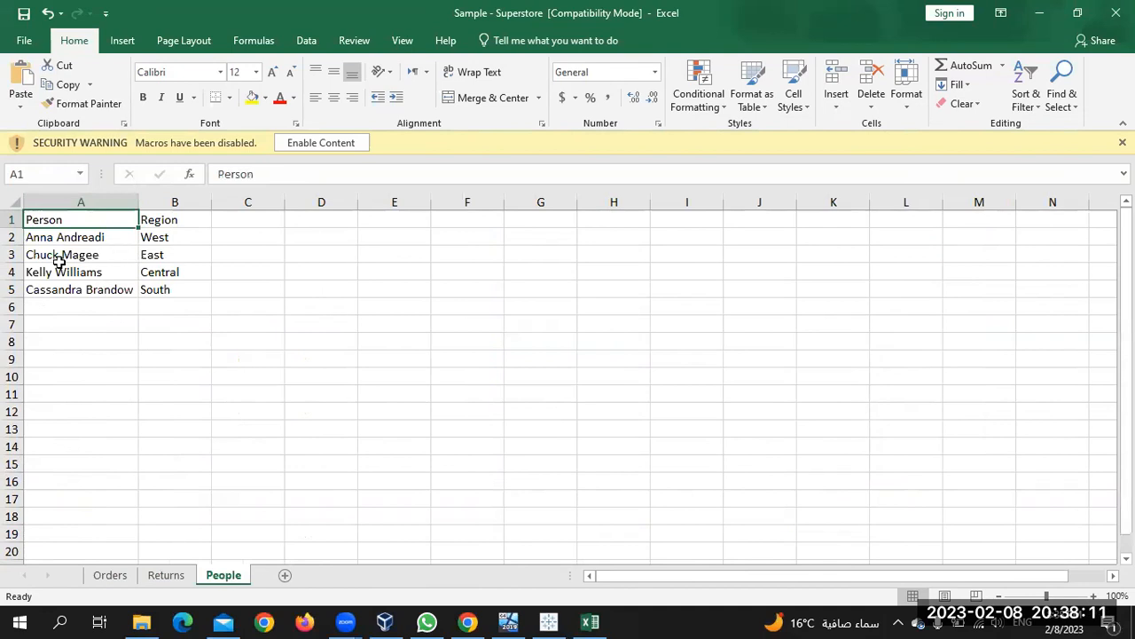
Enable the workbook's macros and review the Returns, People and Orders sheets
click(165, 576)
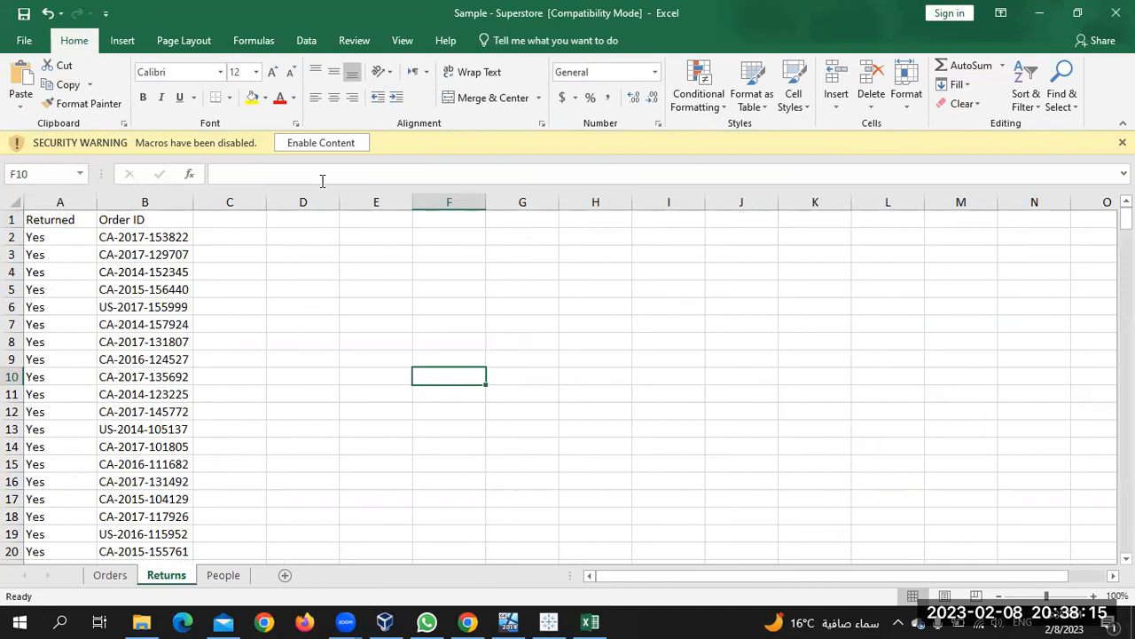
click(341, 146)
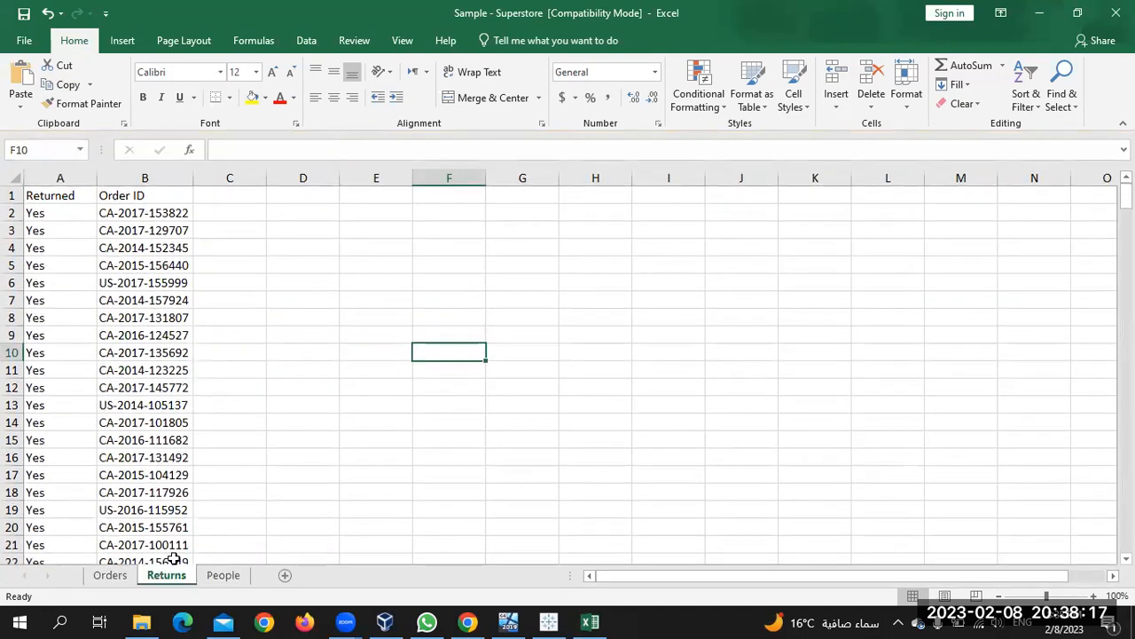
click(222, 575)
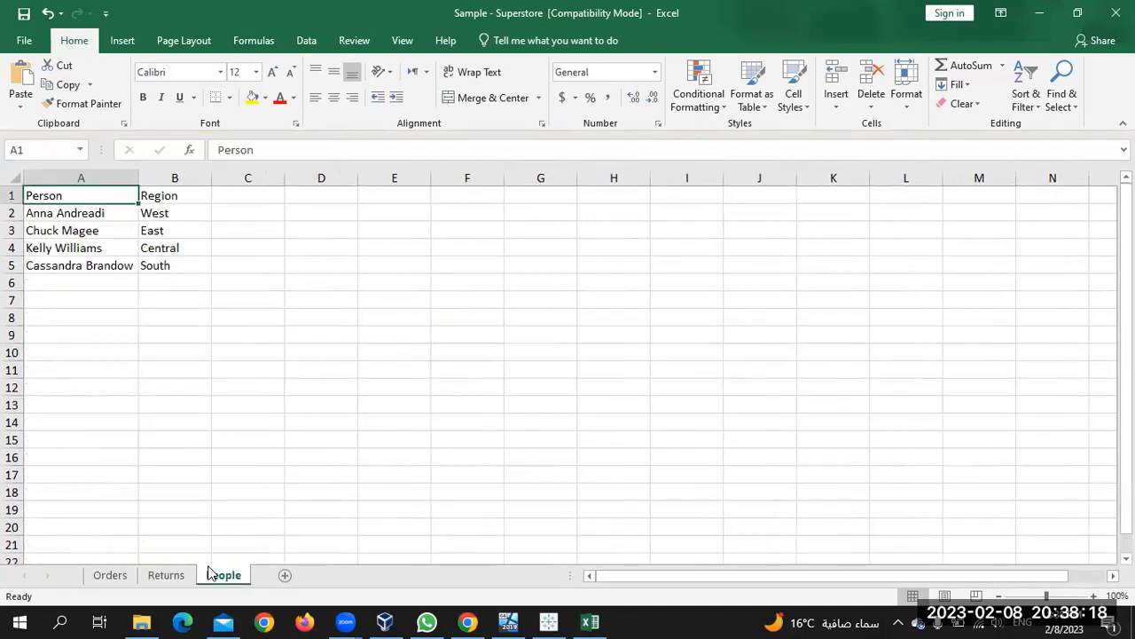
click(118, 575)
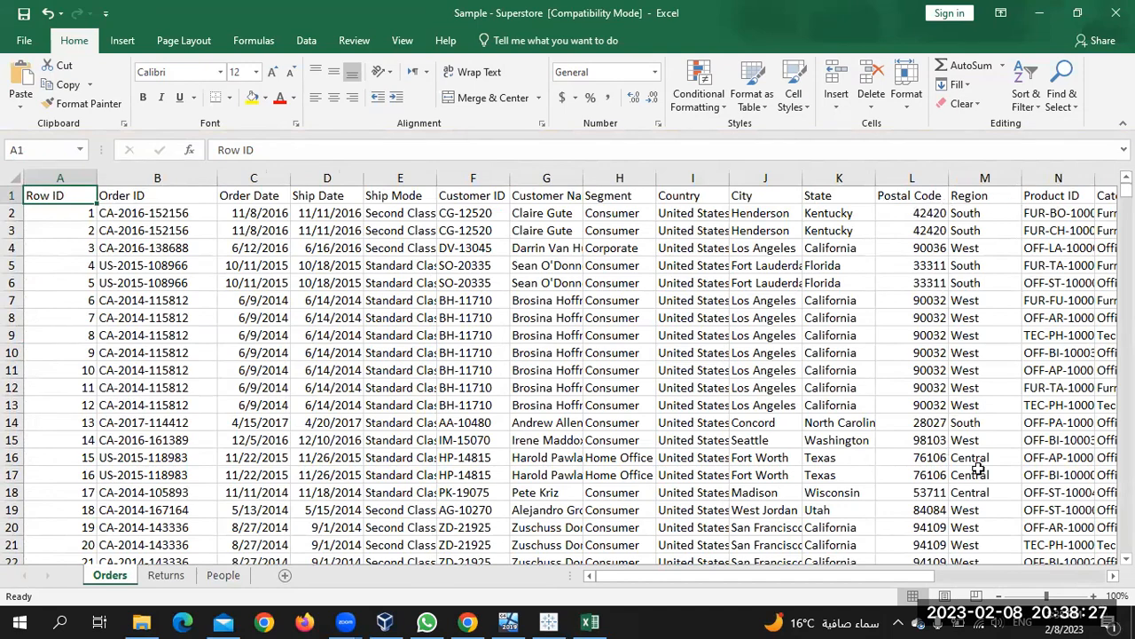
scroll(331, 530, right, 5)
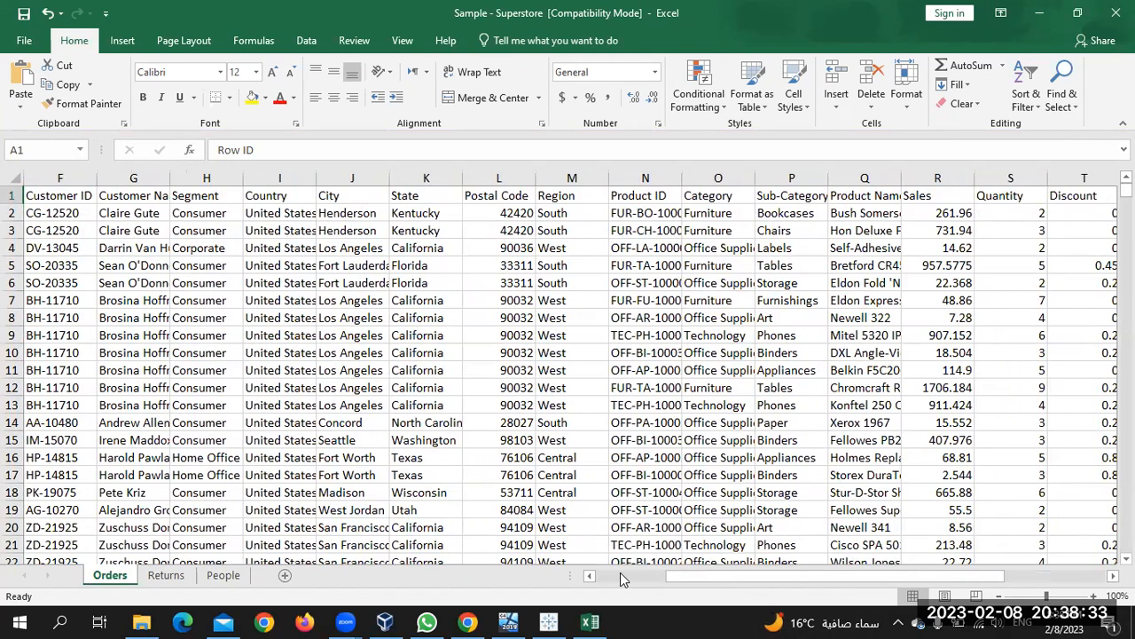
scroll(620, 572, left, 5)
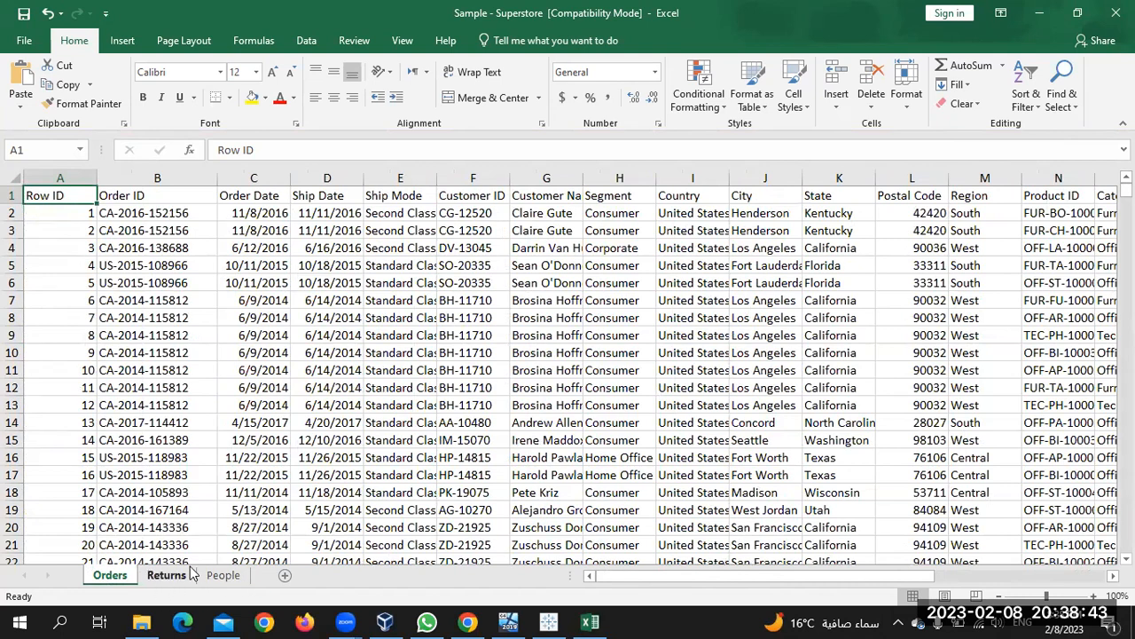
Set the Tableau sheet view to fit the entire window
click(549, 620)
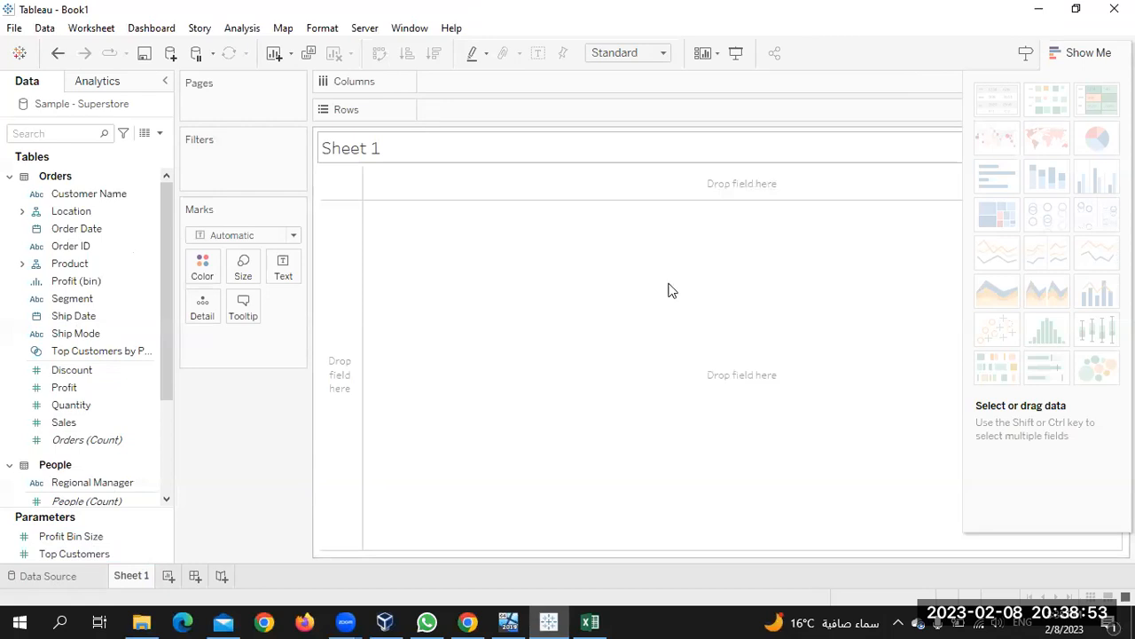
click(667, 57)
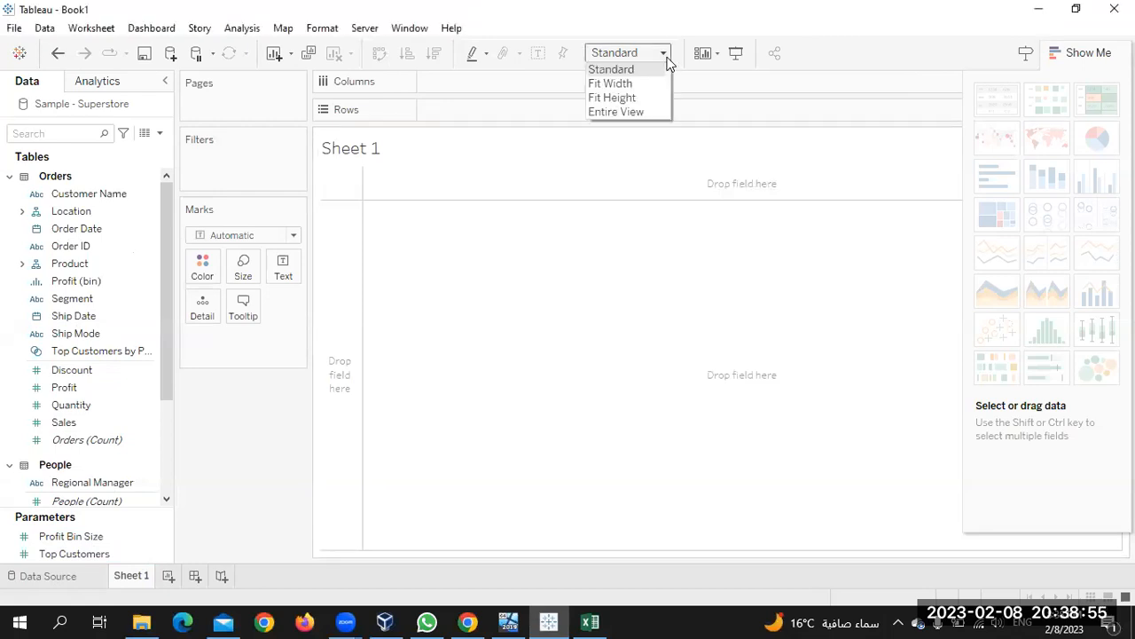
click(633, 113)
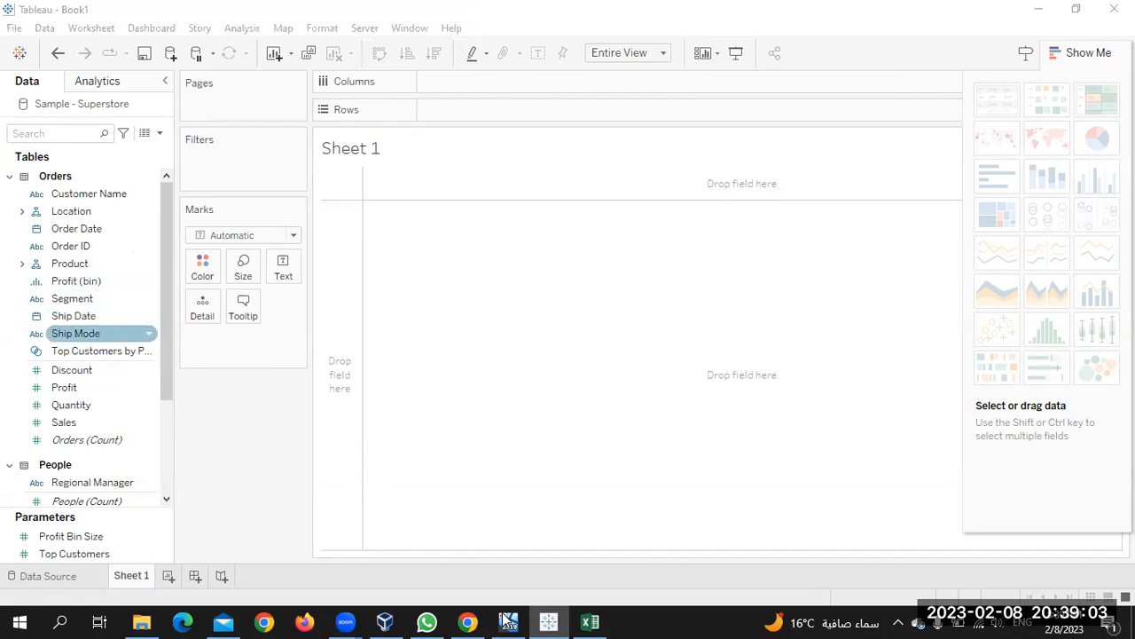
click(467, 621)
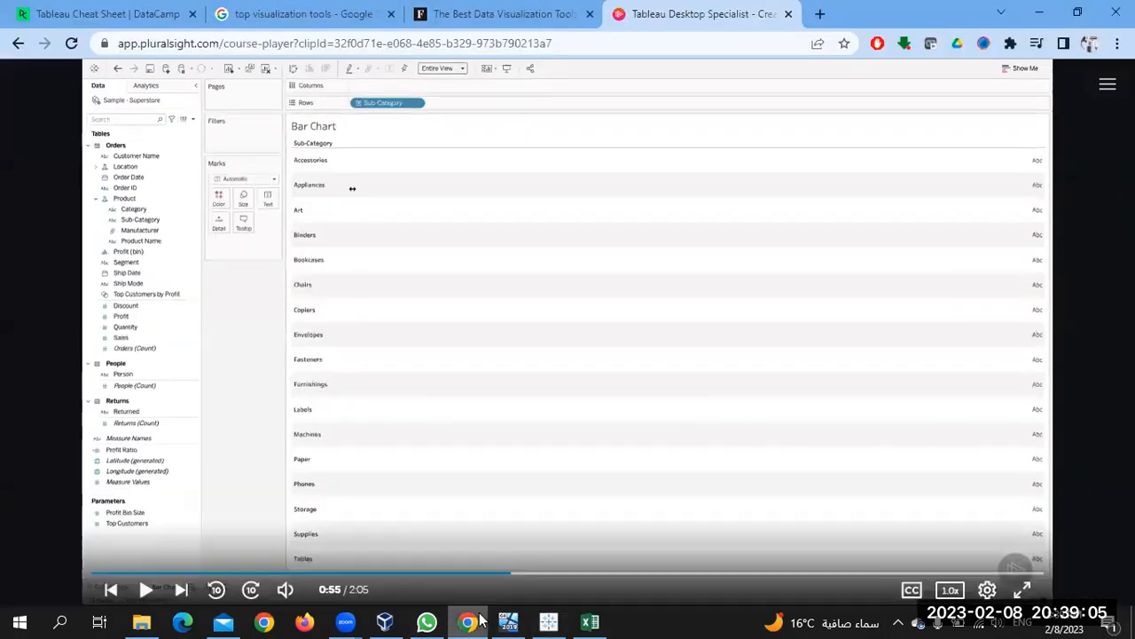
click(473, 620)
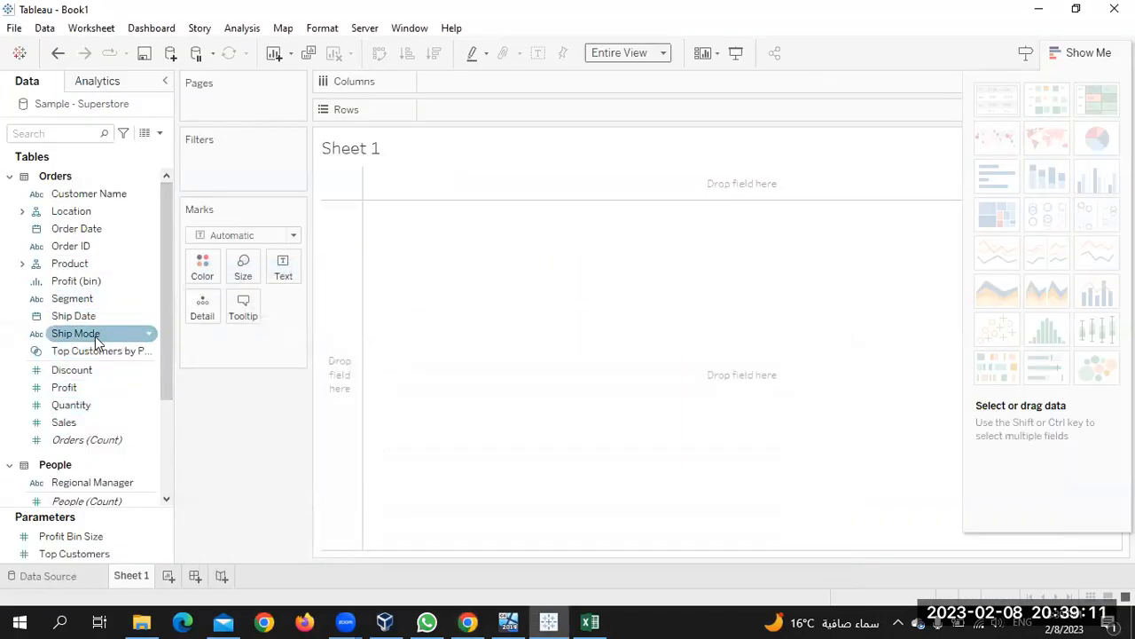
scroll(118, 316, down, 3)
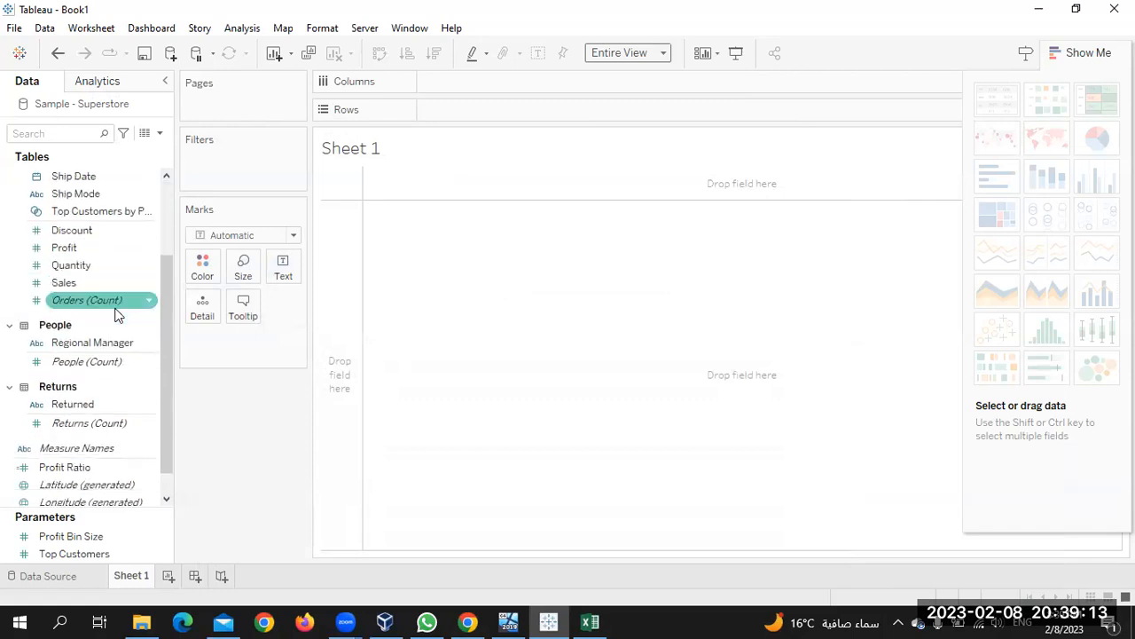
scroll(118, 315, up, 3)
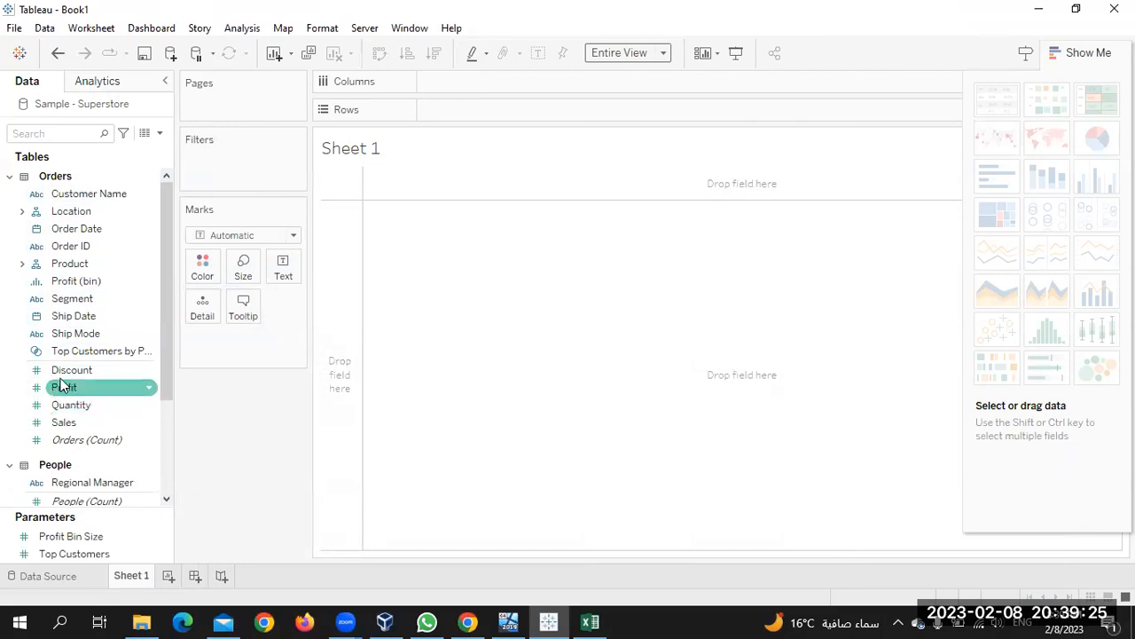
Drag Category from the Product folder onto the Rows shelf
click(21, 264)
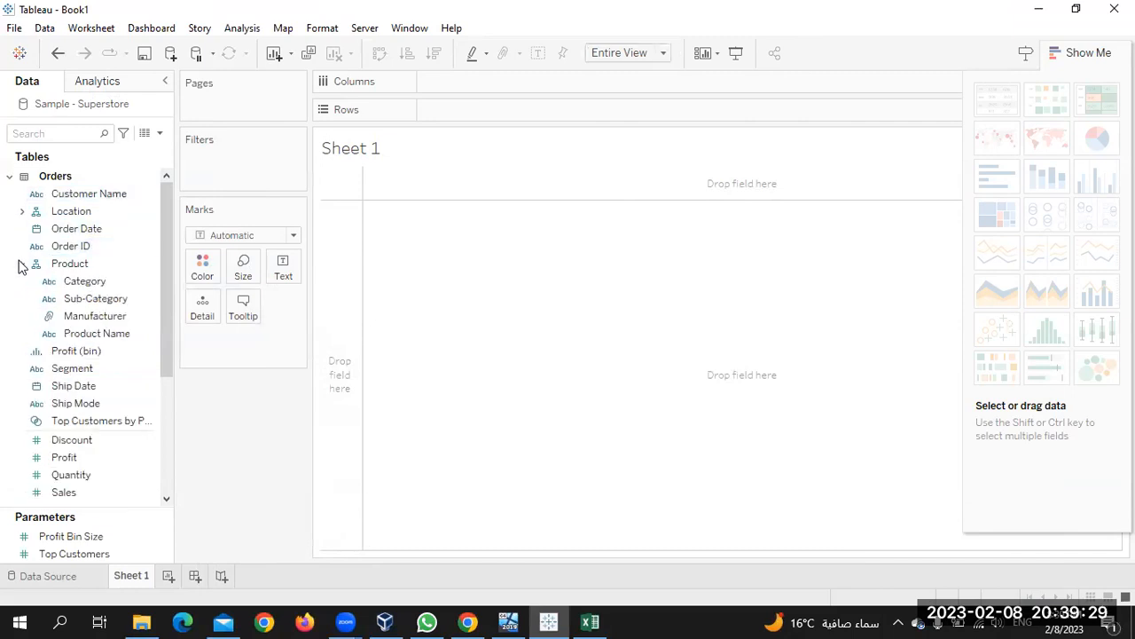
click(68, 283)
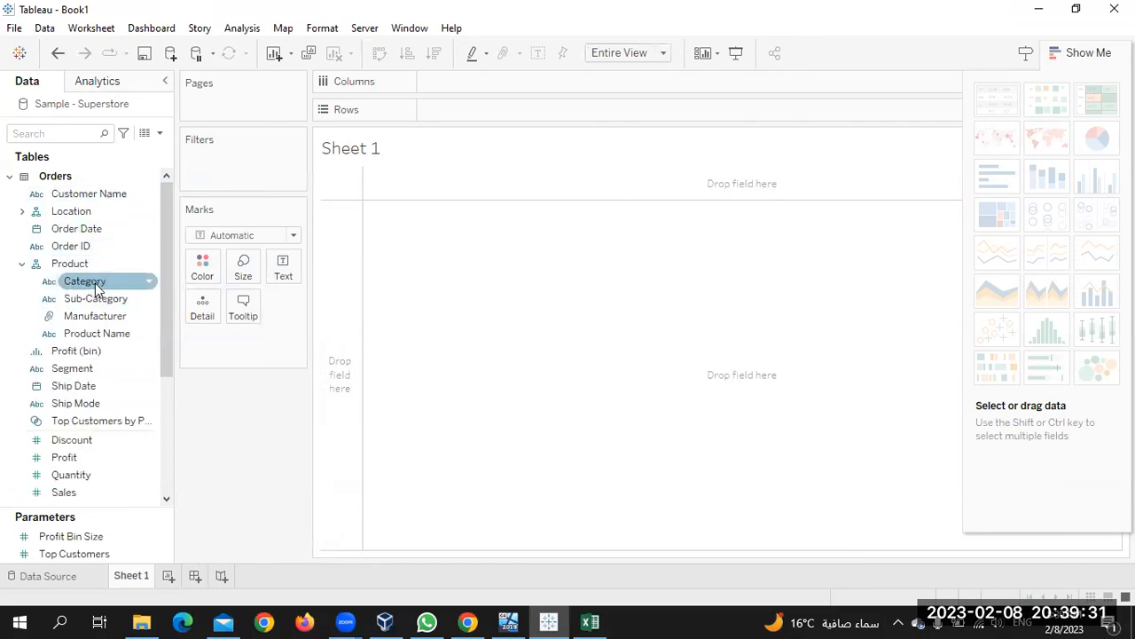
drag(95, 283, 452, 119)
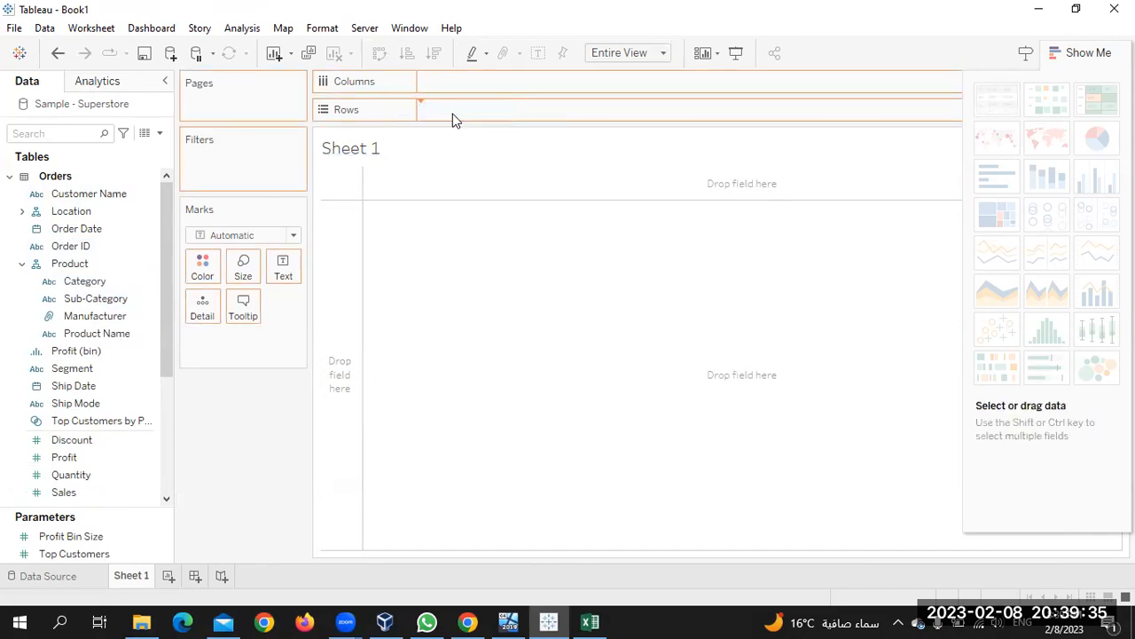
drag(453, 119, 453, 119)
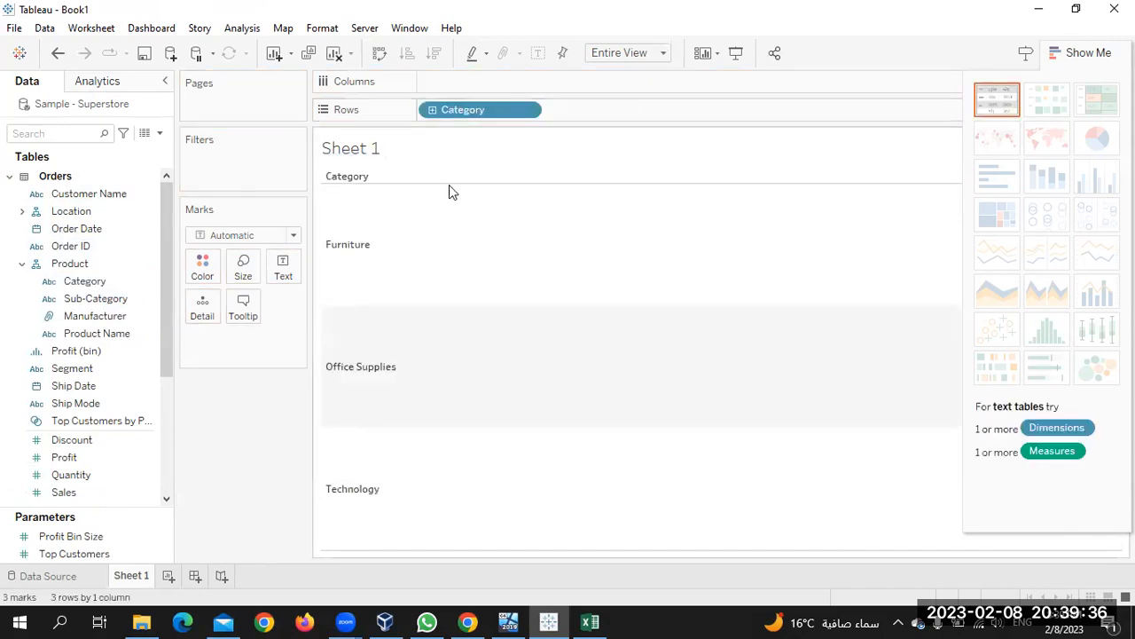
Resume the course video, rewind it 20 seconds, and pause on the bar chart build
click(468, 621)
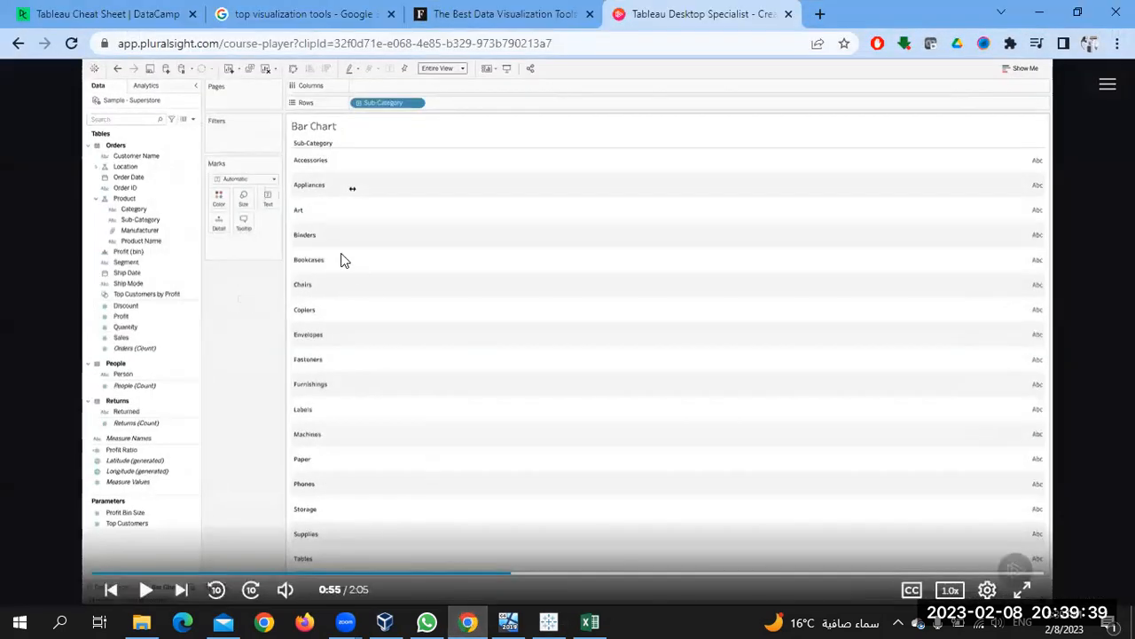
click(383, 209)
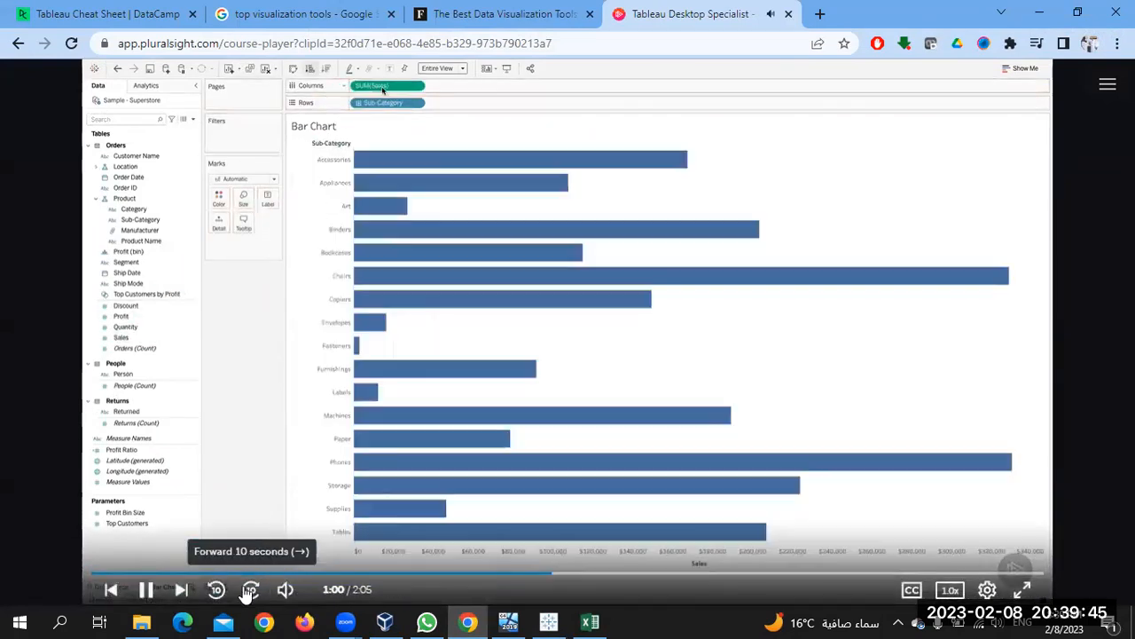
click(218, 589)
click(217, 590)
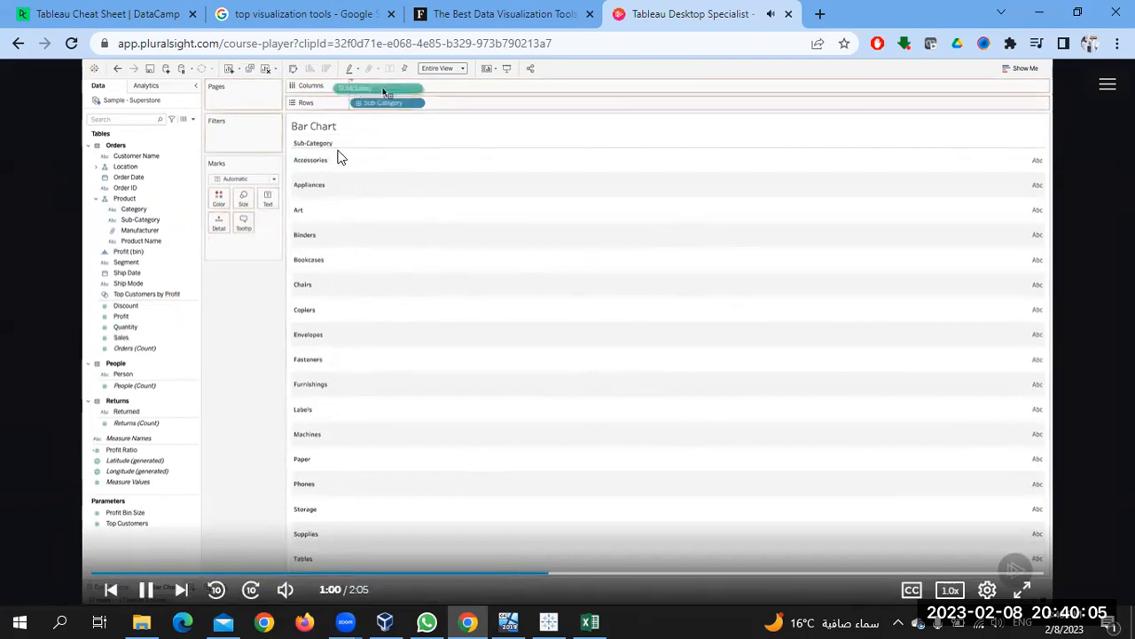
click(402, 257)
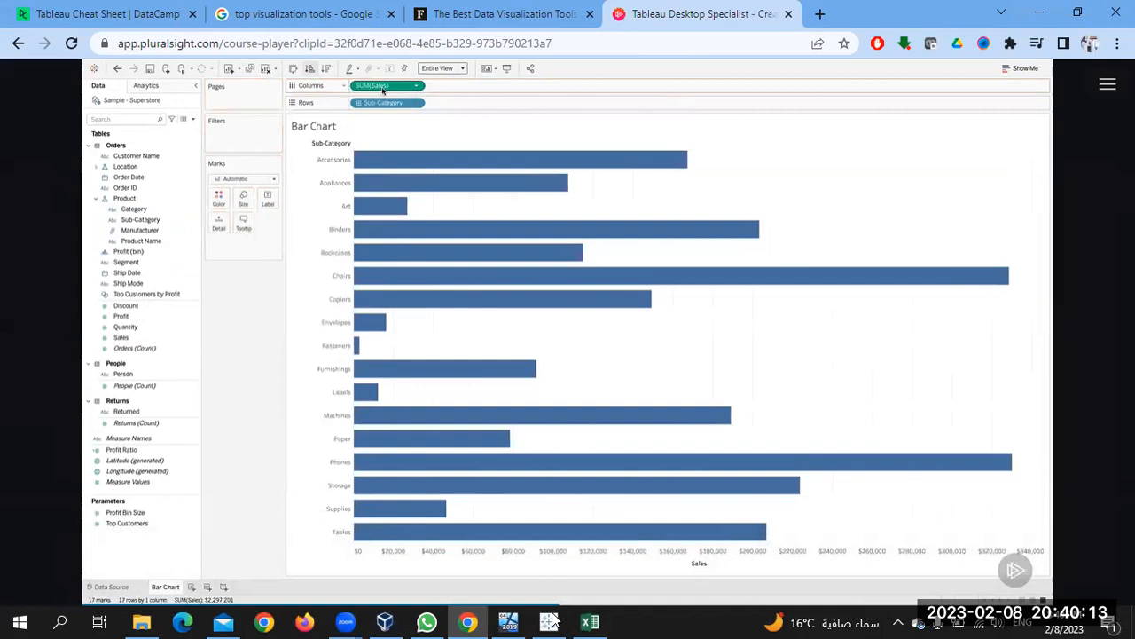
Put Sales on Columns for horizontal bars, briefly trying the stacked bar type
key(alt+Tab)
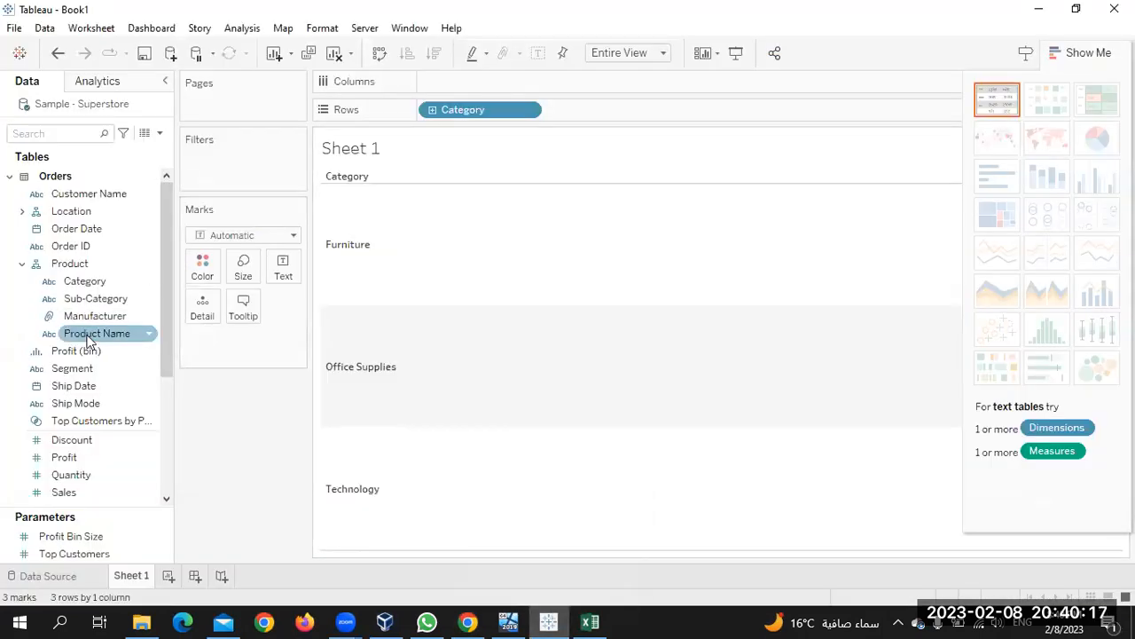
drag(64, 492, 446, 86)
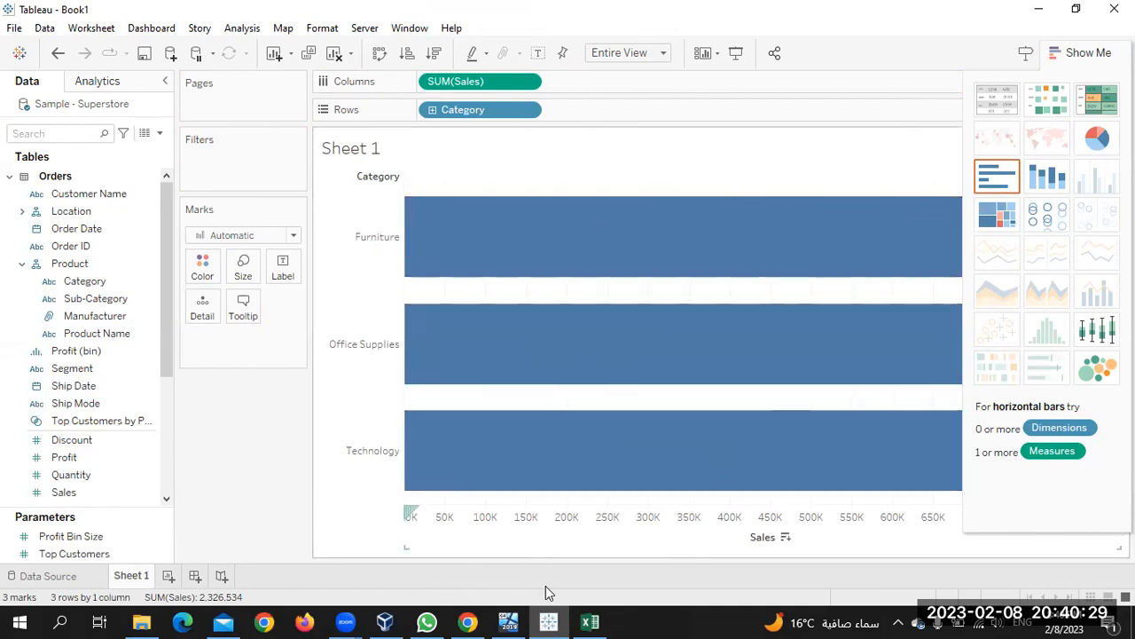
key(alt+Tab)
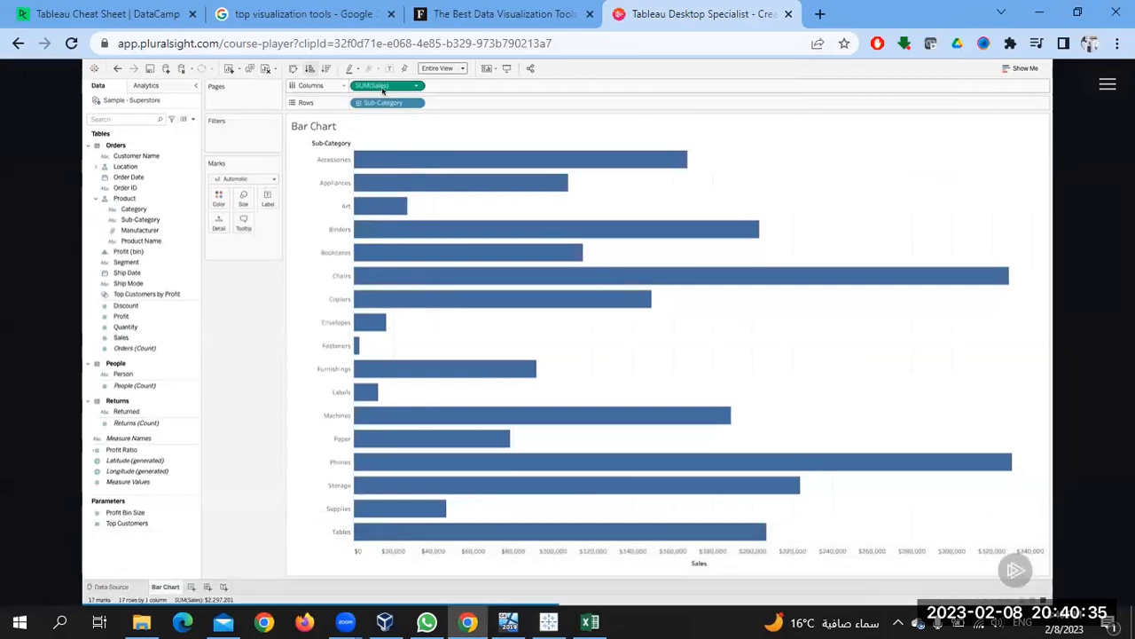
click(548, 621)
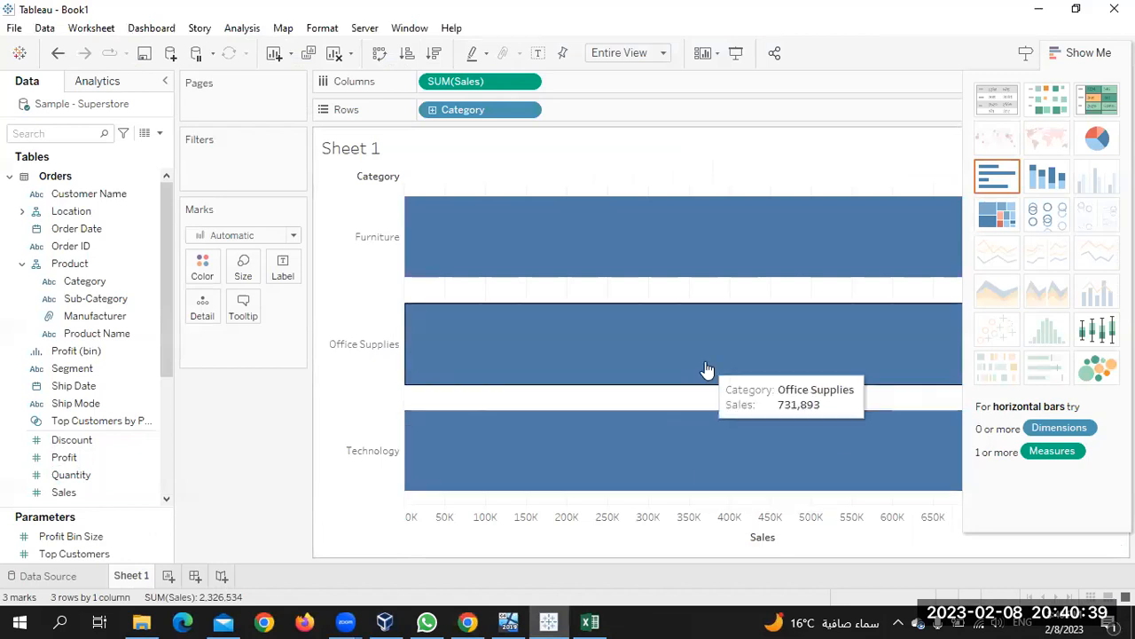
scroll(769, 324, down, 1)
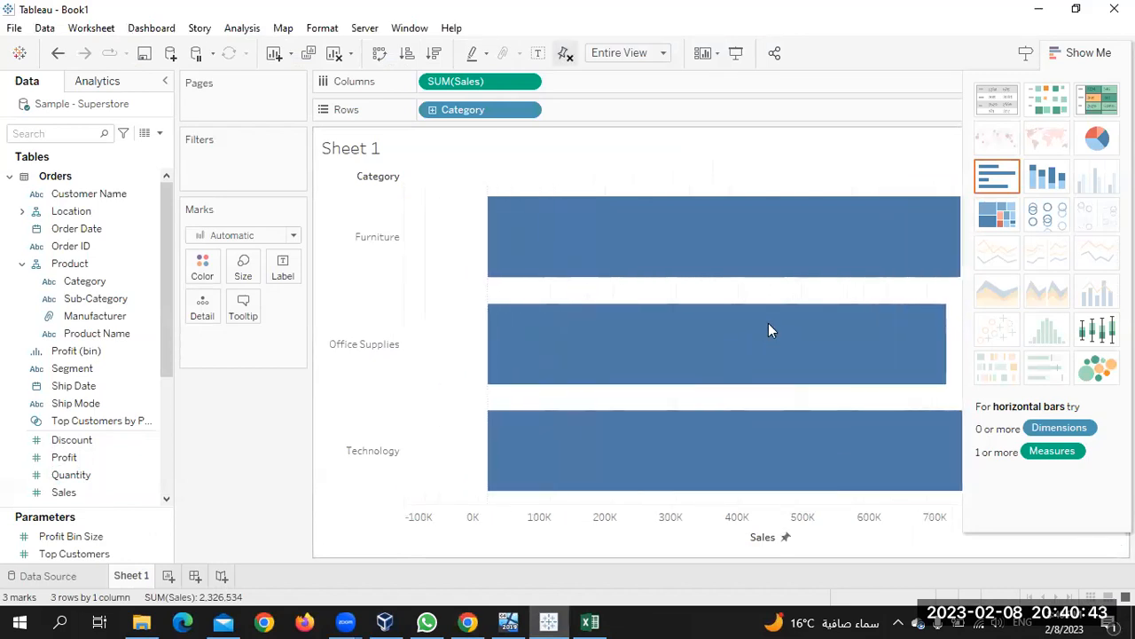
click(1018, 180)
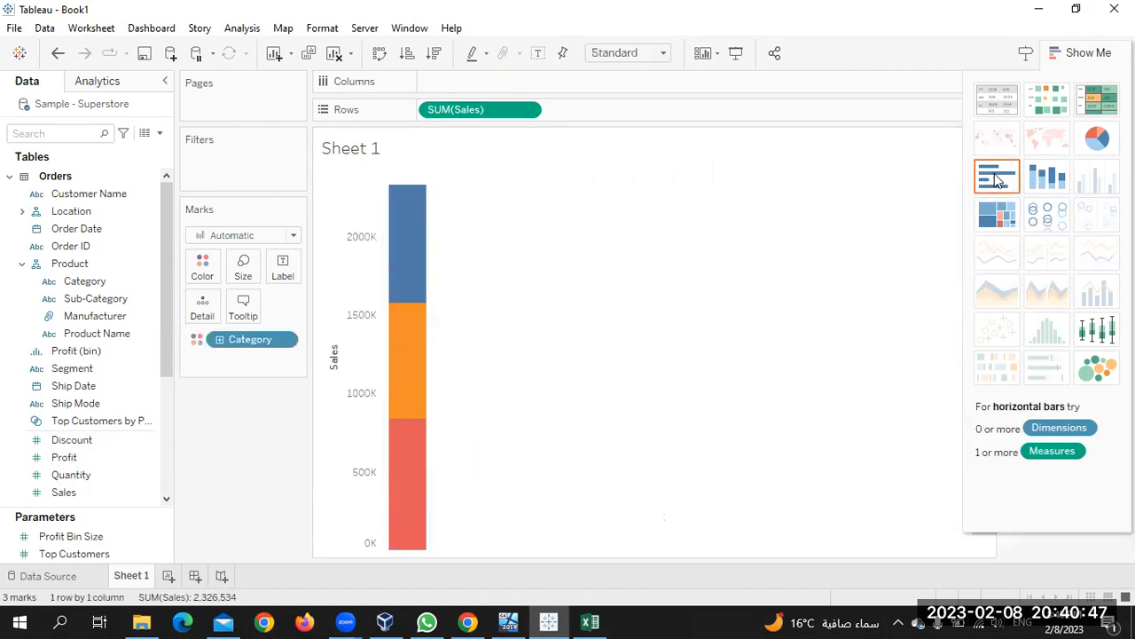
click(997, 180)
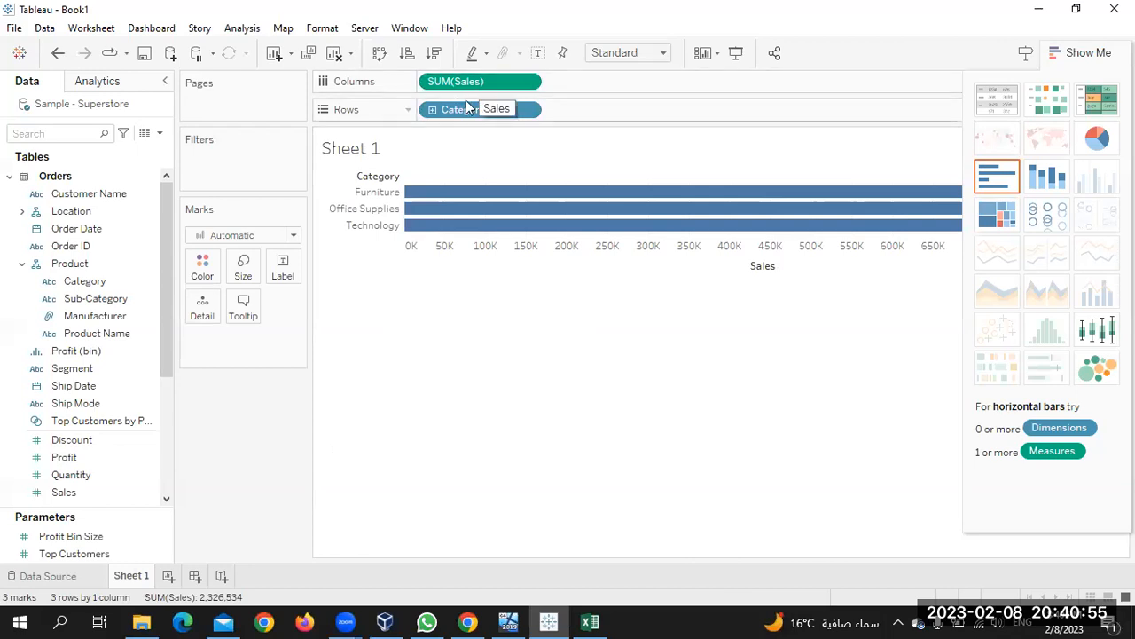
Replace Category on Rows with Sub-Category, giving one Sales bar per sub-category
click(526, 111)
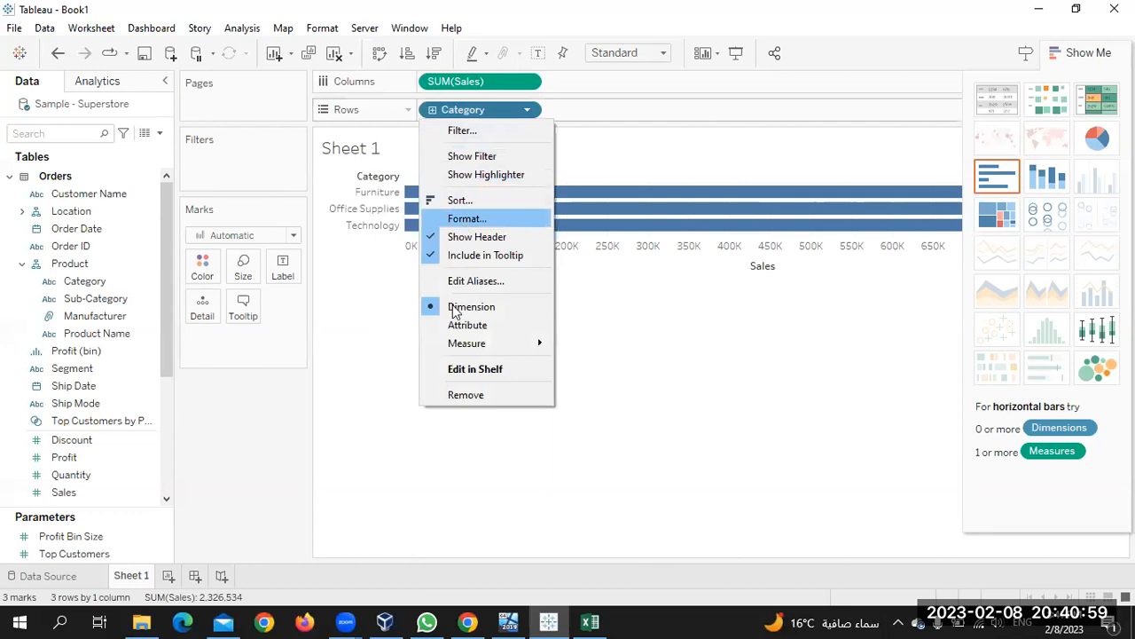
click(460, 398)
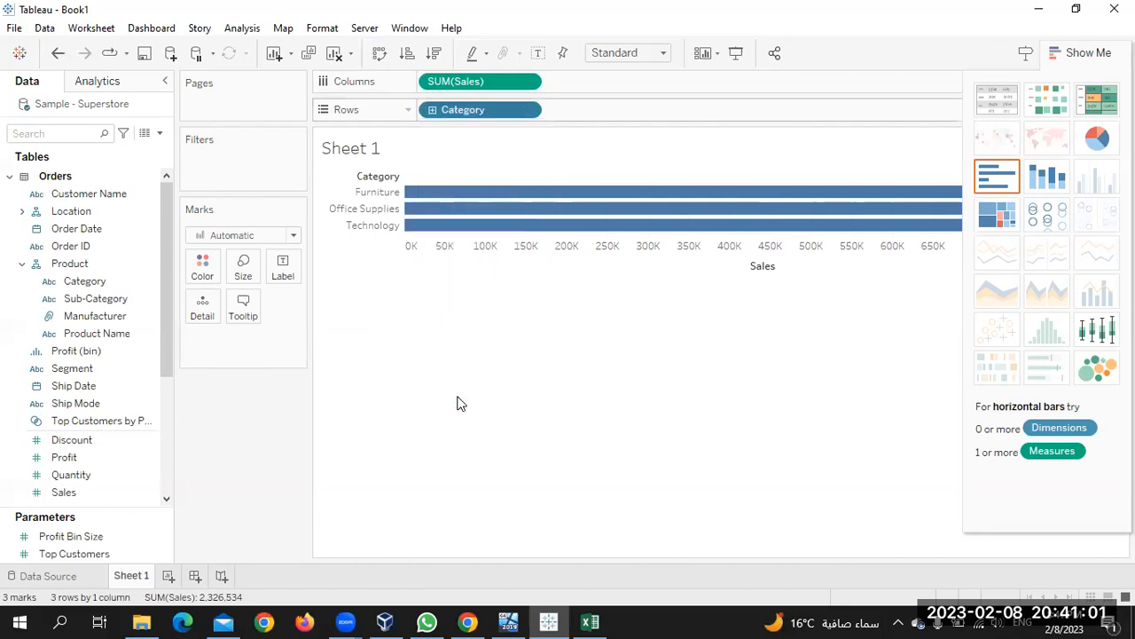
click(102, 299)
drag(100, 302, 451, 112)
drag(451, 112, 451, 113)
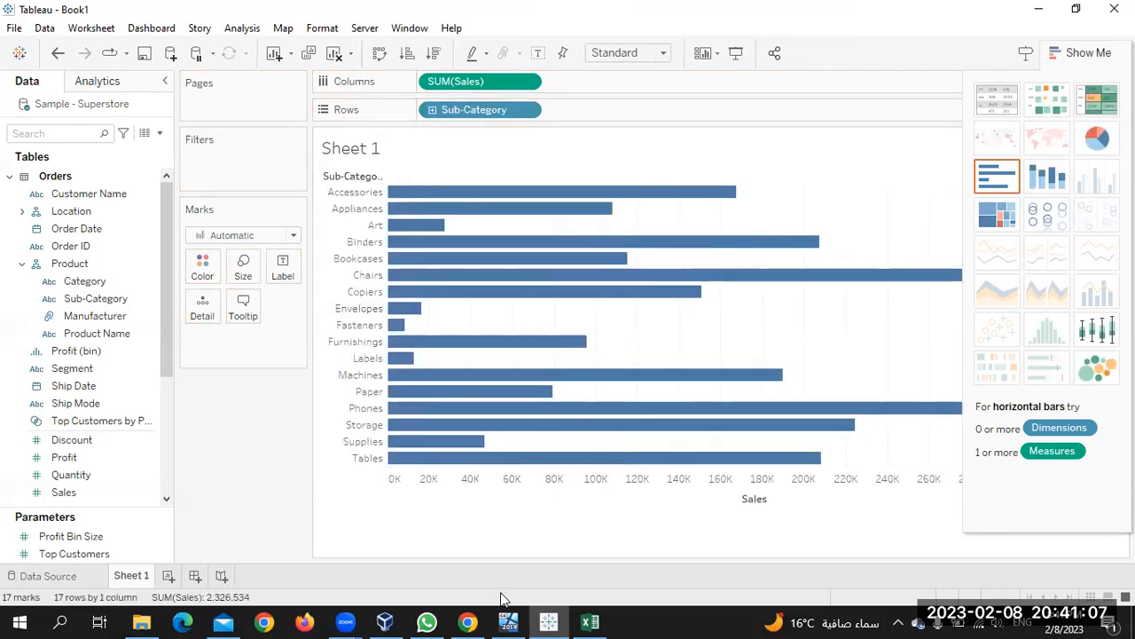
click(467, 622)
click(393, 255)
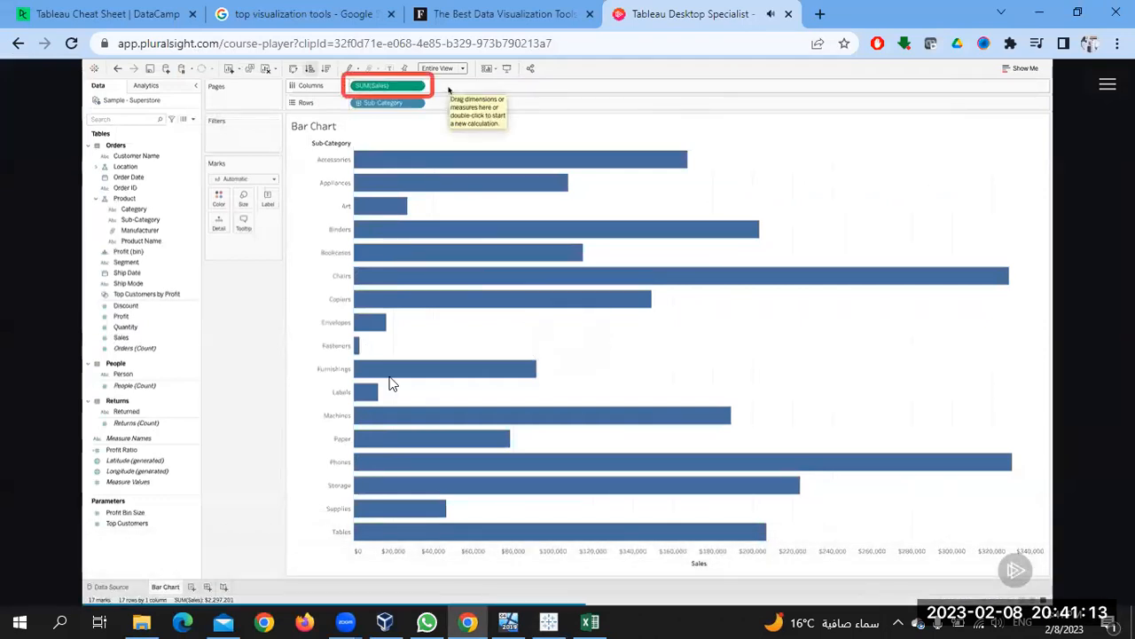
Watch the course's descending Sales sort demo, pausing at 1:35
click(479, 225)
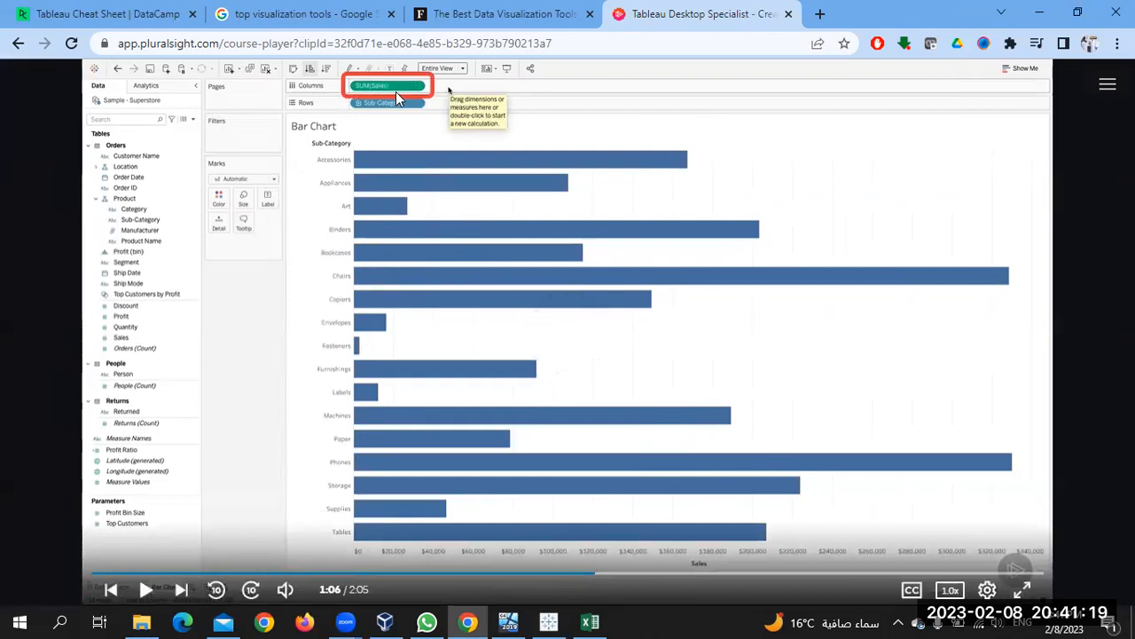
click(549, 621)
click(467, 621)
click(448, 215)
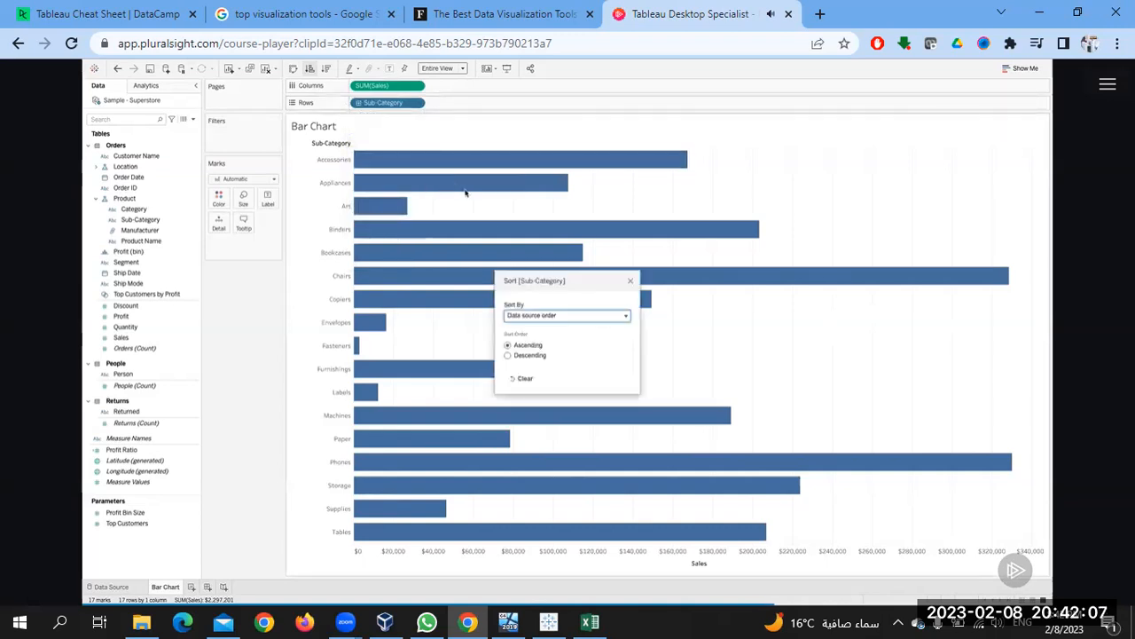
mouse_move(535, 330)
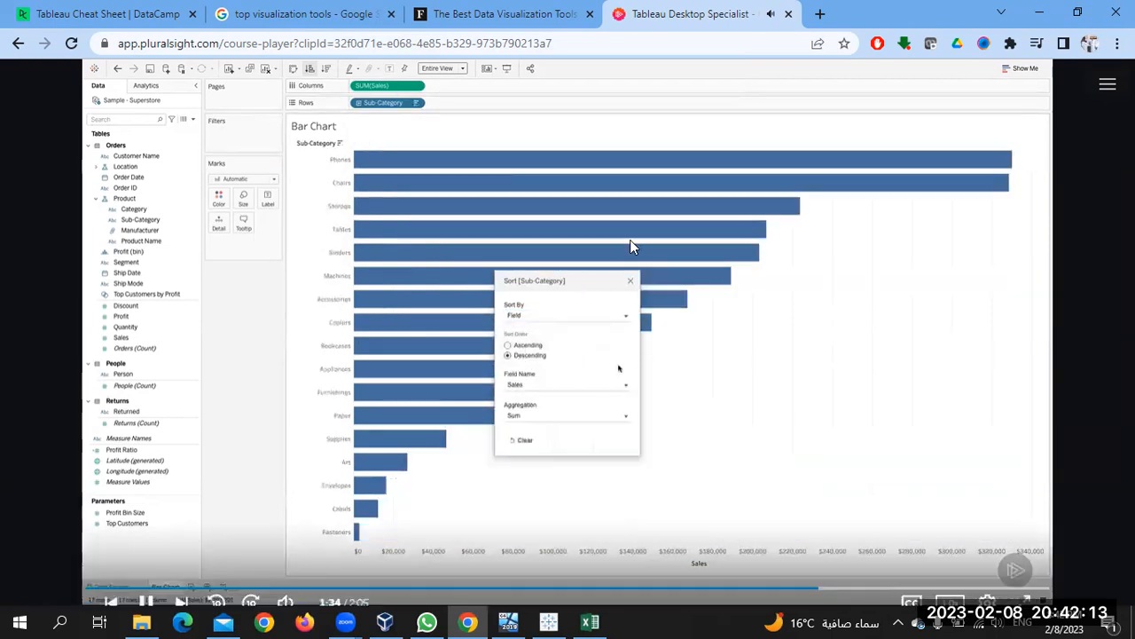
click(658, 238)
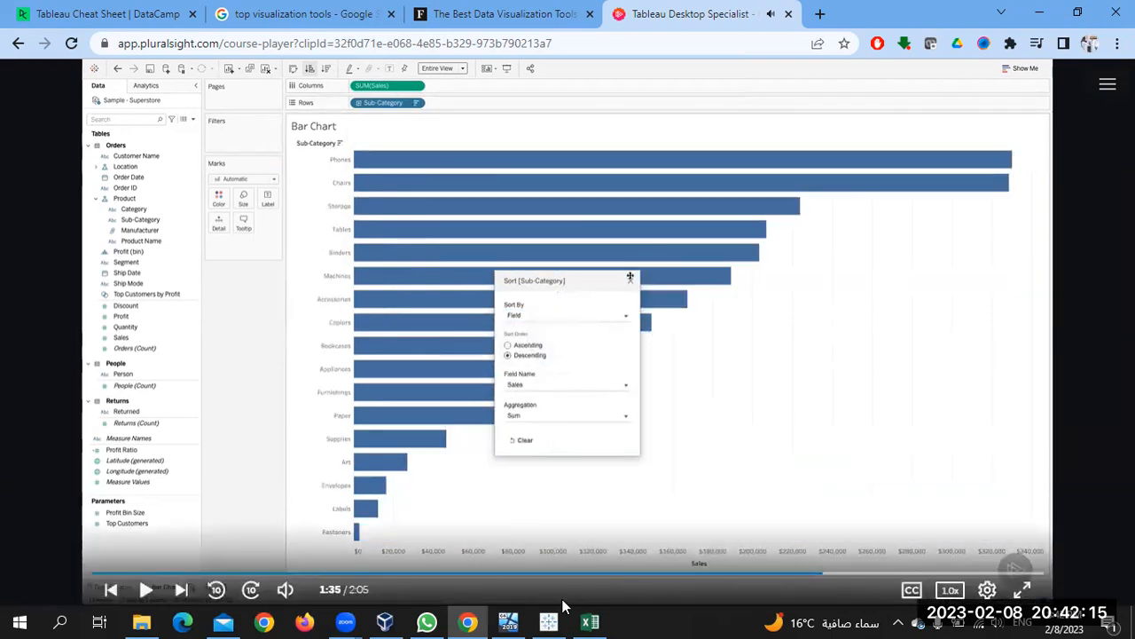
click(548, 621)
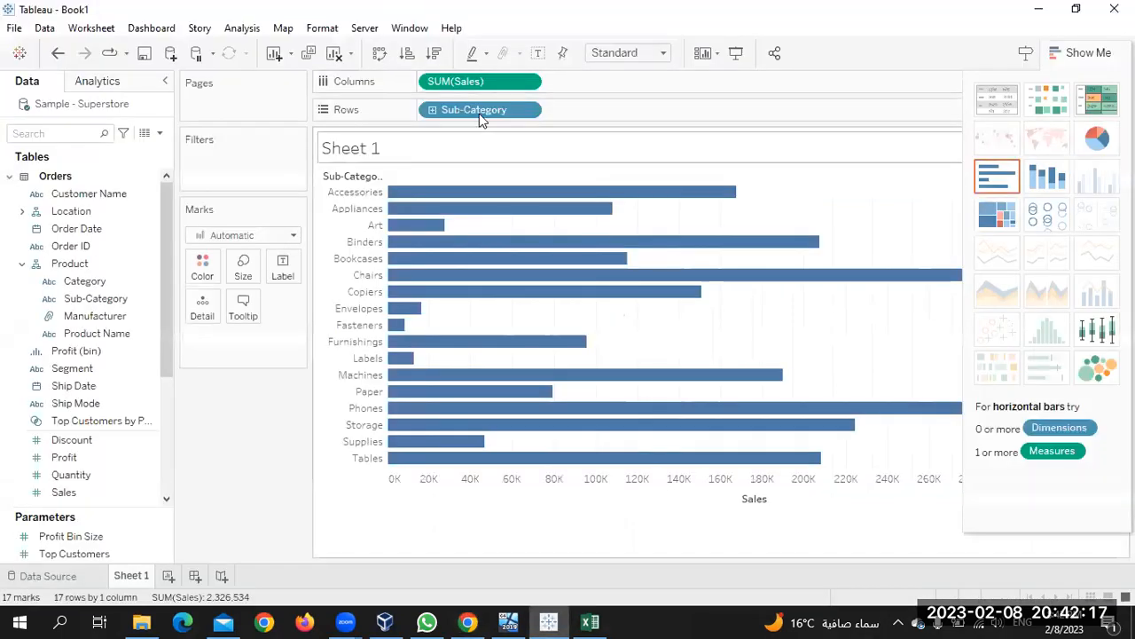
Sort Sub-Category by the Sales field (Sum) in descending order
click(527, 111)
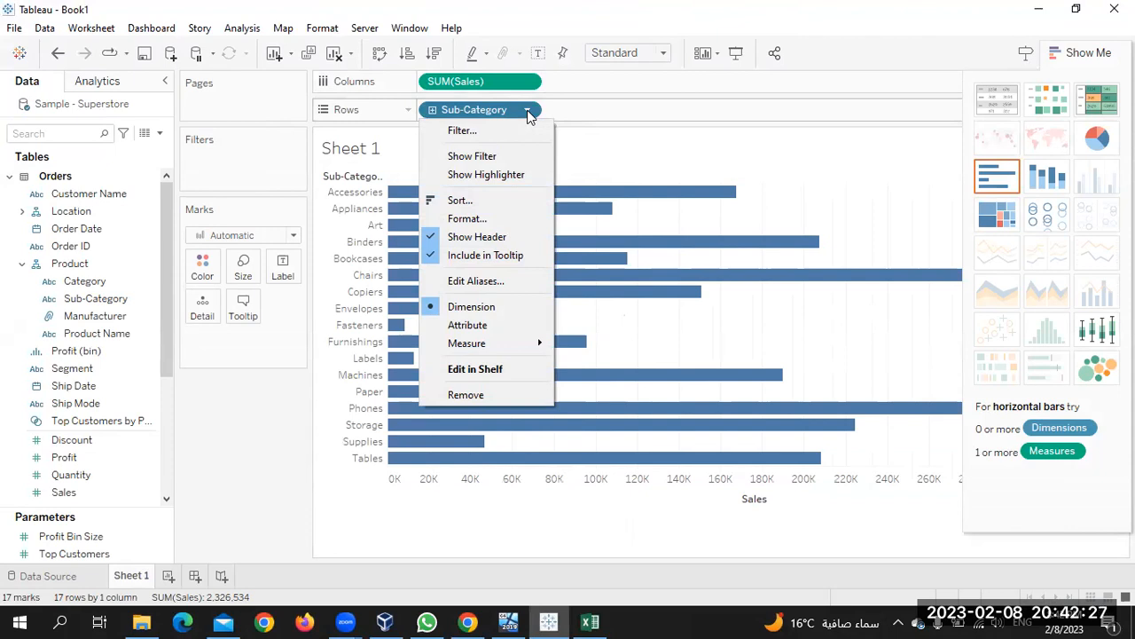
key(Escape)
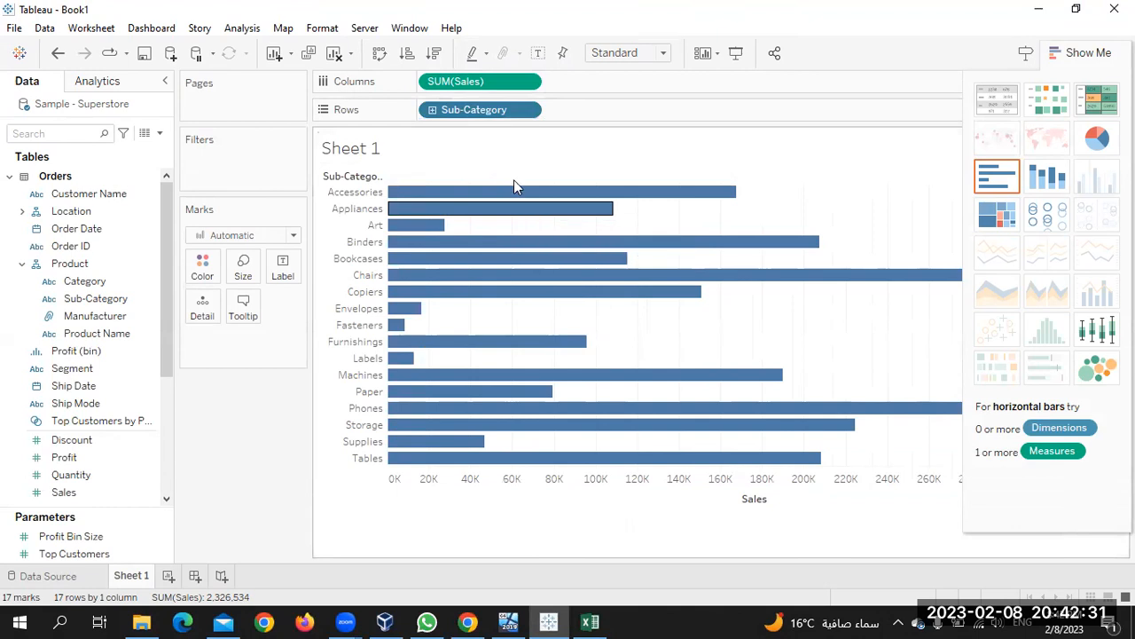
click(539, 111)
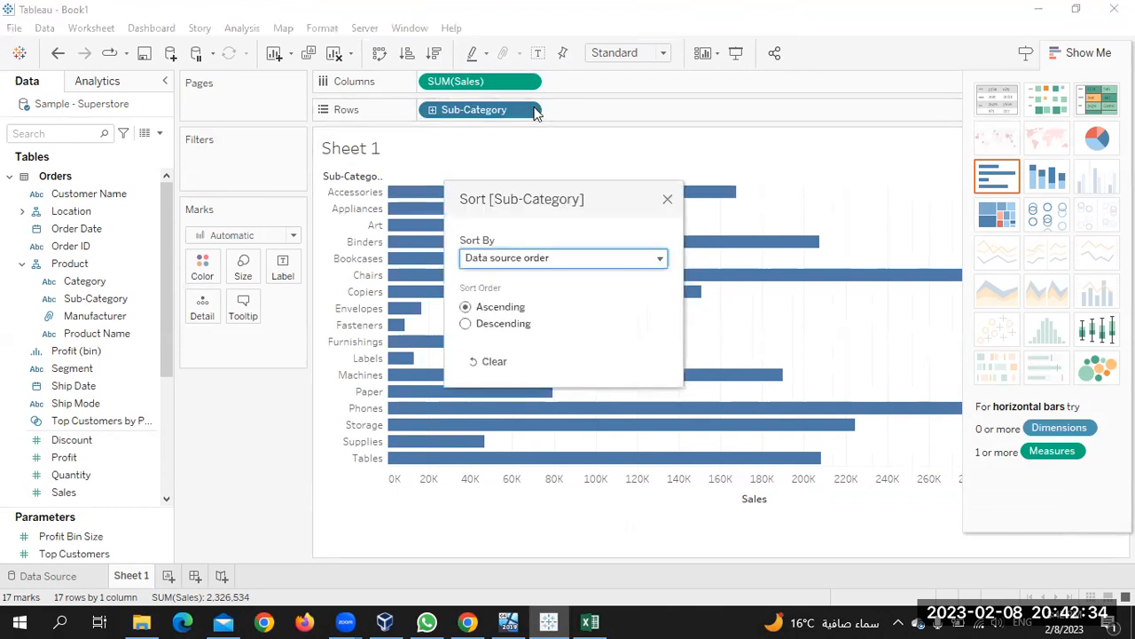
click(602, 264)
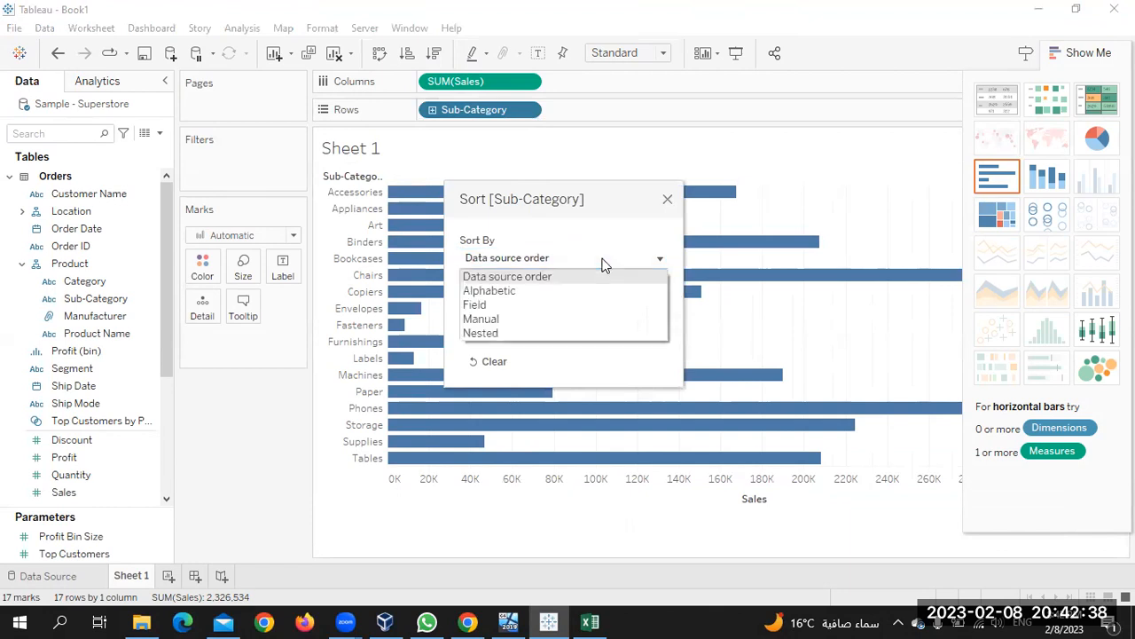
click(538, 304)
click(486, 324)
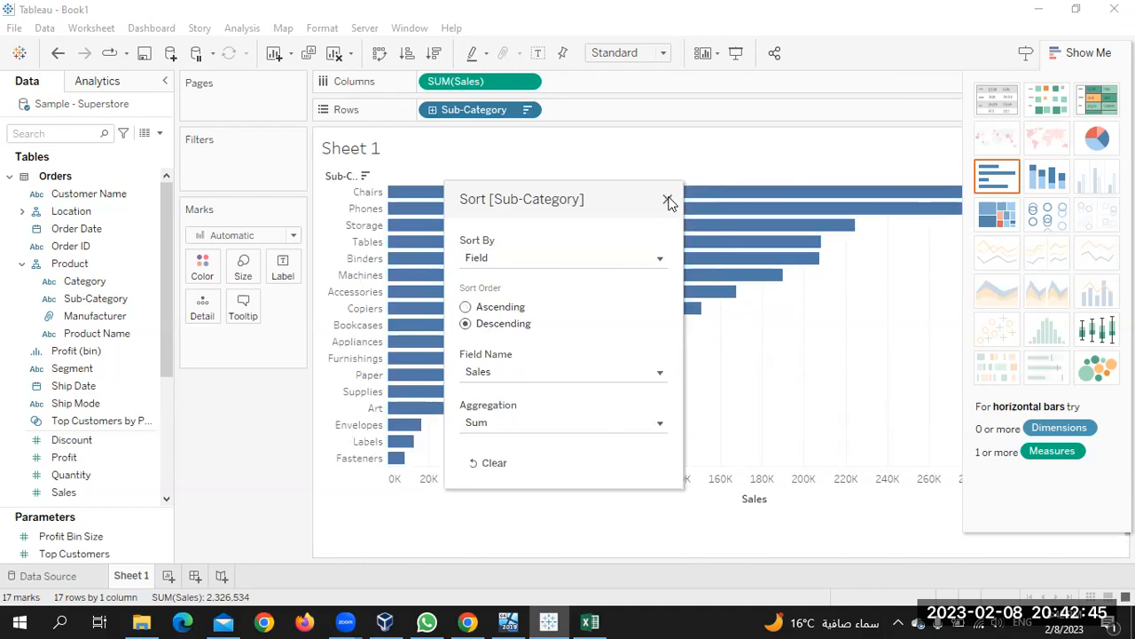
click(668, 199)
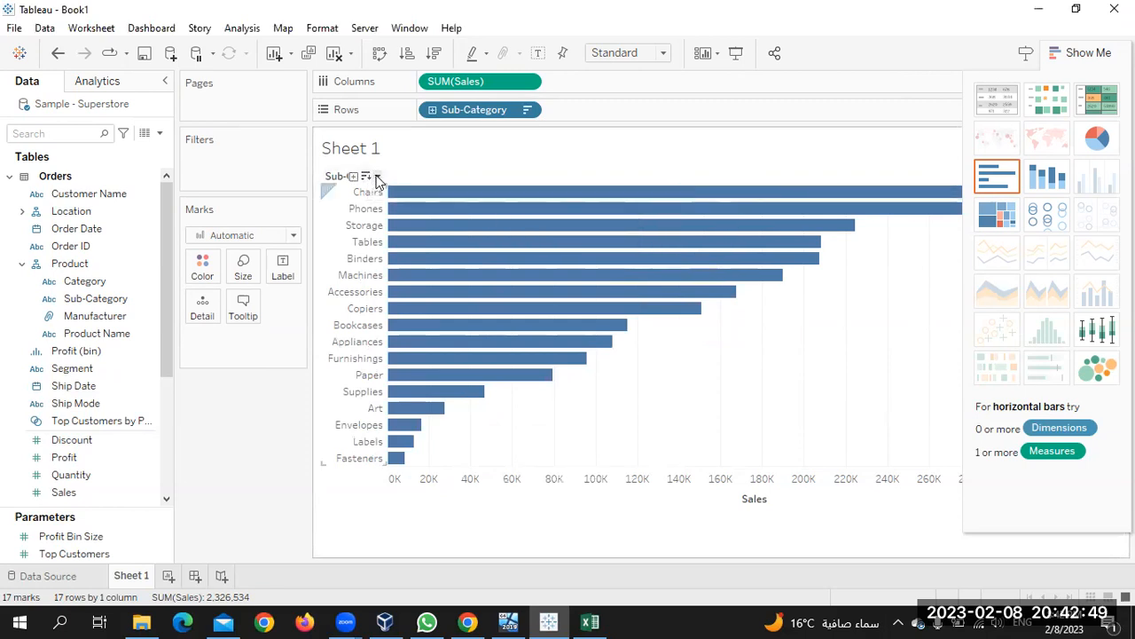
Try the data source, reversed and alphabetical sort orders on the Sub-Category header
click(376, 178)
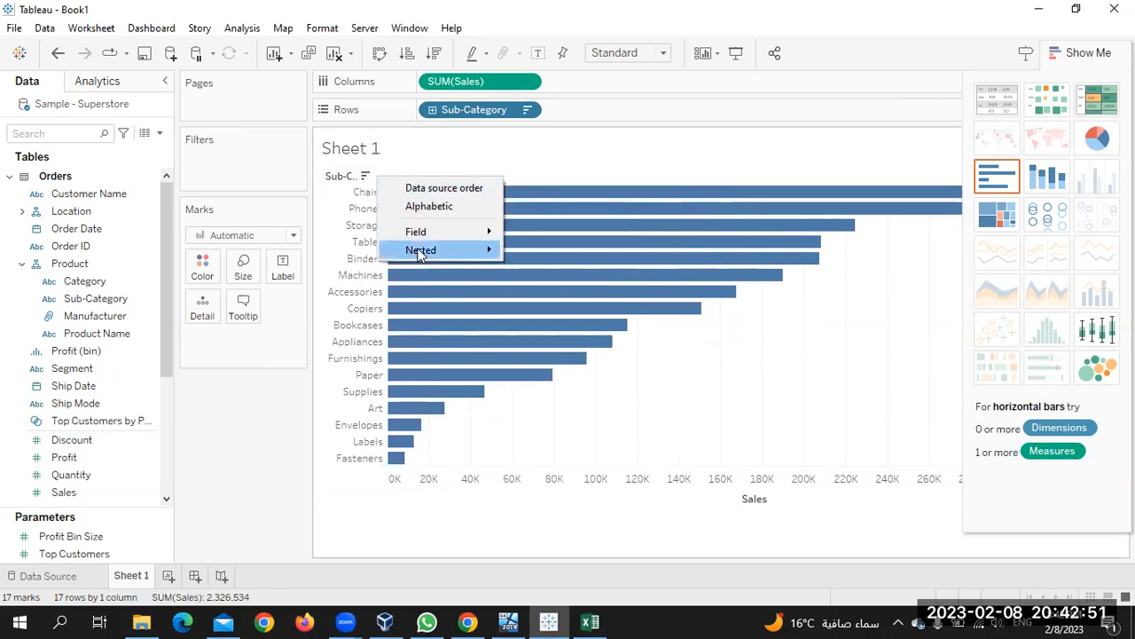
mouse_move(438, 233)
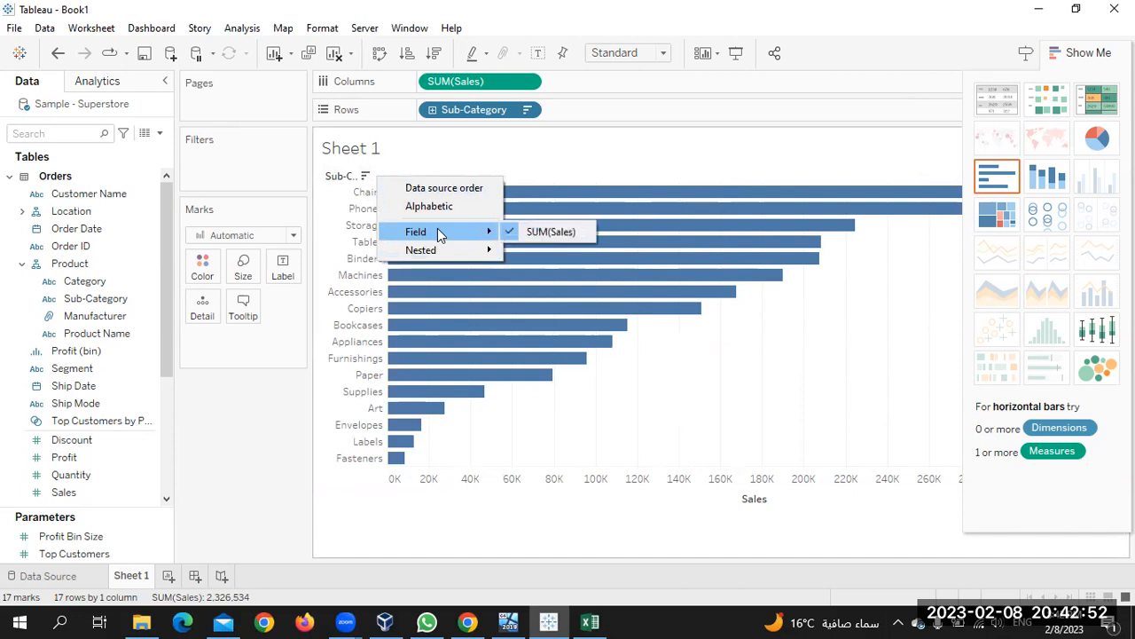
click(473, 192)
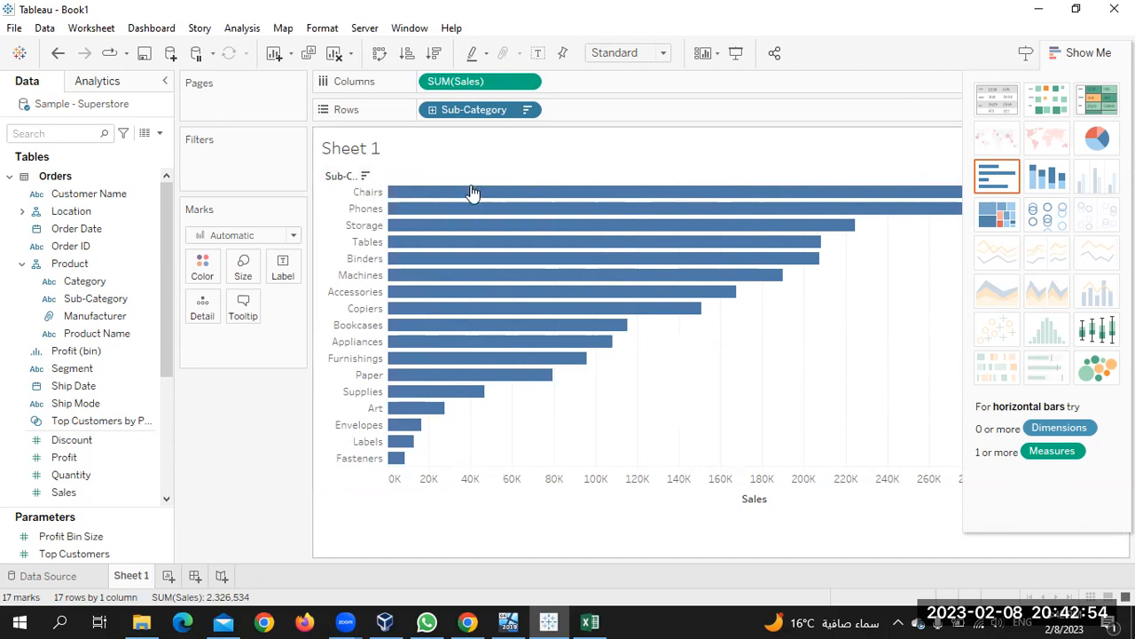
click(367, 177)
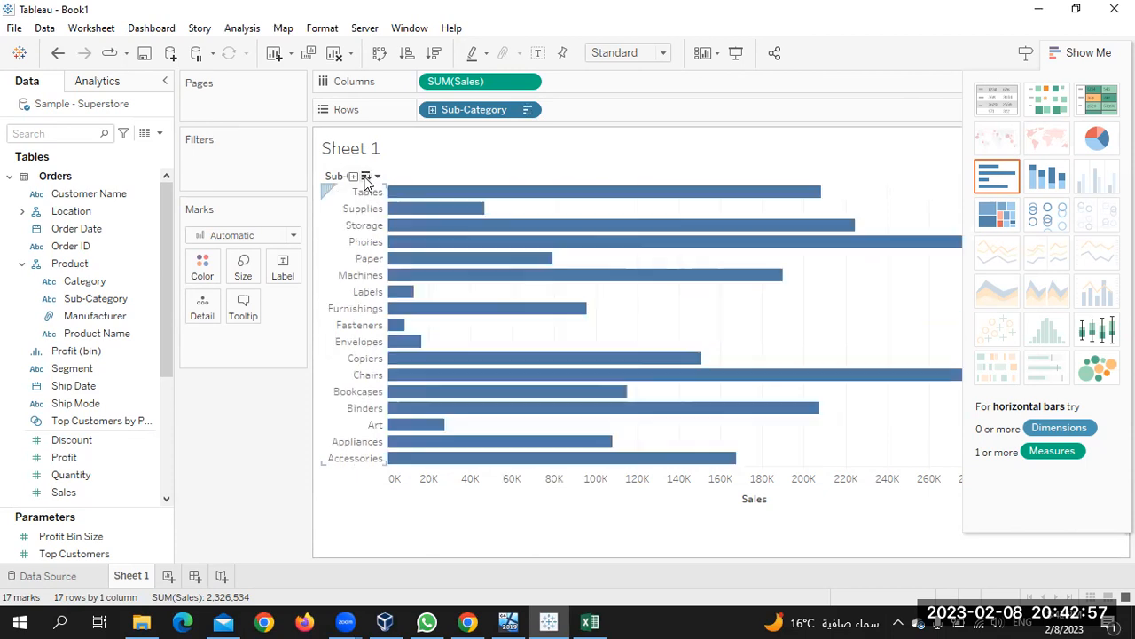
click(366, 176)
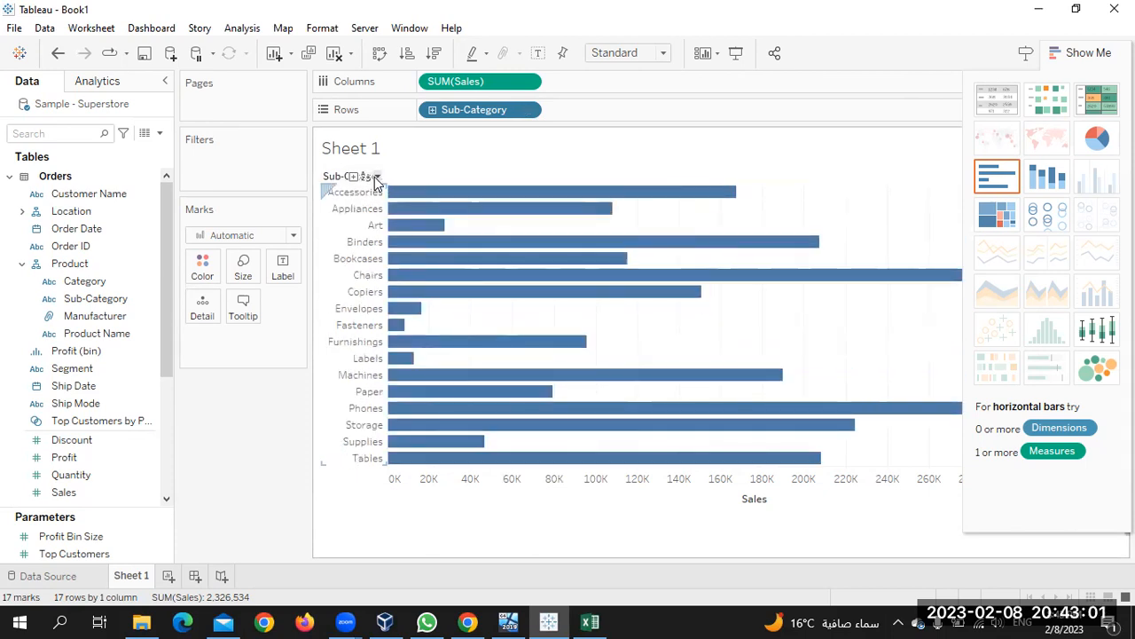
Drill down into Manufacturer and reset the Sub-Category sort to data source order
click(354, 176)
click(371, 177)
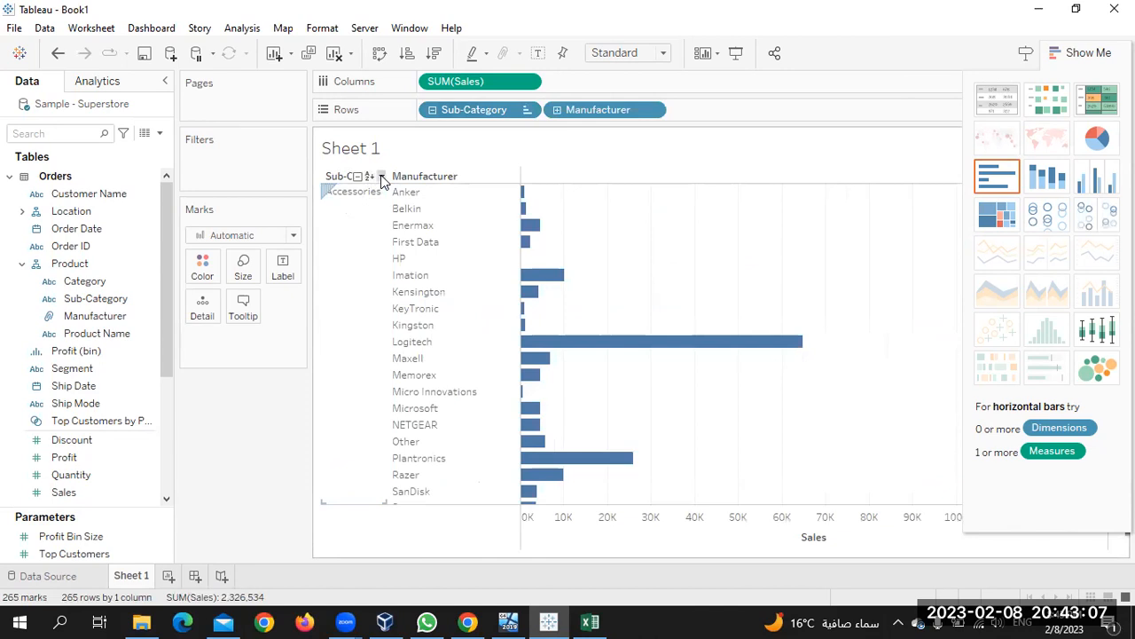
click(382, 177)
click(409, 187)
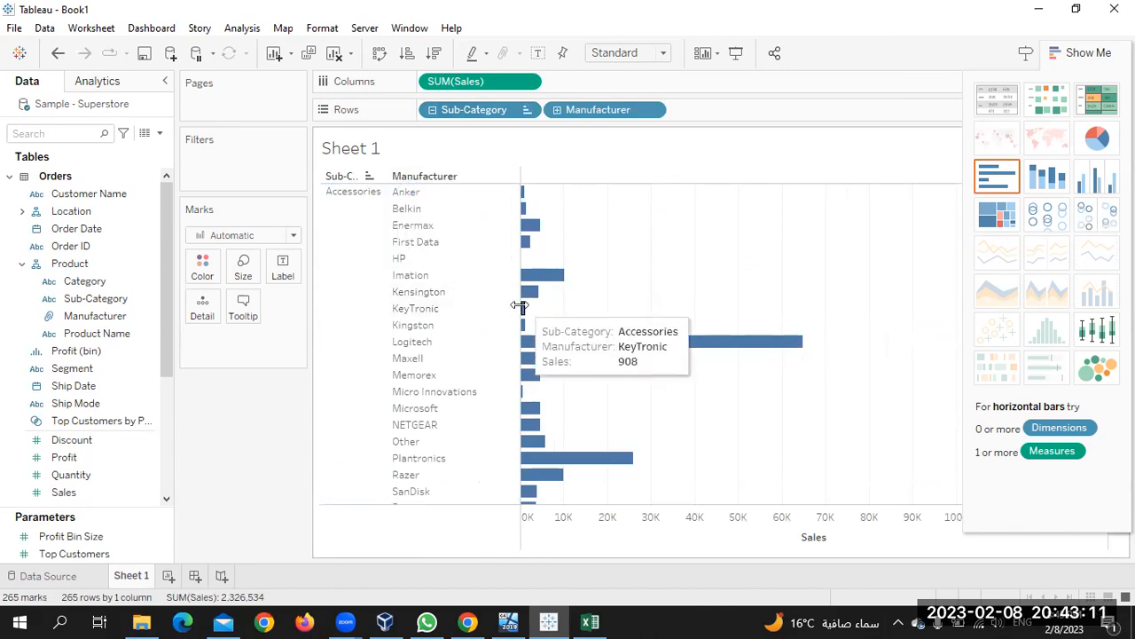
Undo all changes back to the descending Sales sort and return to the course in Chrome
drag(520, 309, 417, 312)
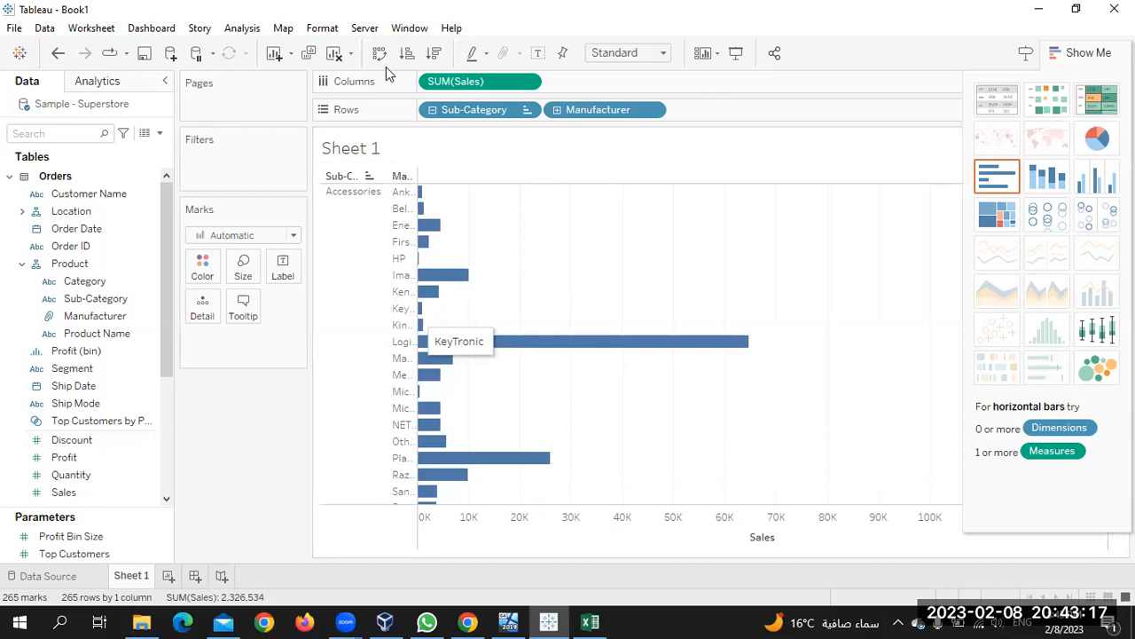
key(ctrl+z)
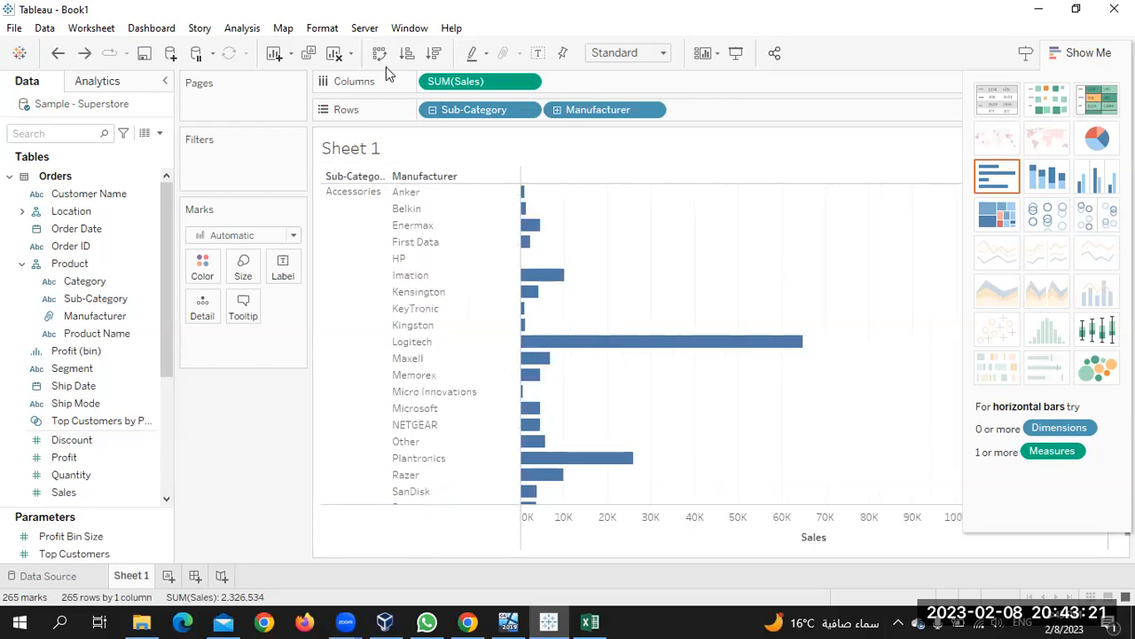
key(ctrl+z)
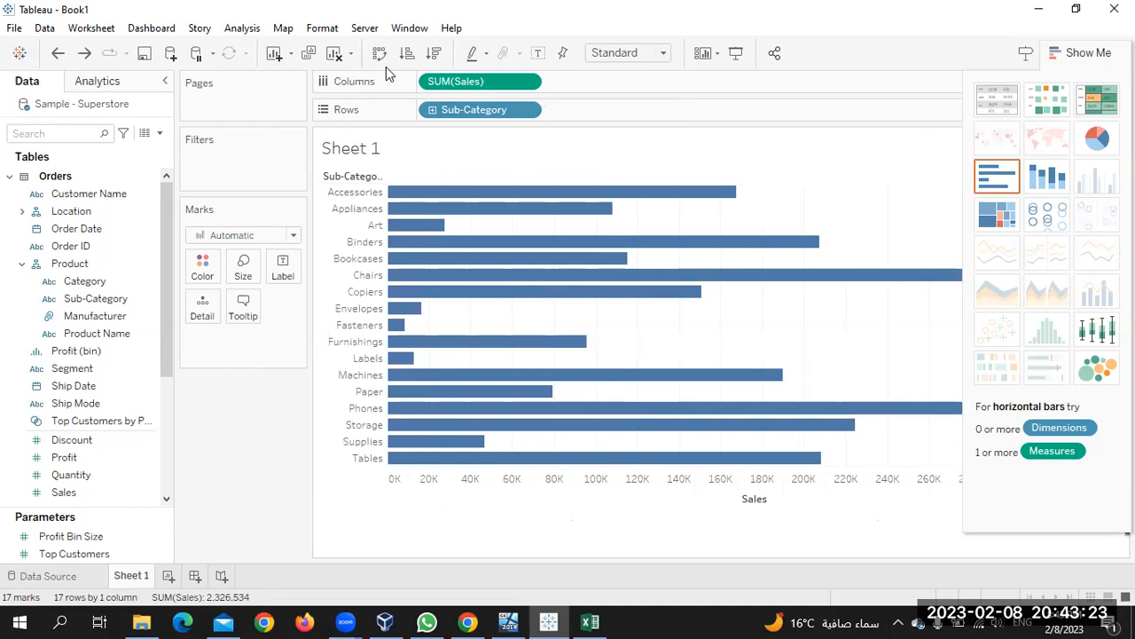
key(ctrl+z)
key(ctrl+z)
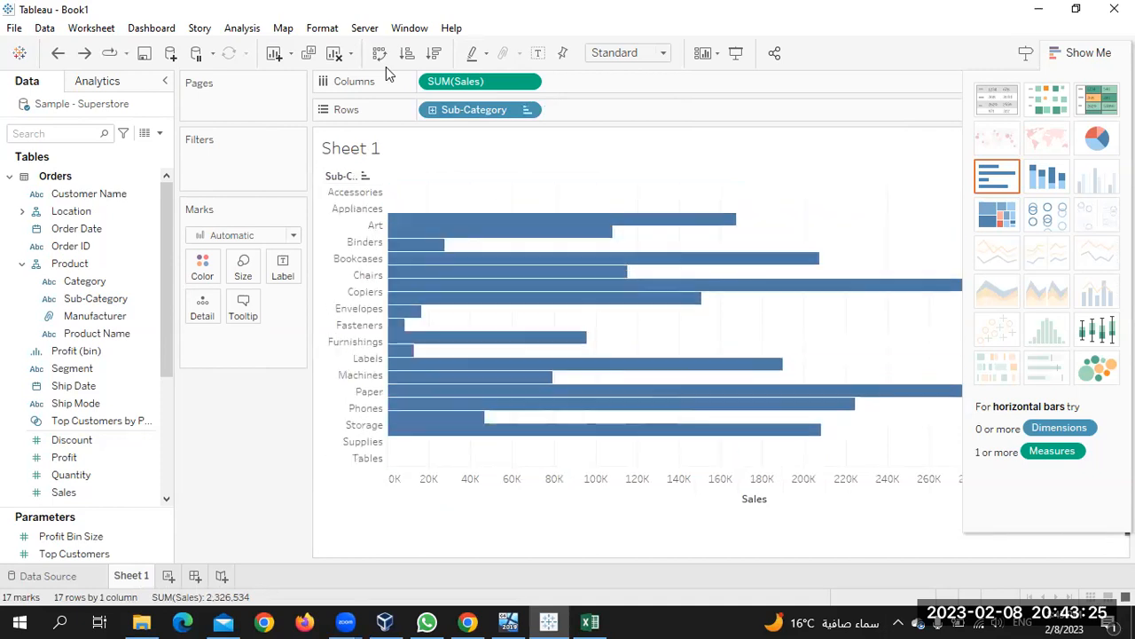
key(ctrl+z)
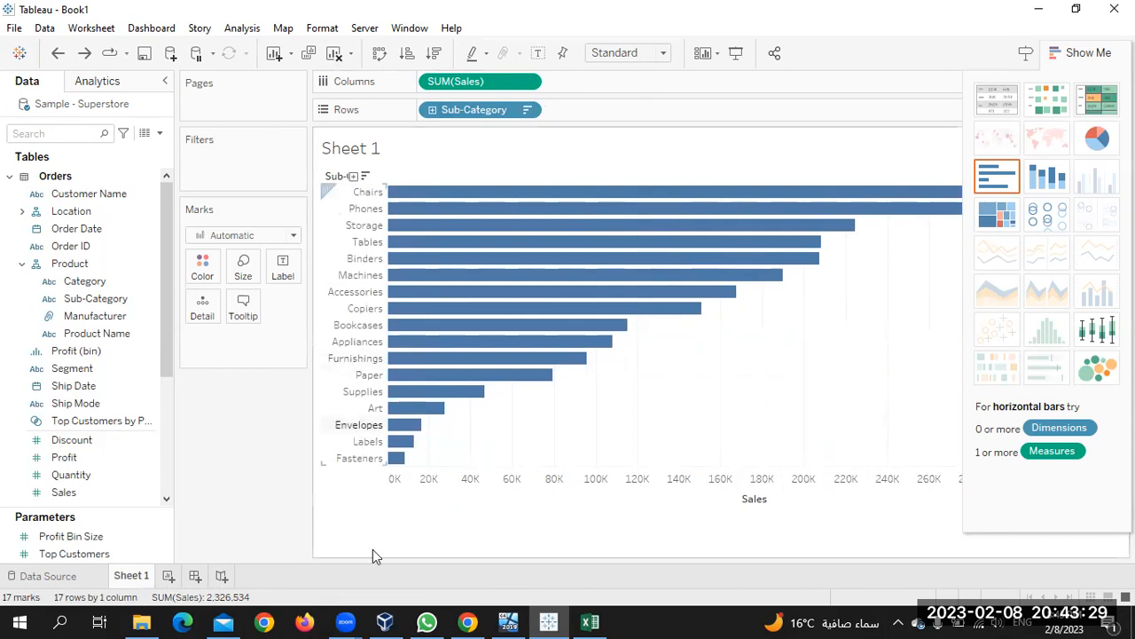
click(467, 621)
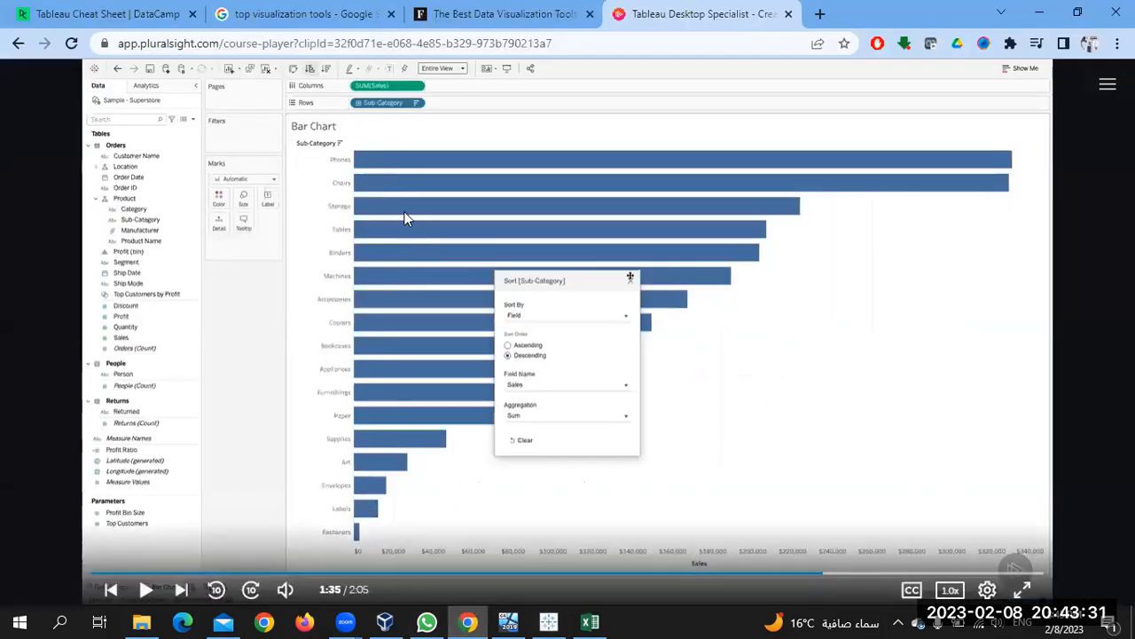
Play the rest of the bar chart lesson and pause where the Stacked Bar Chart clip begins
click(404, 218)
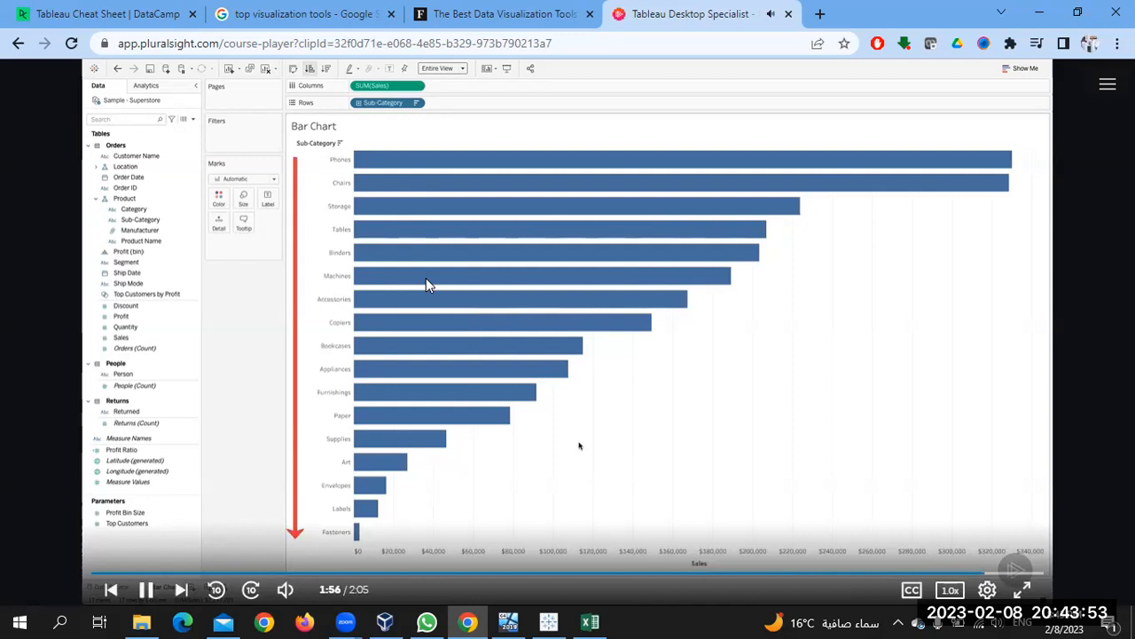
click(579, 446)
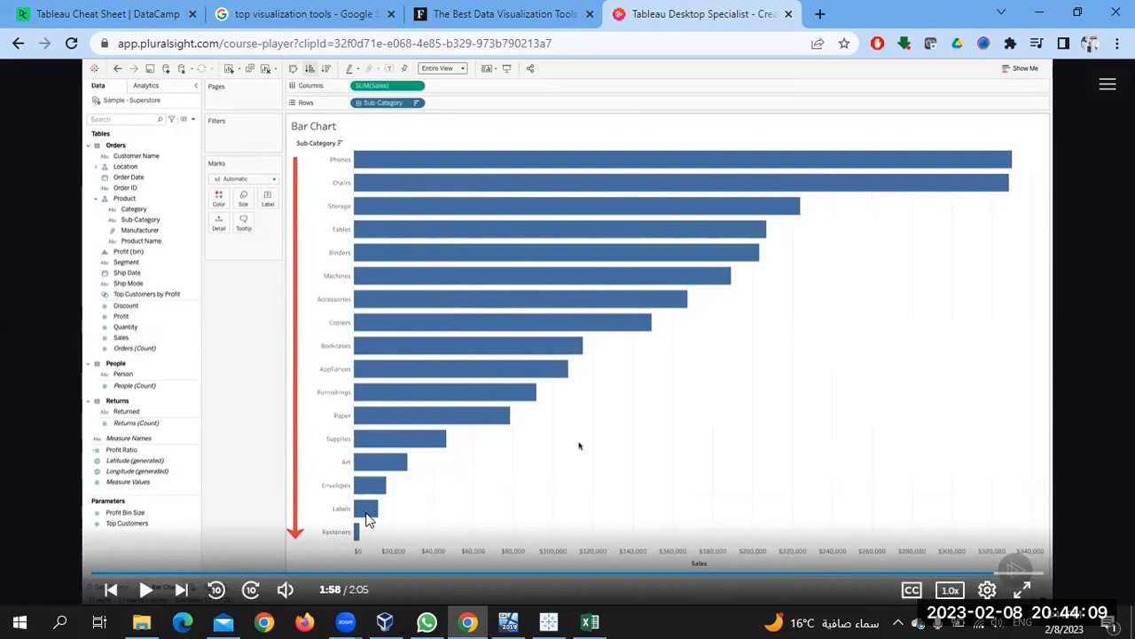
click(446, 384)
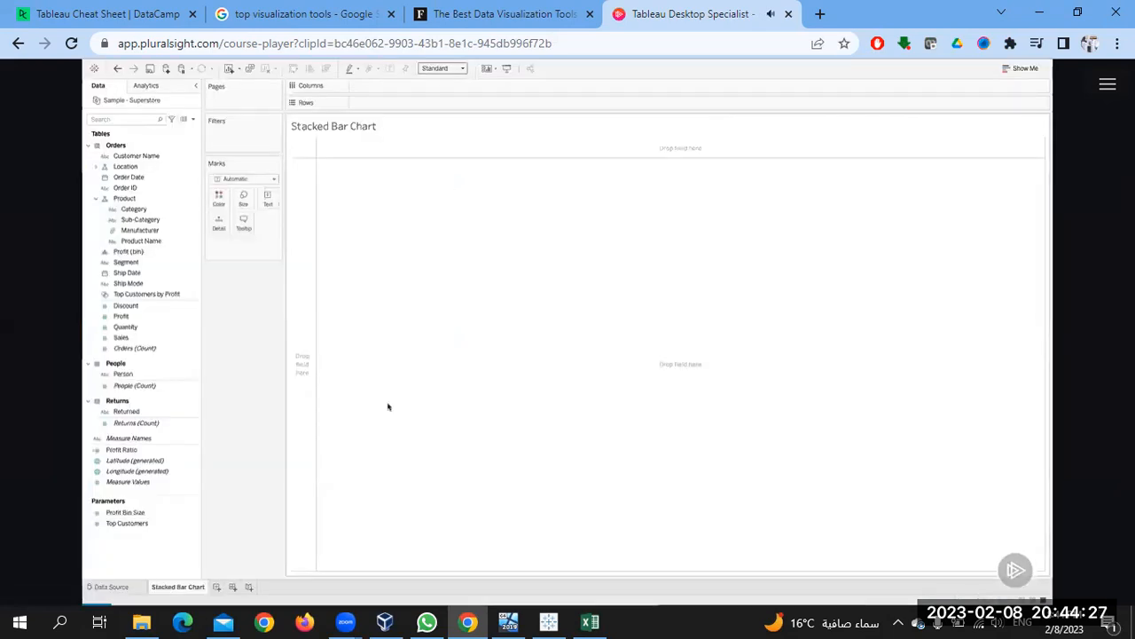
click(497, 286)
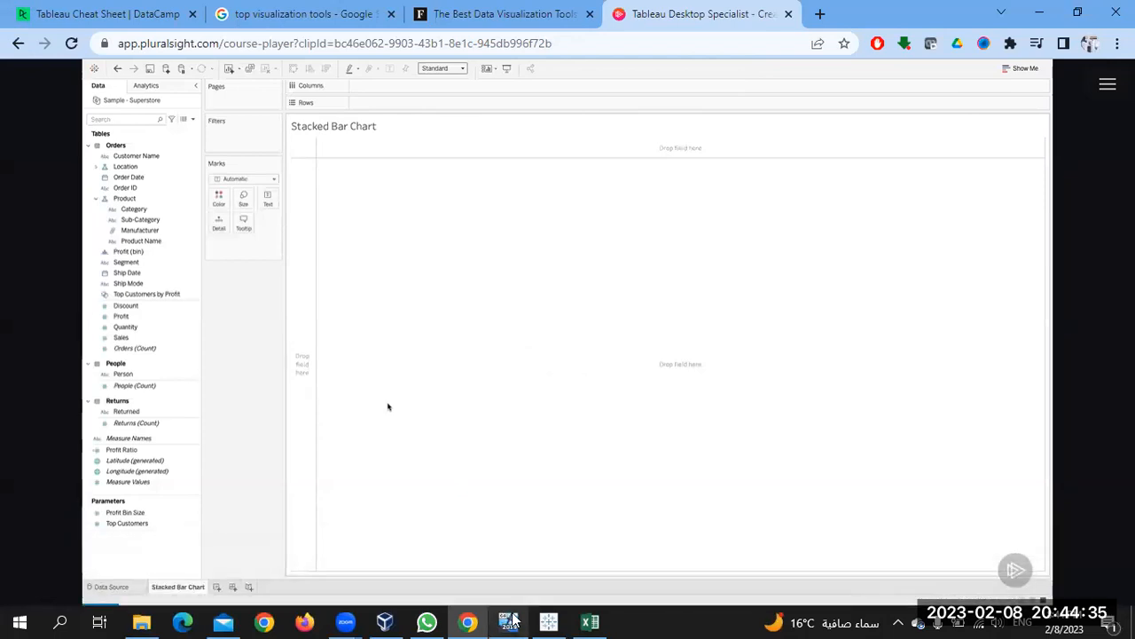
Bring SQL Server Management Studio forward and choose New Database from the Databases node
click(20, 621)
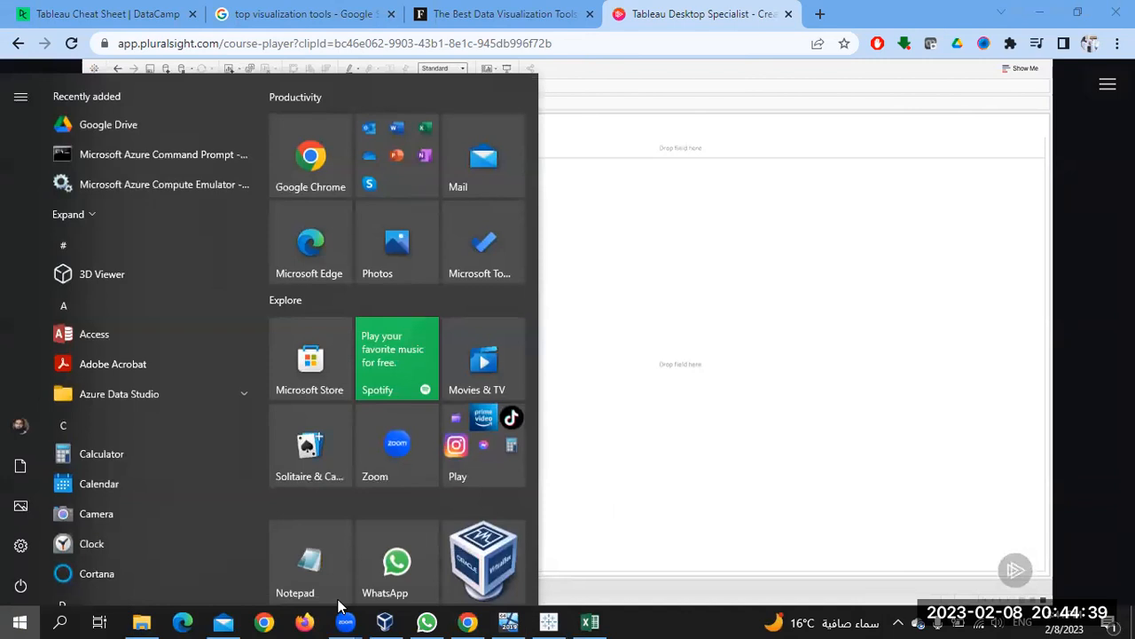
click(513, 618)
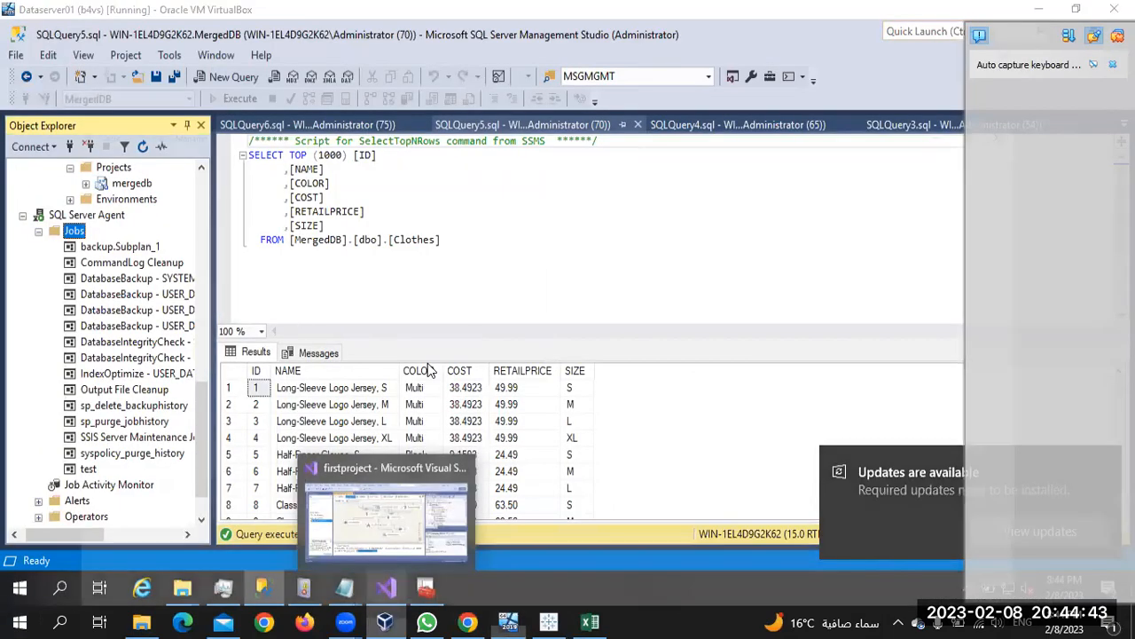
click(387, 619)
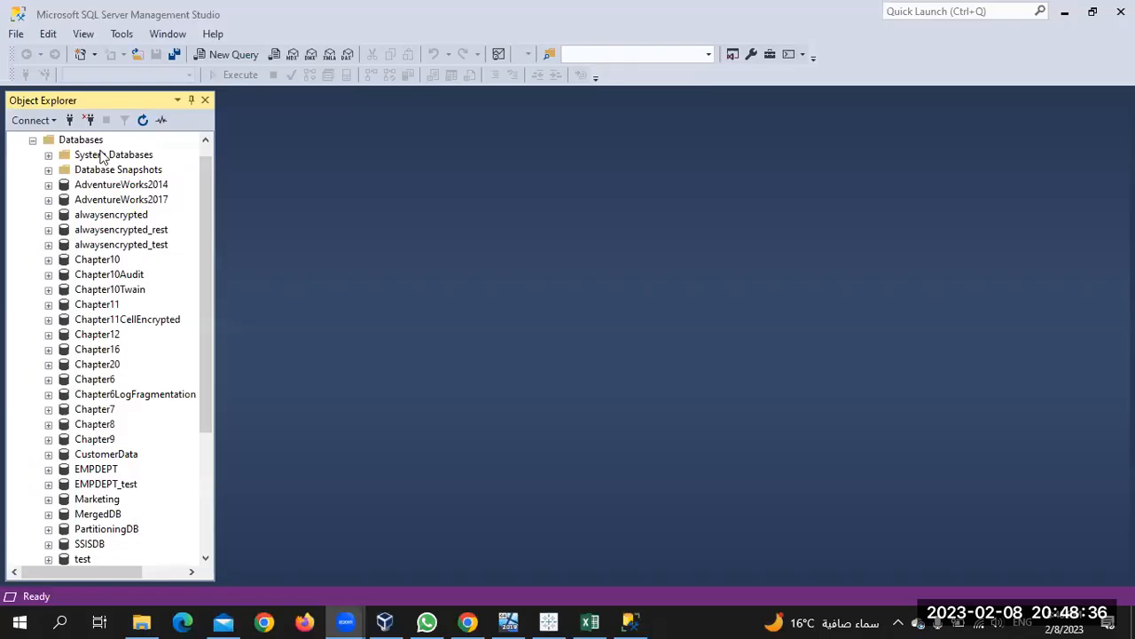
right_click(78, 142)
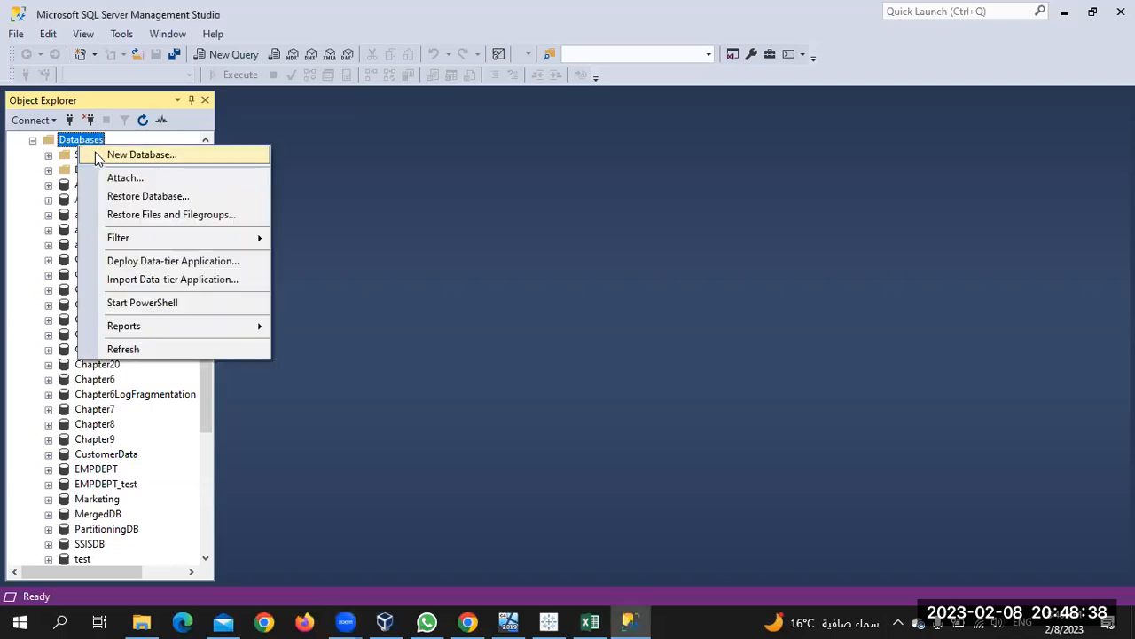
click(93, 153)
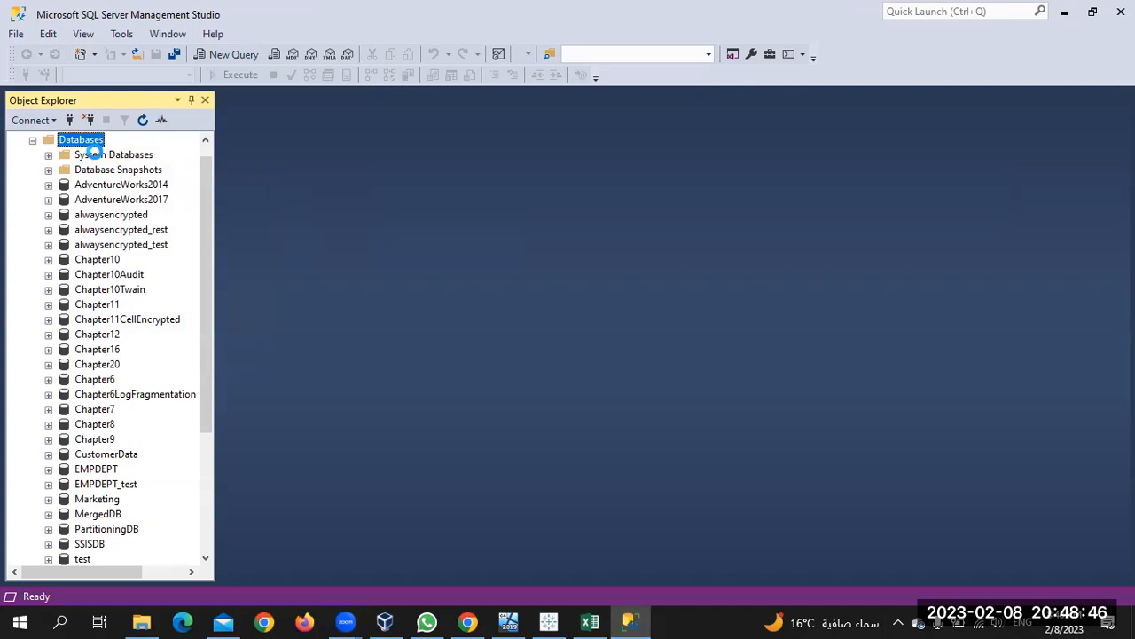
Name the new database supersales and create it
text(s)
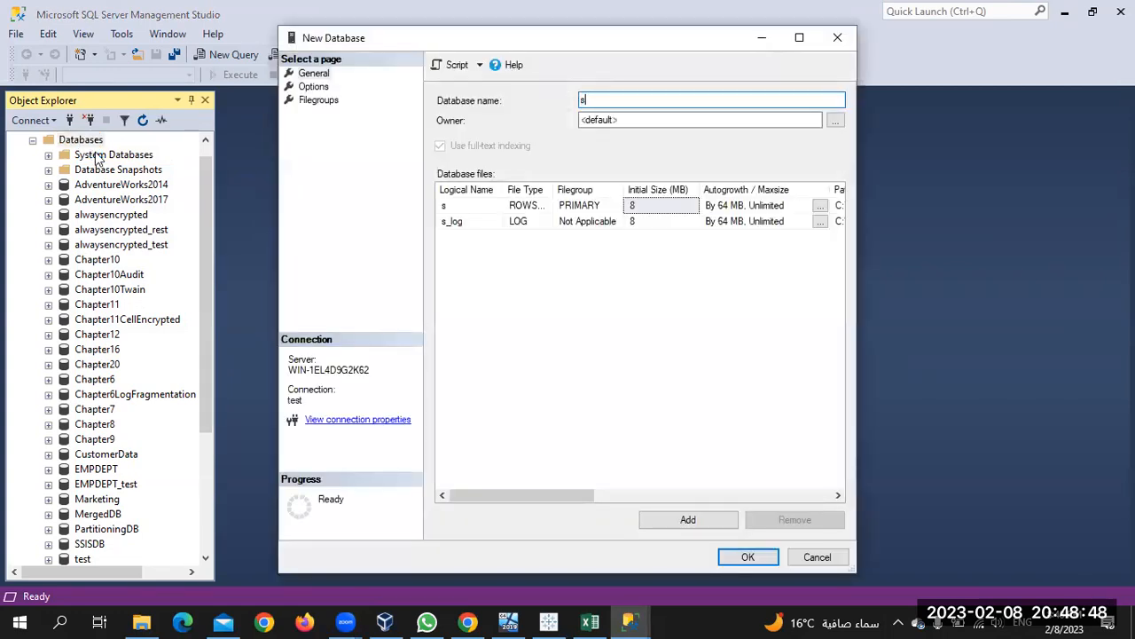
text(uporsales)
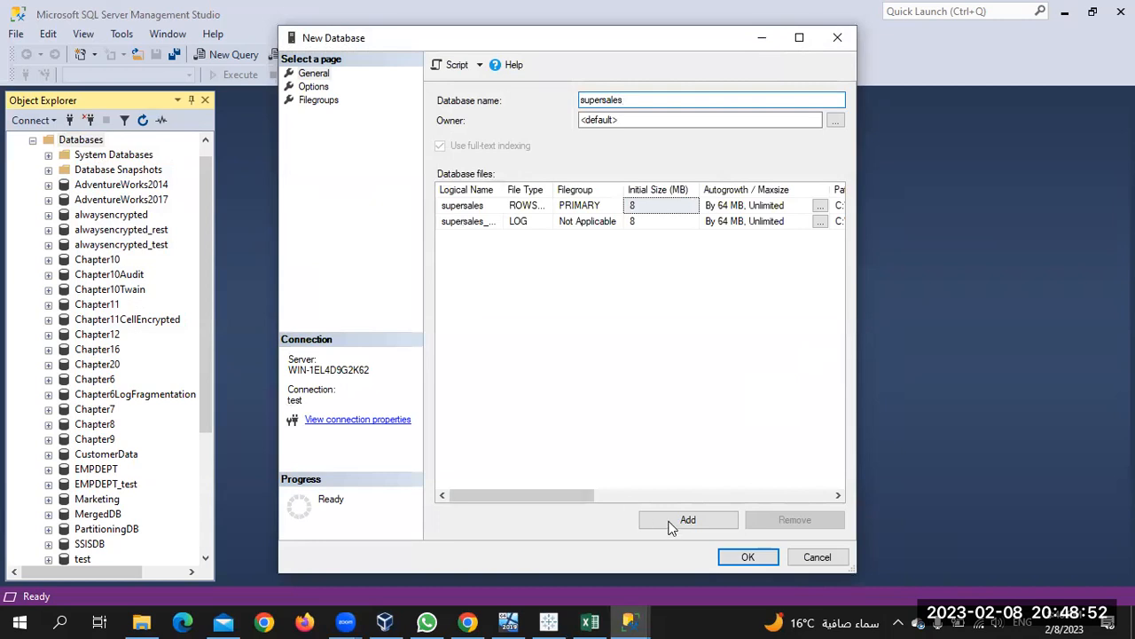
click(746, 559)
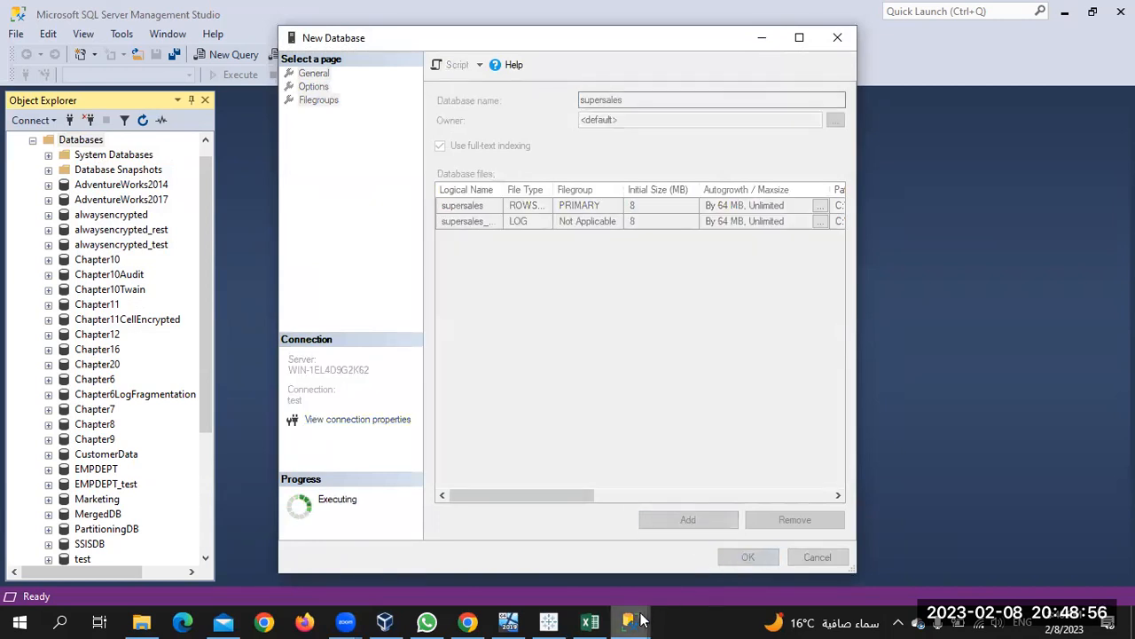
mouse_move(640, 620)
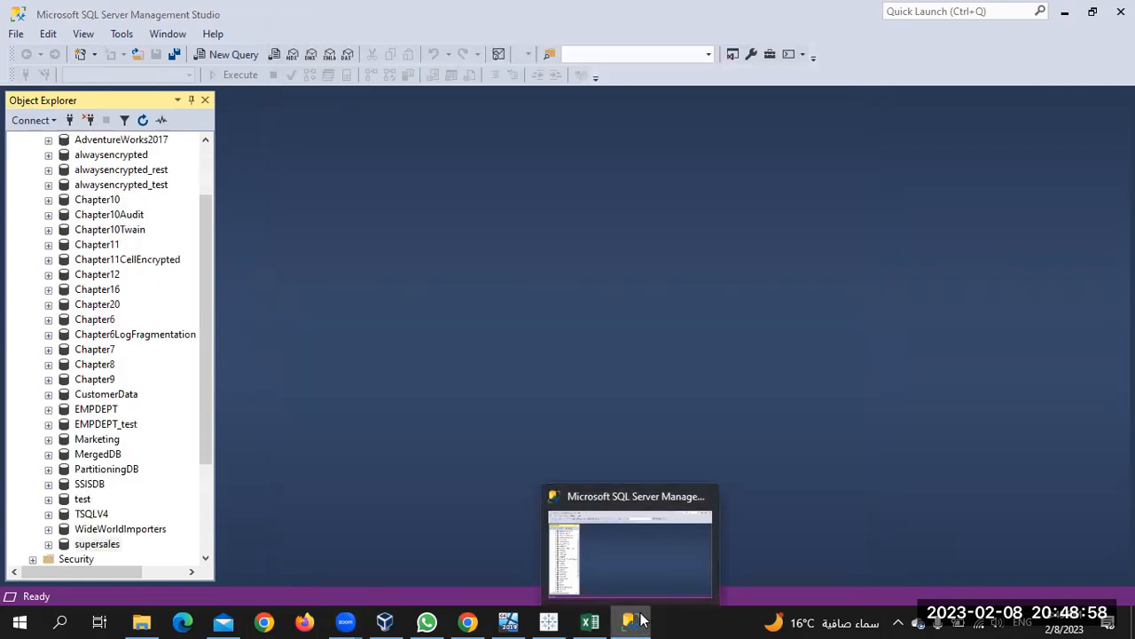
click(641, 619)
click(640, 619)
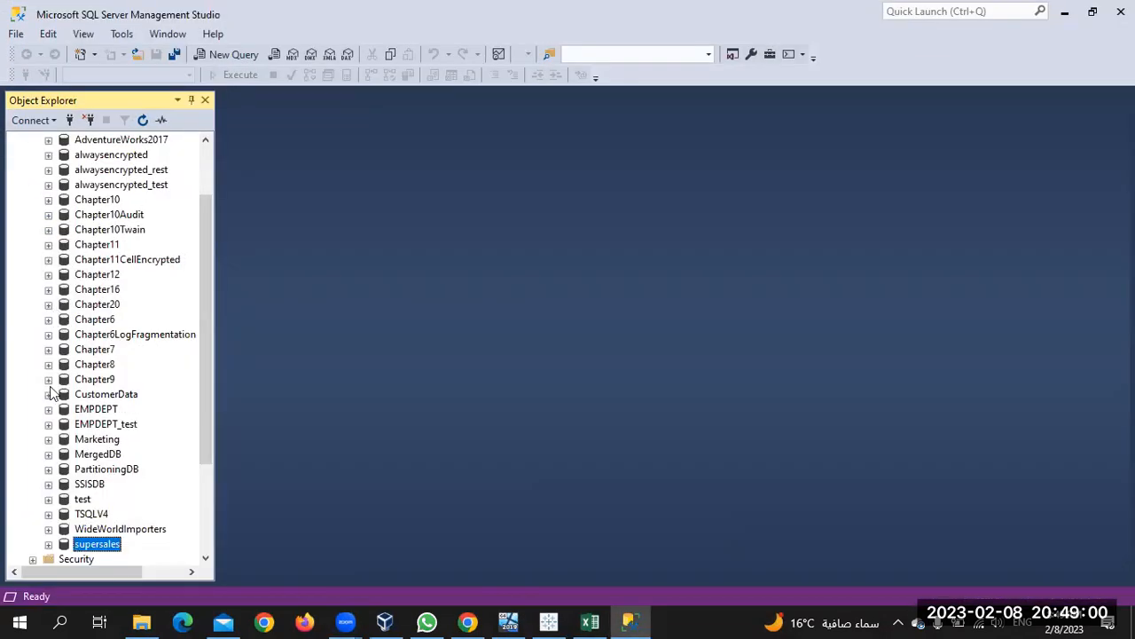
Expand supersales and launch Tasks > Import Data for it
click(48, 544)
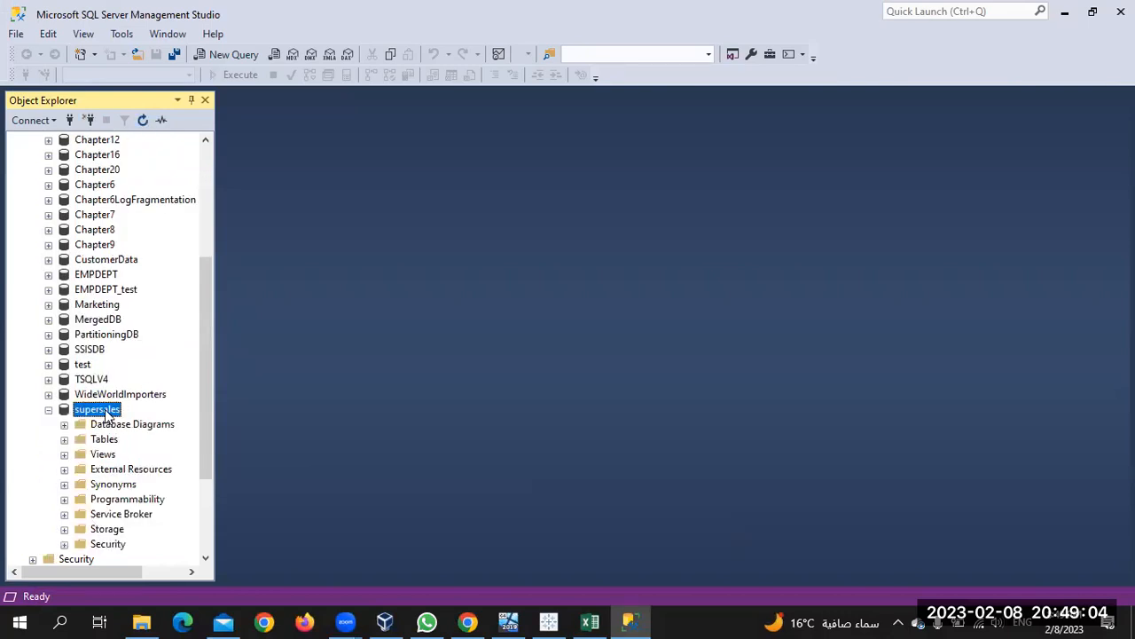
right_click(105, 412)
click(186, 380)
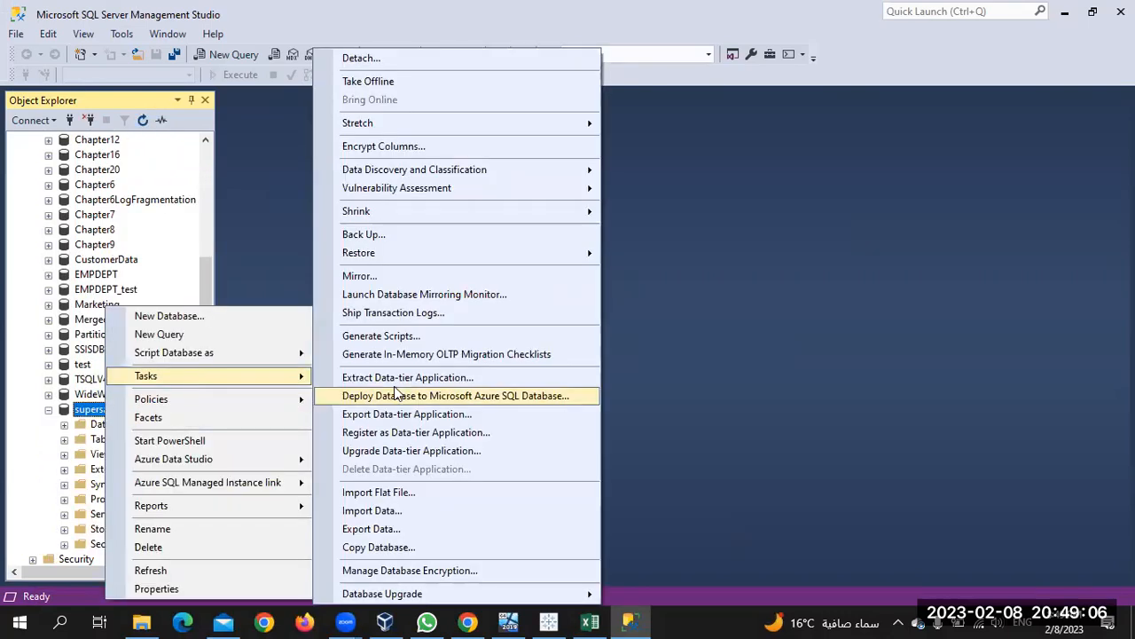
click(373, 511)
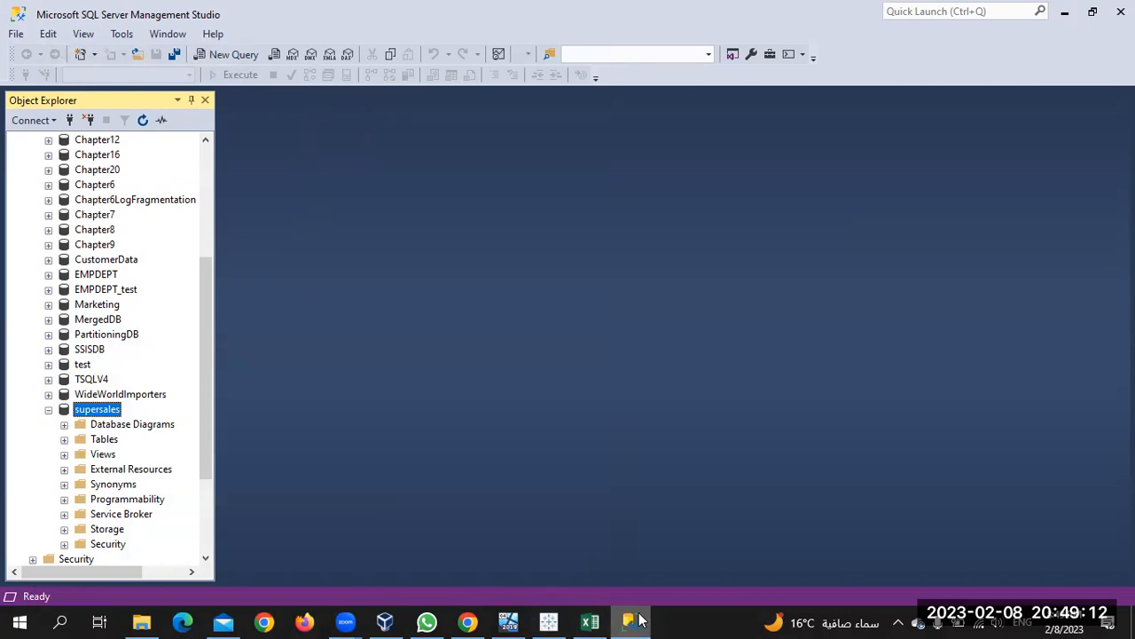
mouse_move(639, 620)
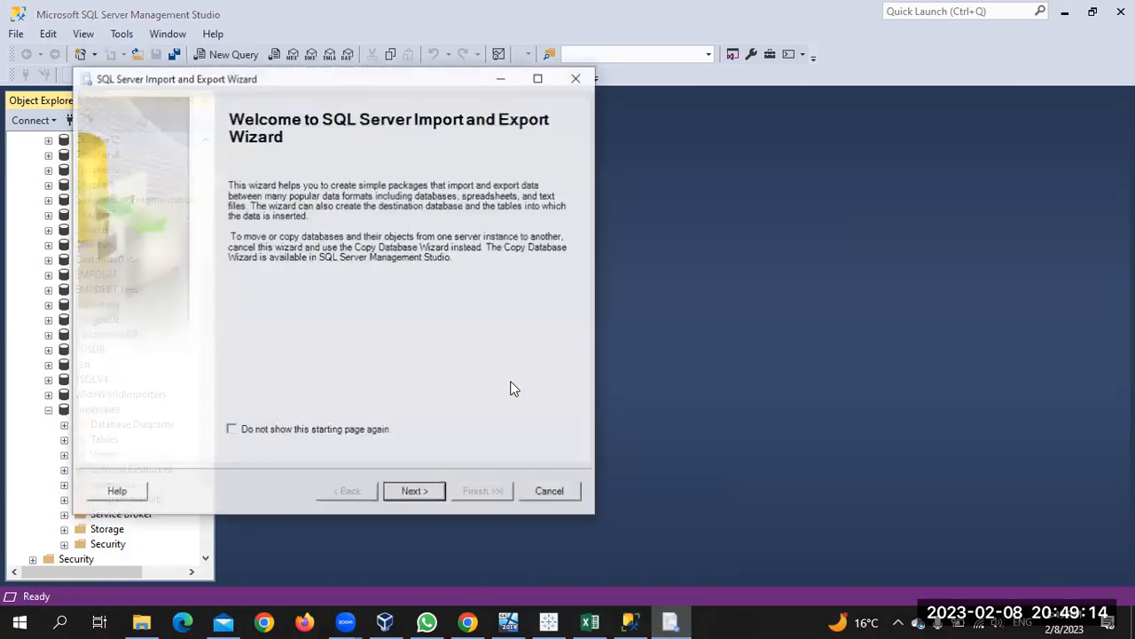
Choose Microsoft Excel as the source and select Sample - Superstore from the Downloads folder
click(416, 493)
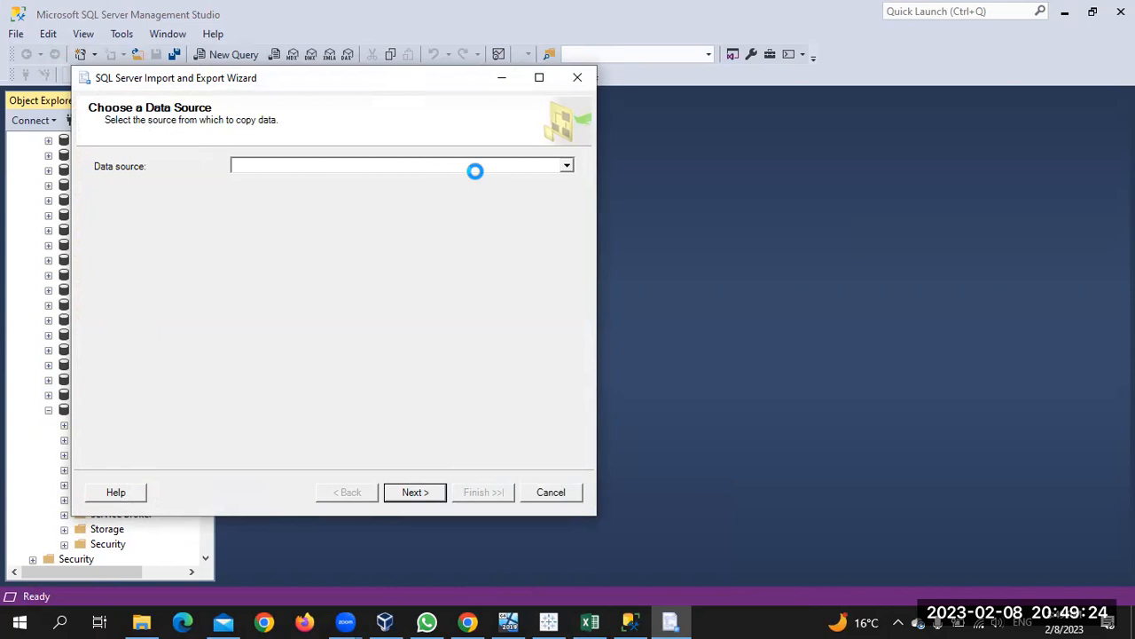
click(496, 165)
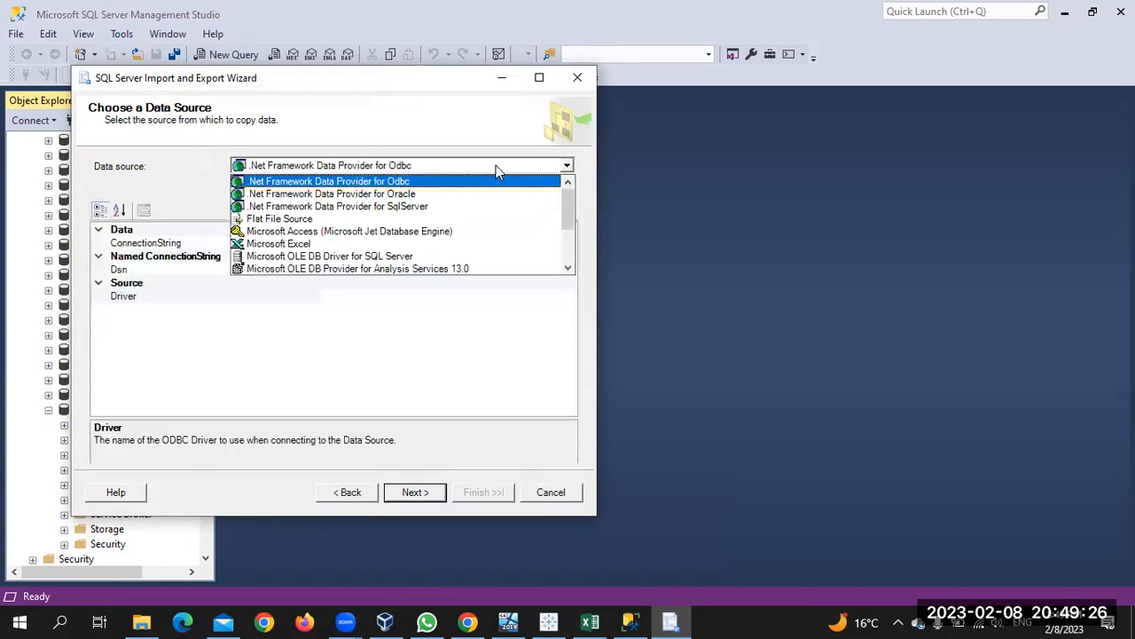
click(391, 244)
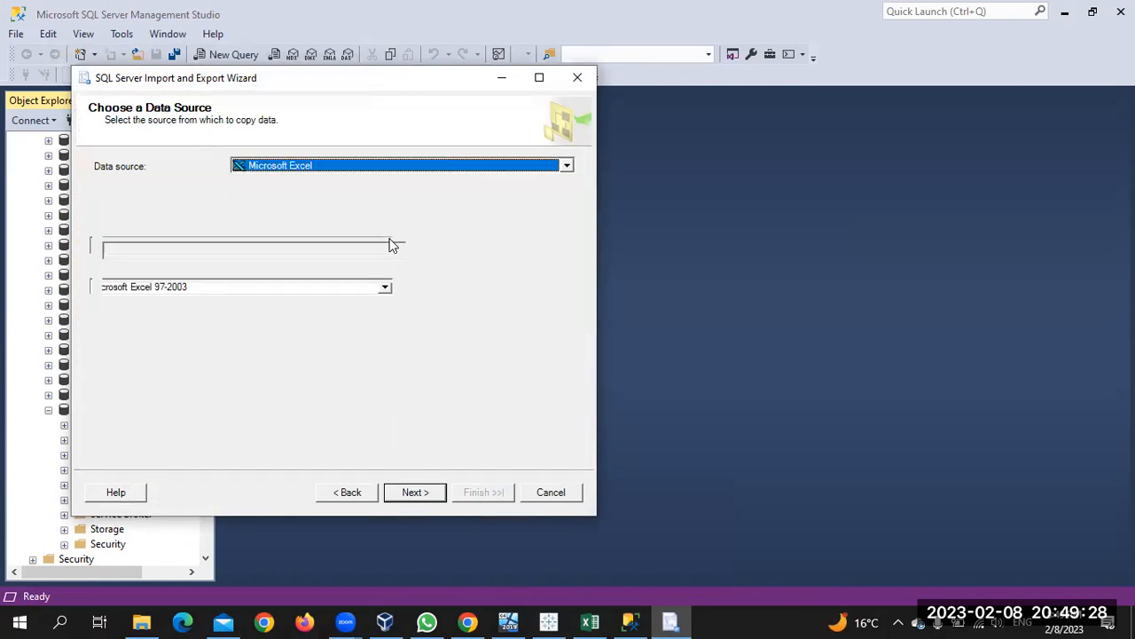
click(505, 254)
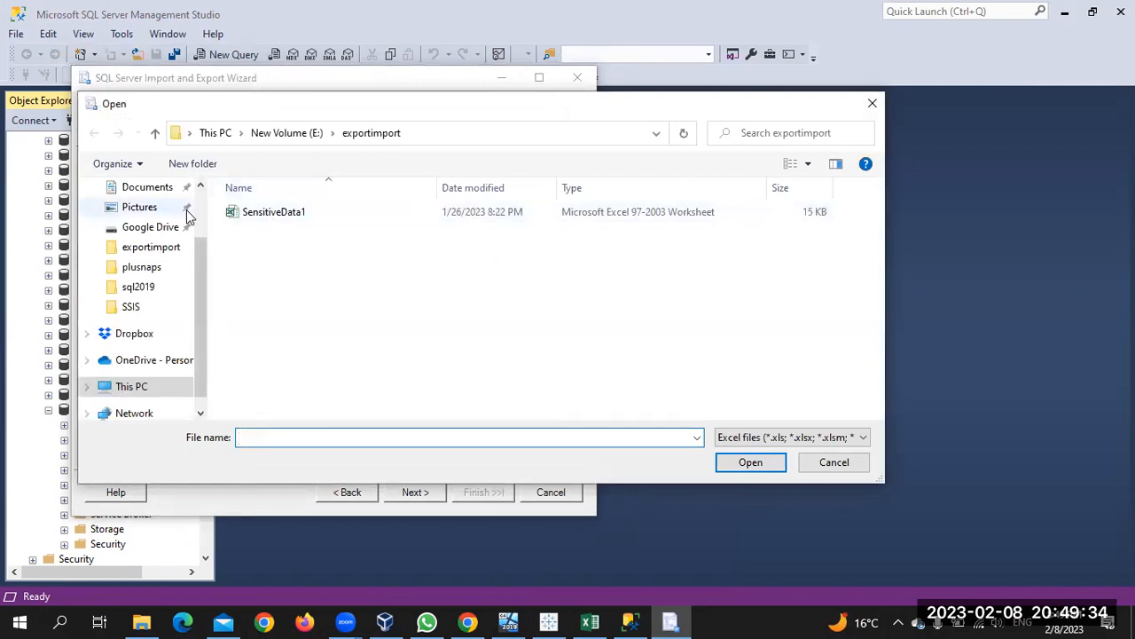
scroll(145, 224, up, 2)
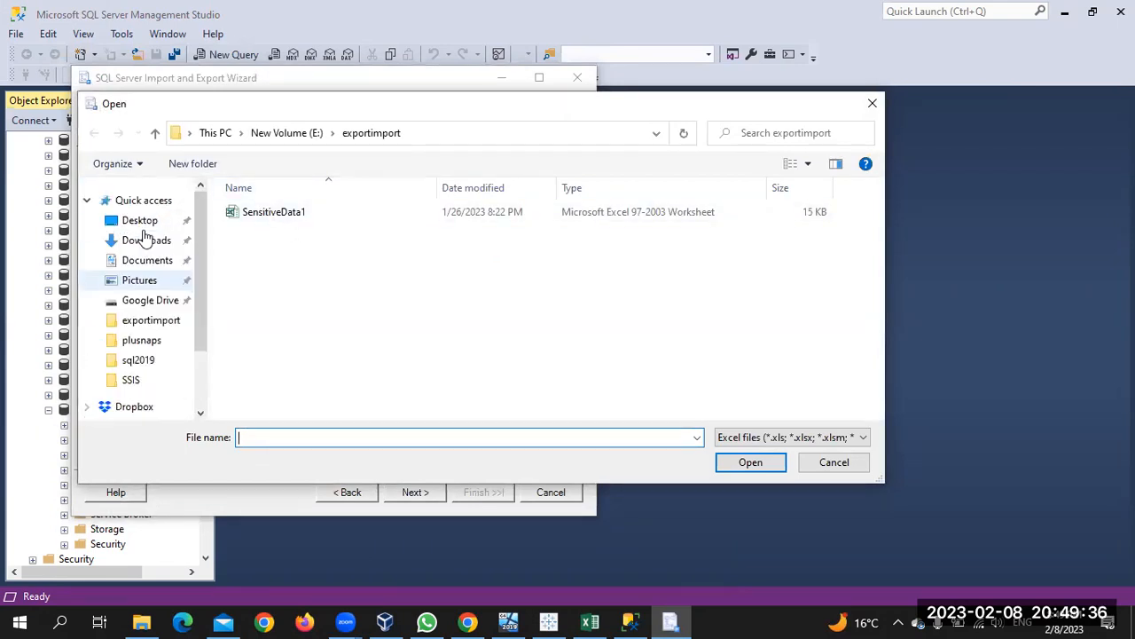
click(145, 242)
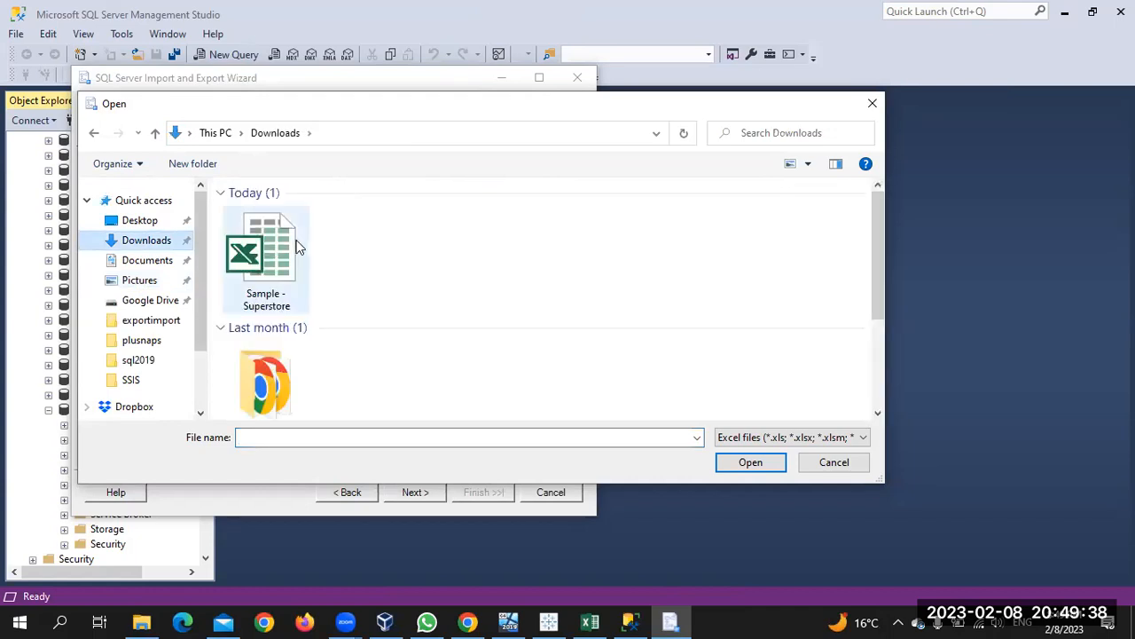
double_click(281, 255)
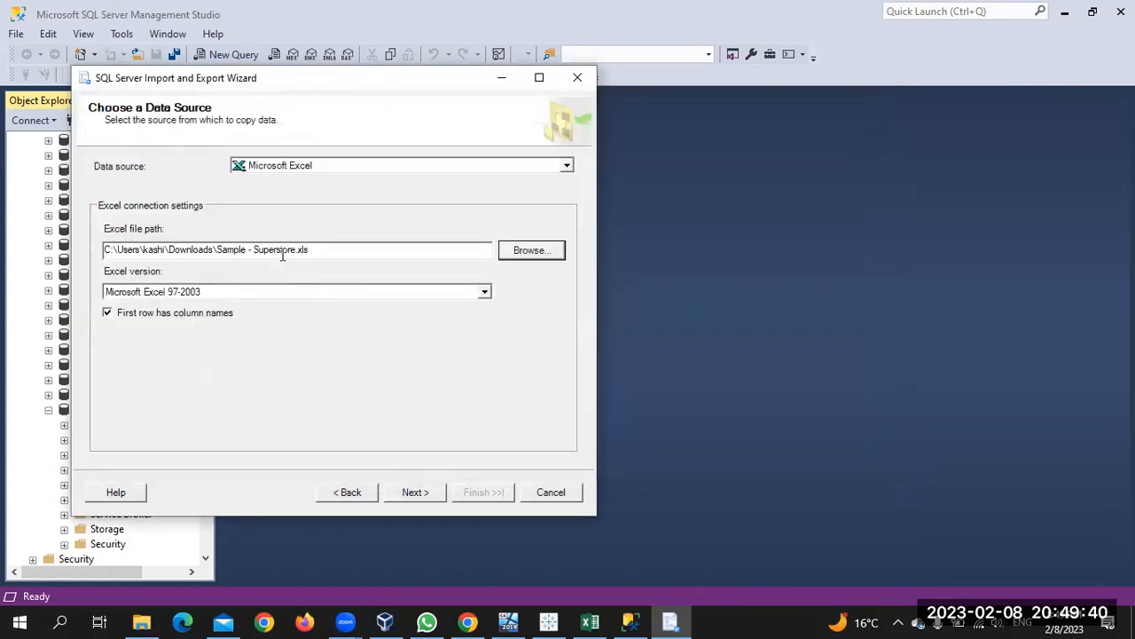
click(413, 490)
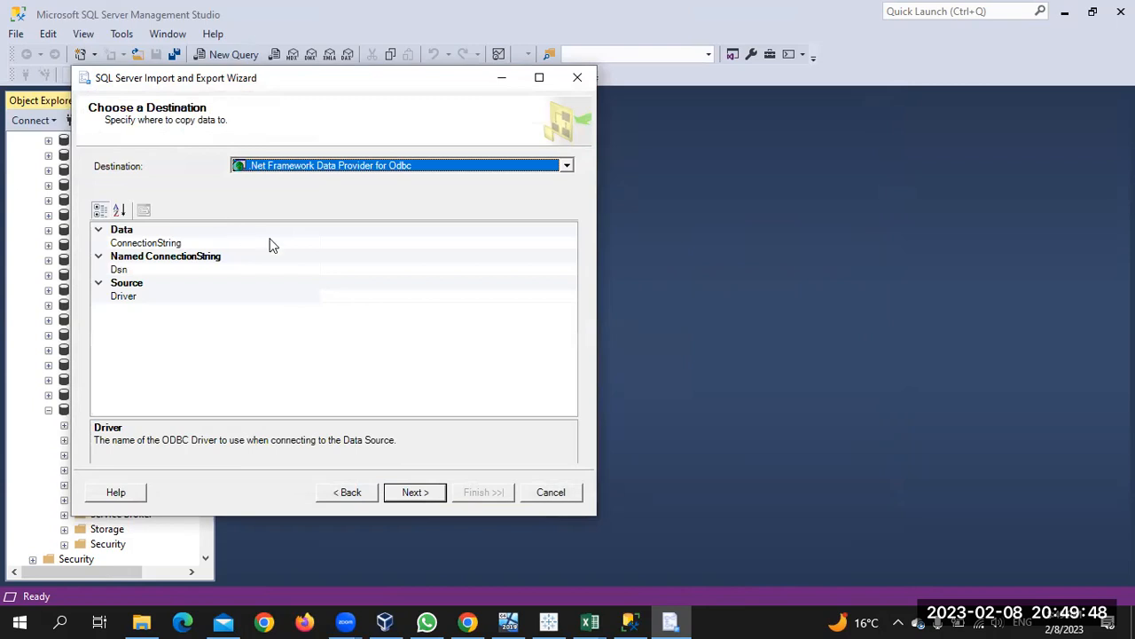
Set SQL Server Native Client 11.0 as destination using SQL Server Authentication with the user name
click(442, 168)
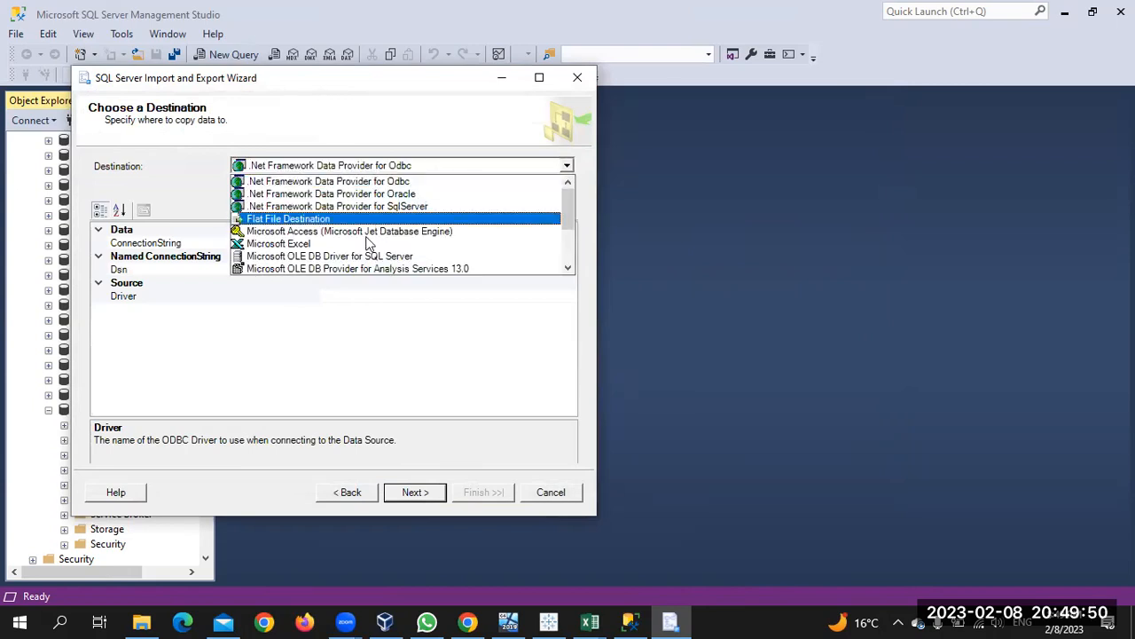
scroll(358, 270, down, 2)
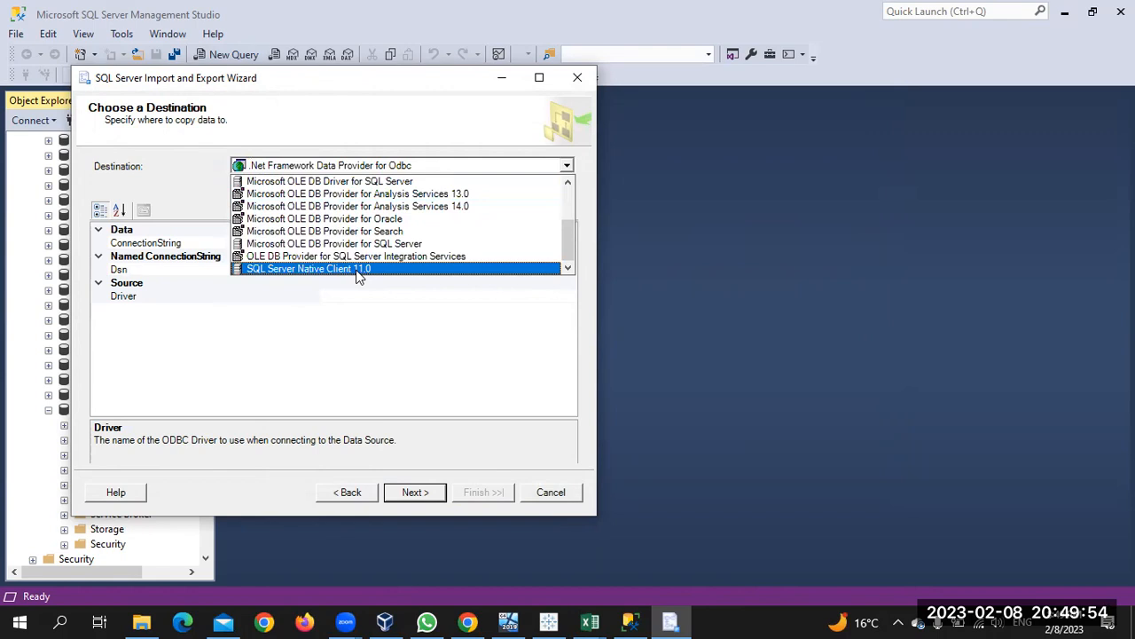
click(357, 271)
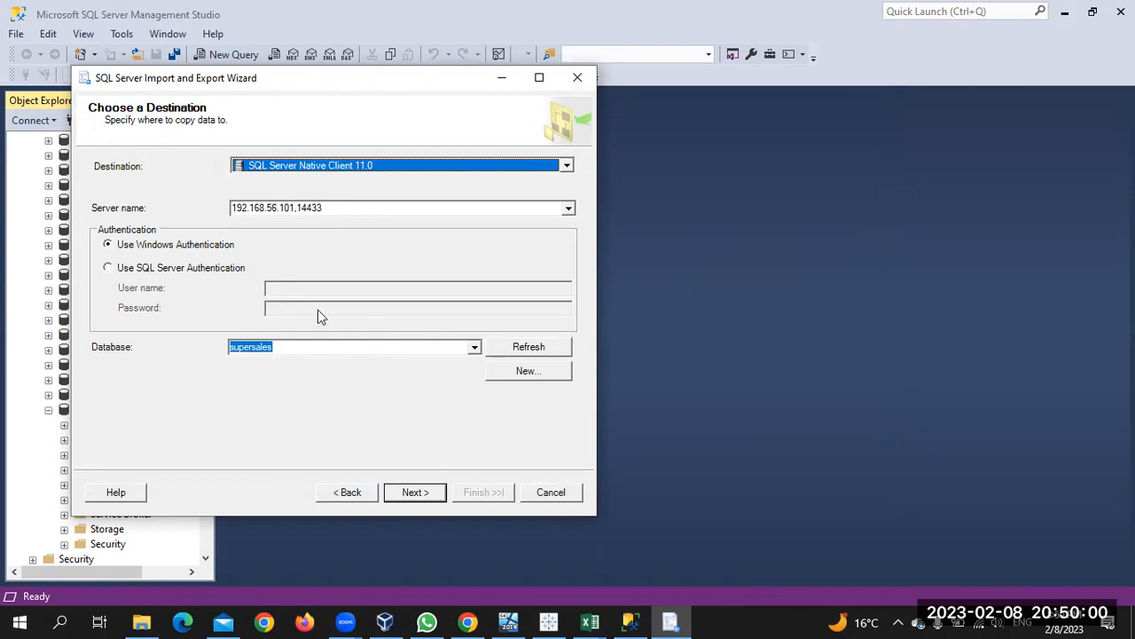
click(231, 269)
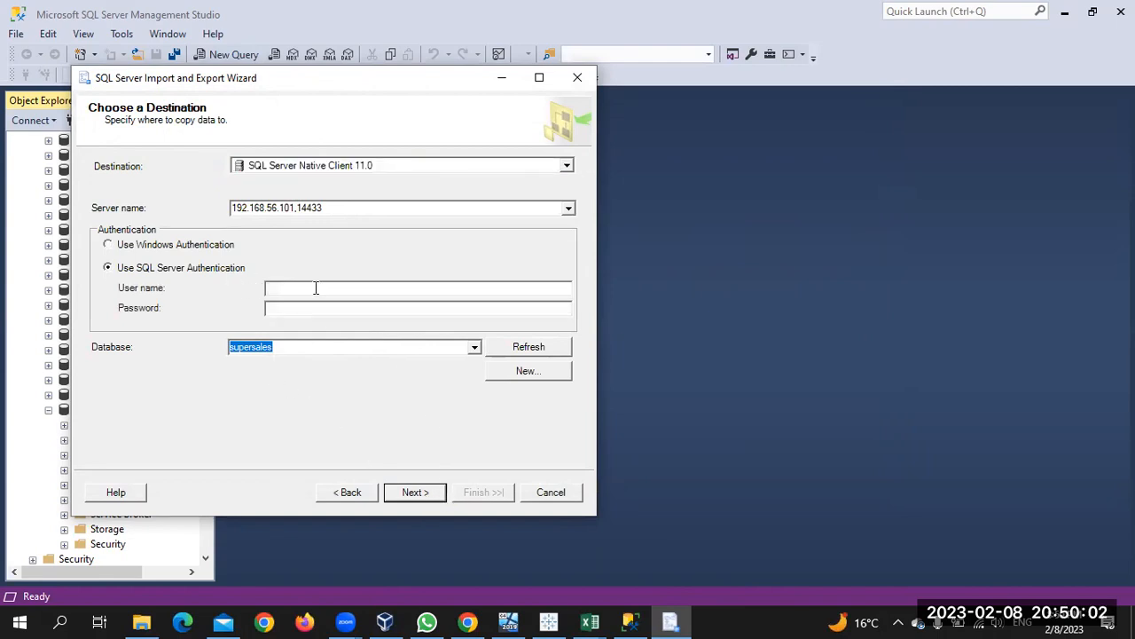
text(test)
click(411, 493)
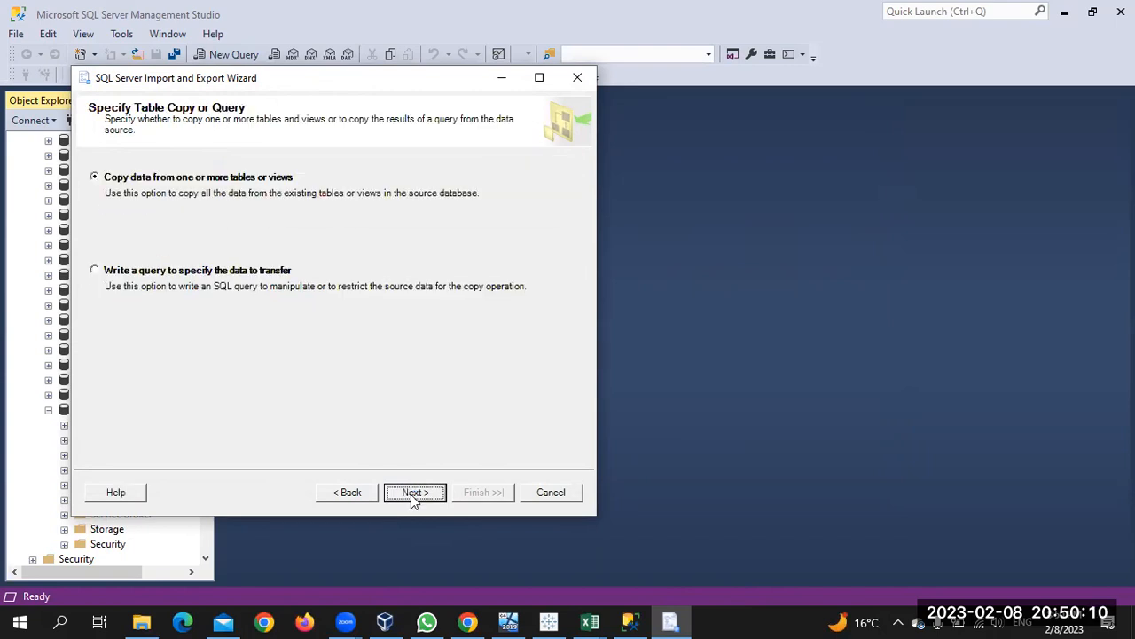
Select the Orders$, People$ and Returns$ sheets for copying, previewing the Orders data
click(415, 492)
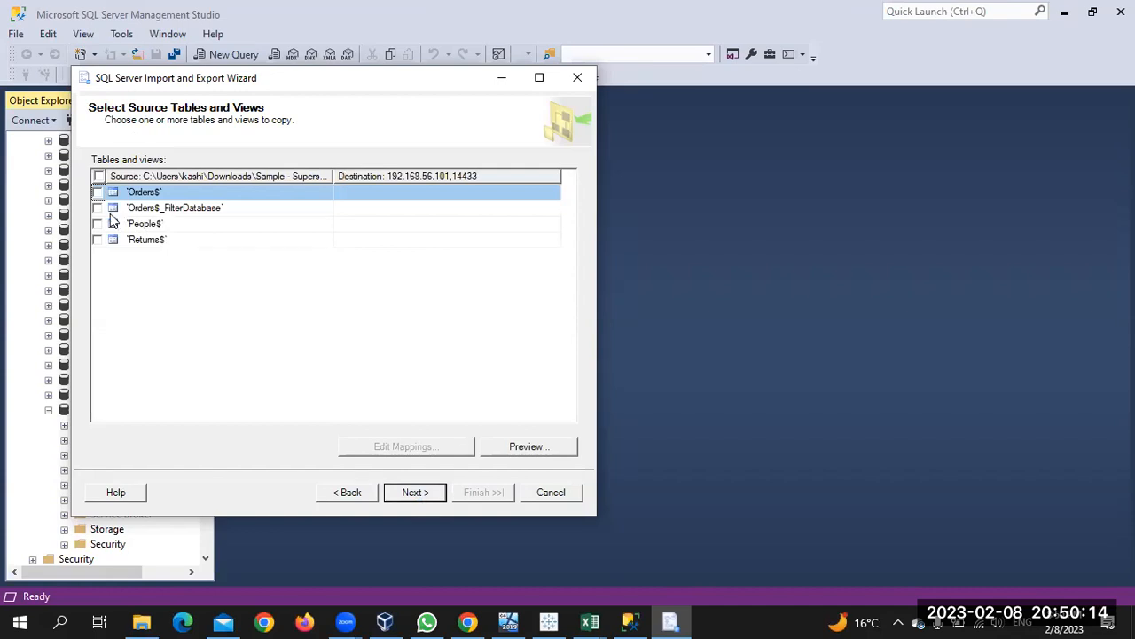
click(98, 193)
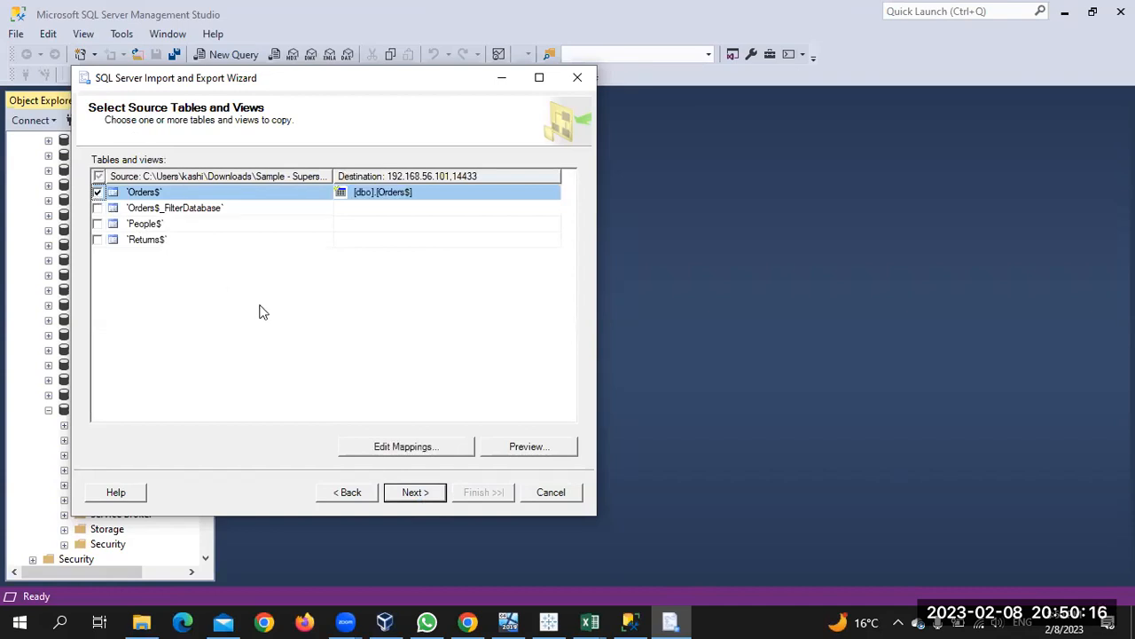
click(503, 447)
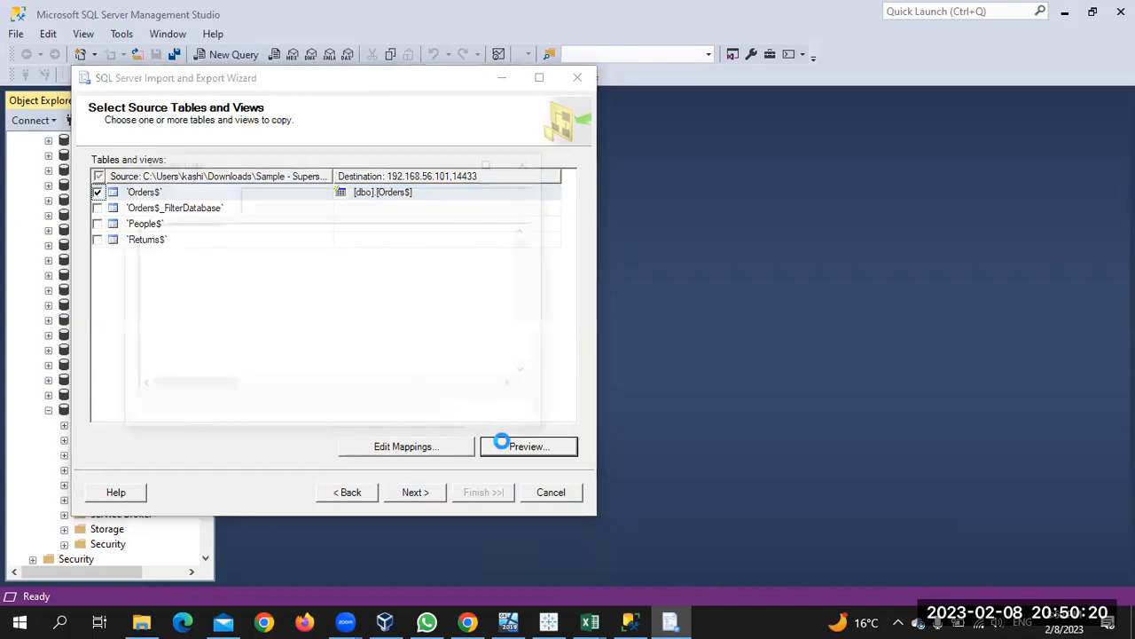
click(497, 414)
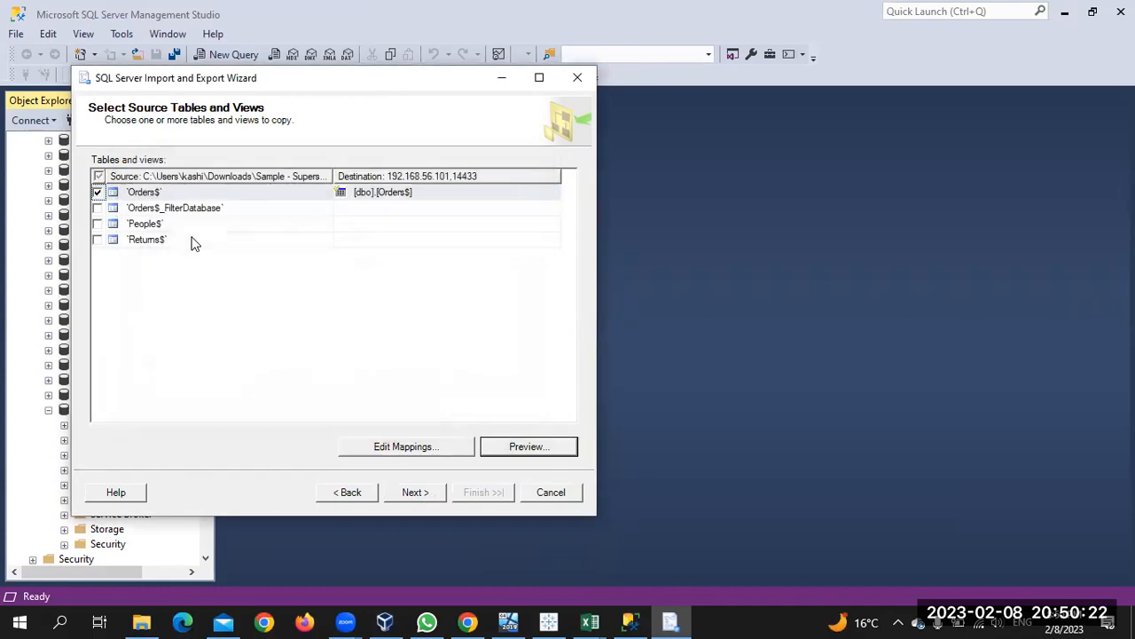
click(98, 224)
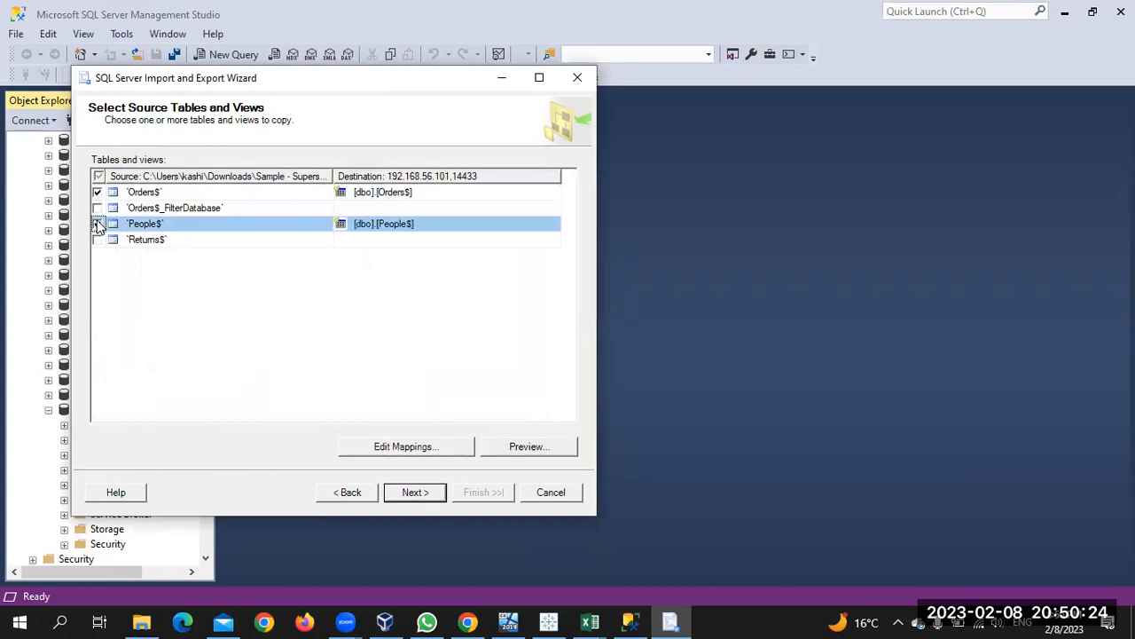
click(98, 242)
click(98, 240)
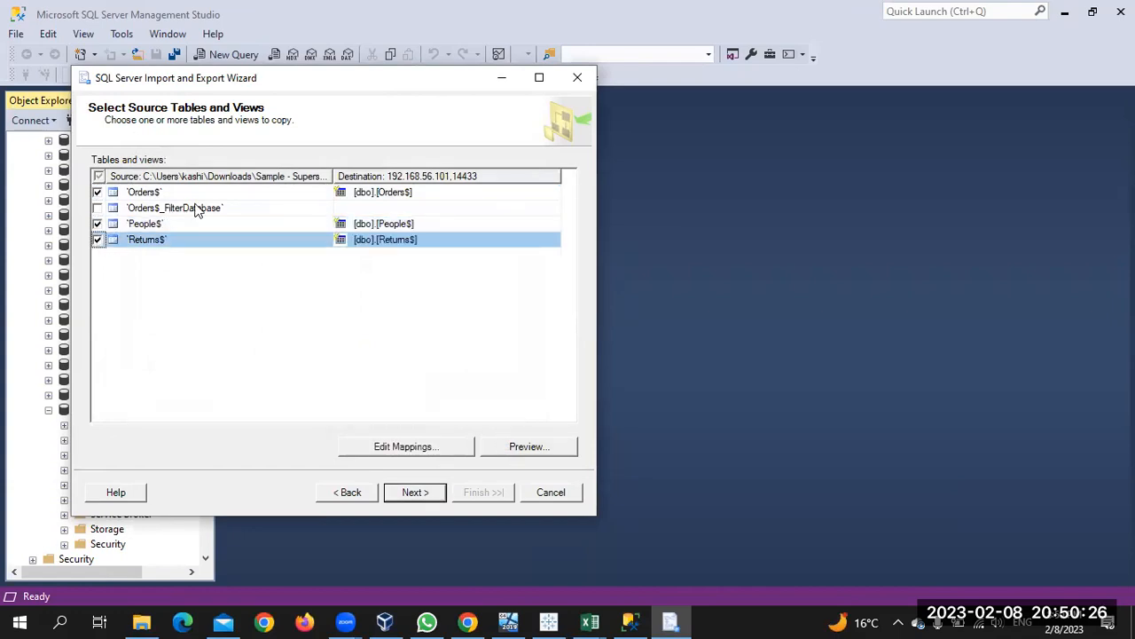
Remove the $ from the Orders, People and Returns destination table names
click(438, 191)
click(410, 192)
key(BackSpace)
key(BackSpace)
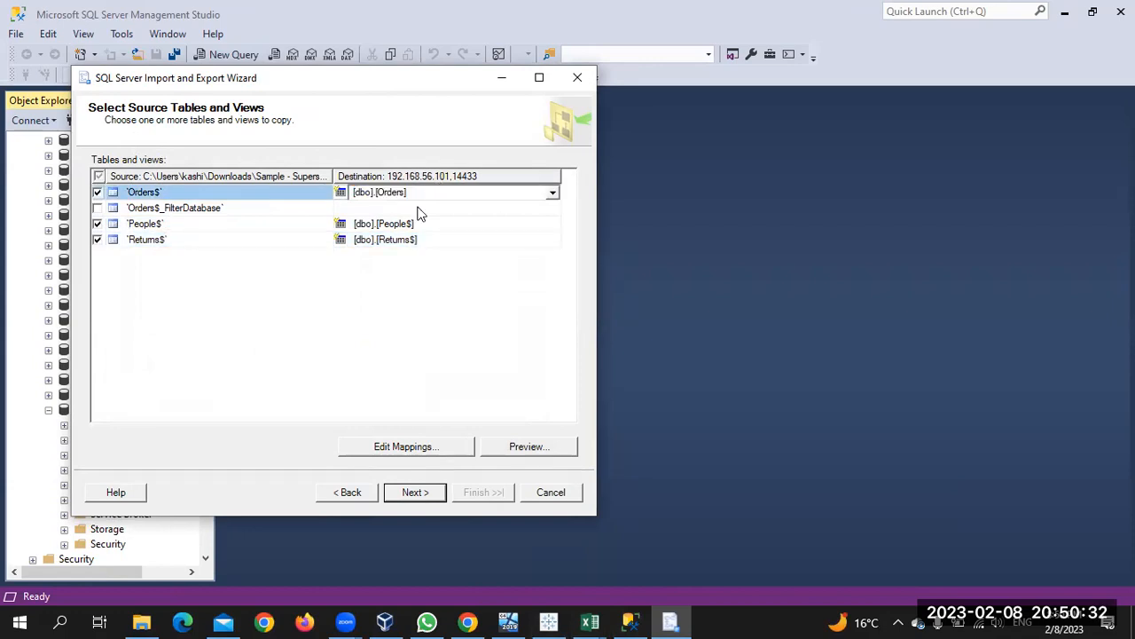
click(413, 220)
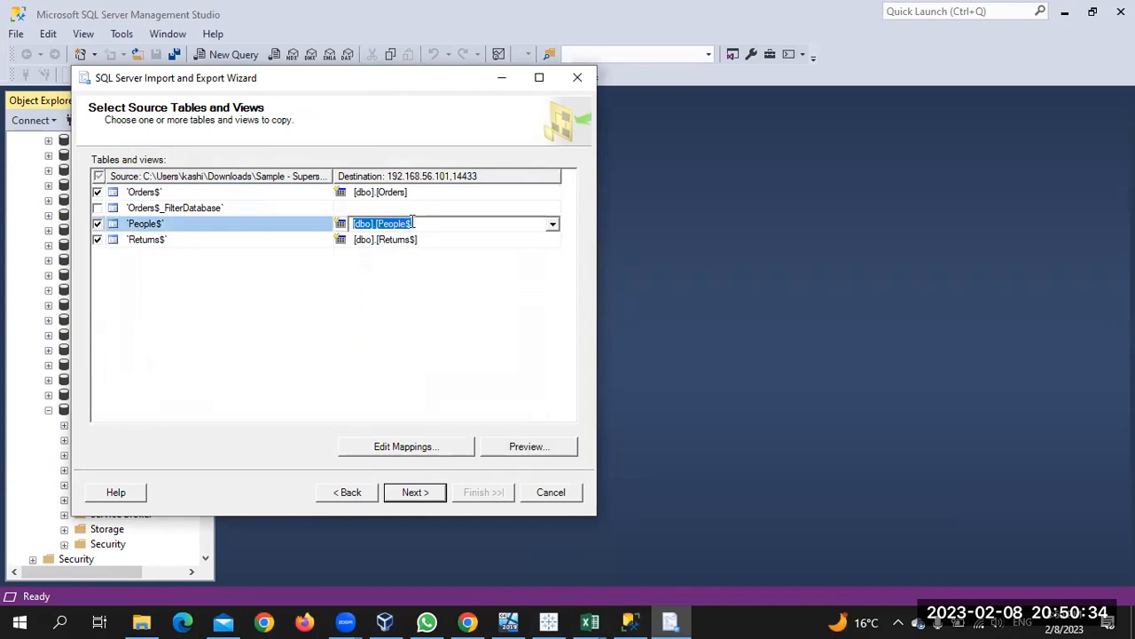
click(411, 224)
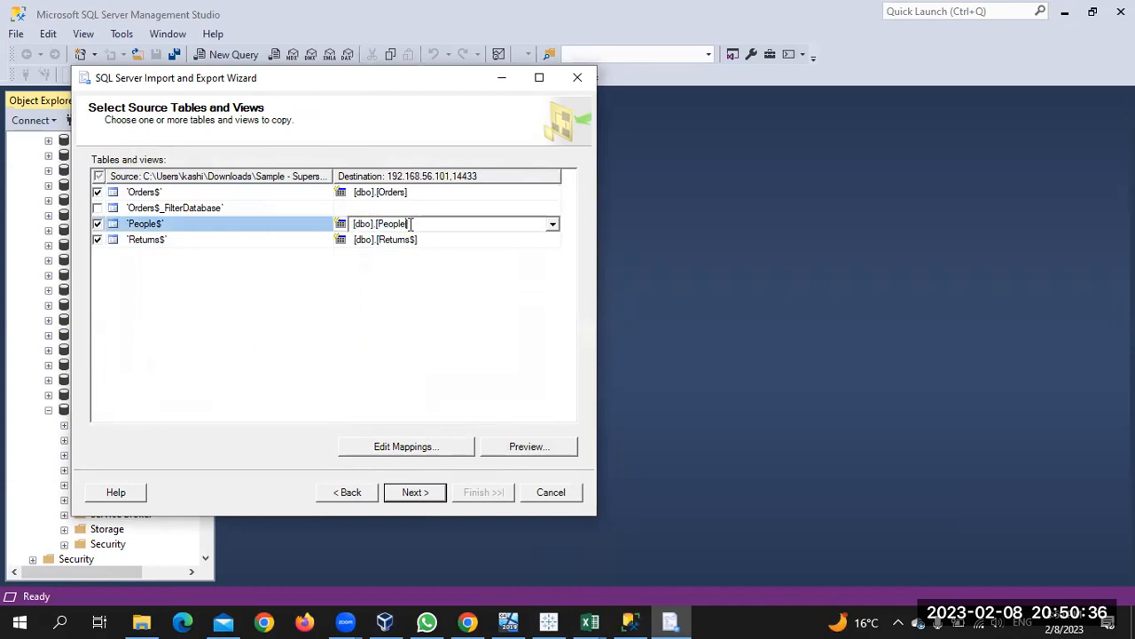
click(413, 239)
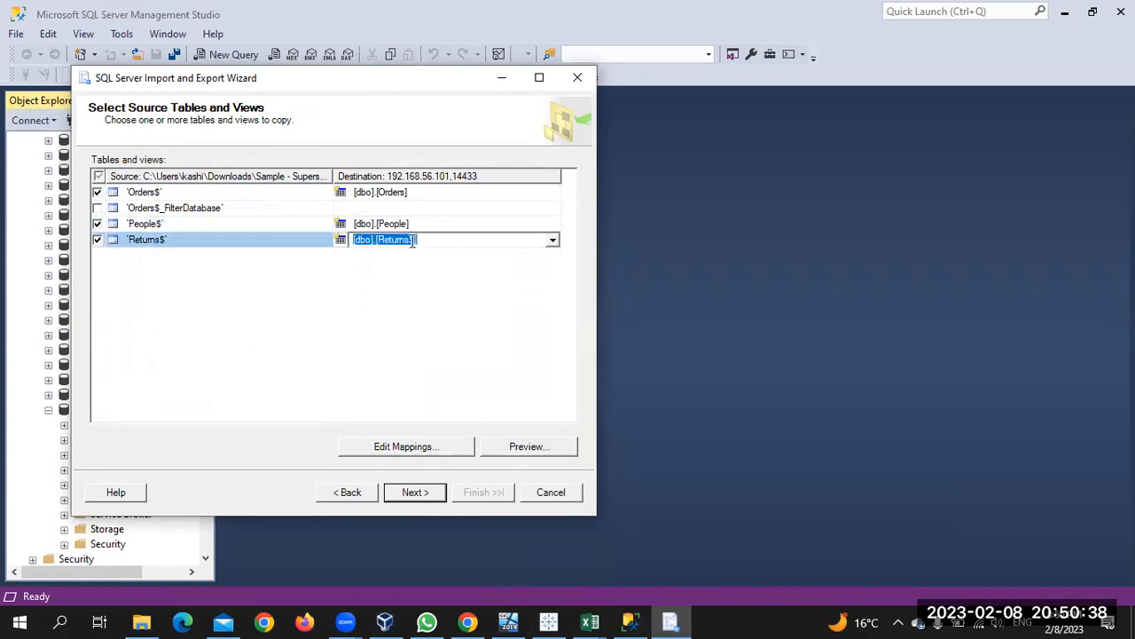
click(413, 241)
key(BackSpace)
key(BackSpace)
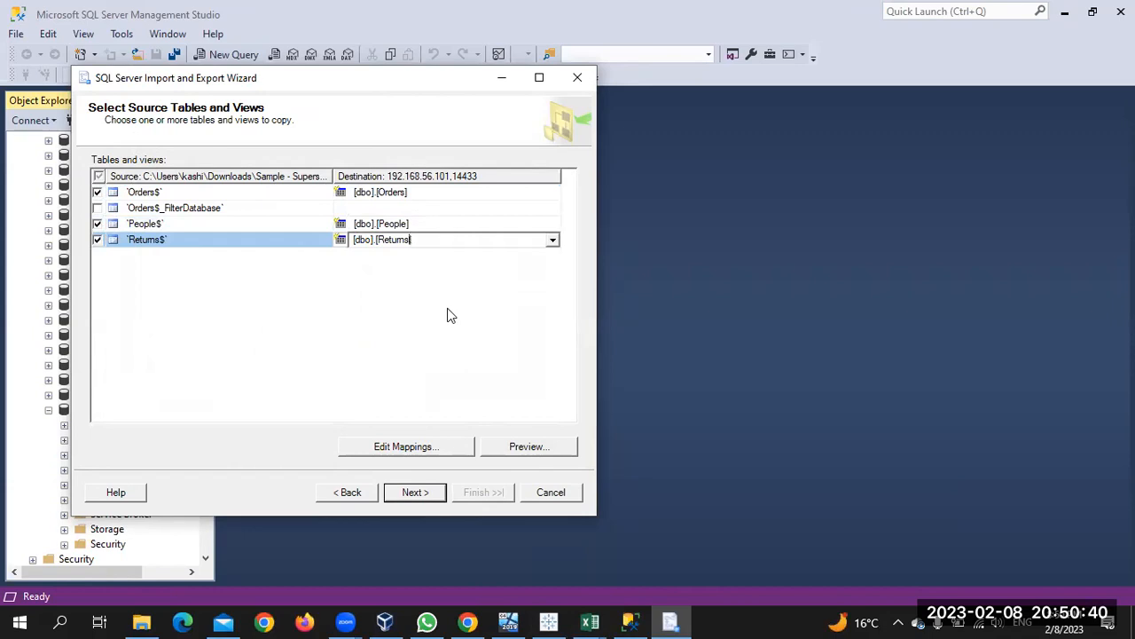
key(Return)
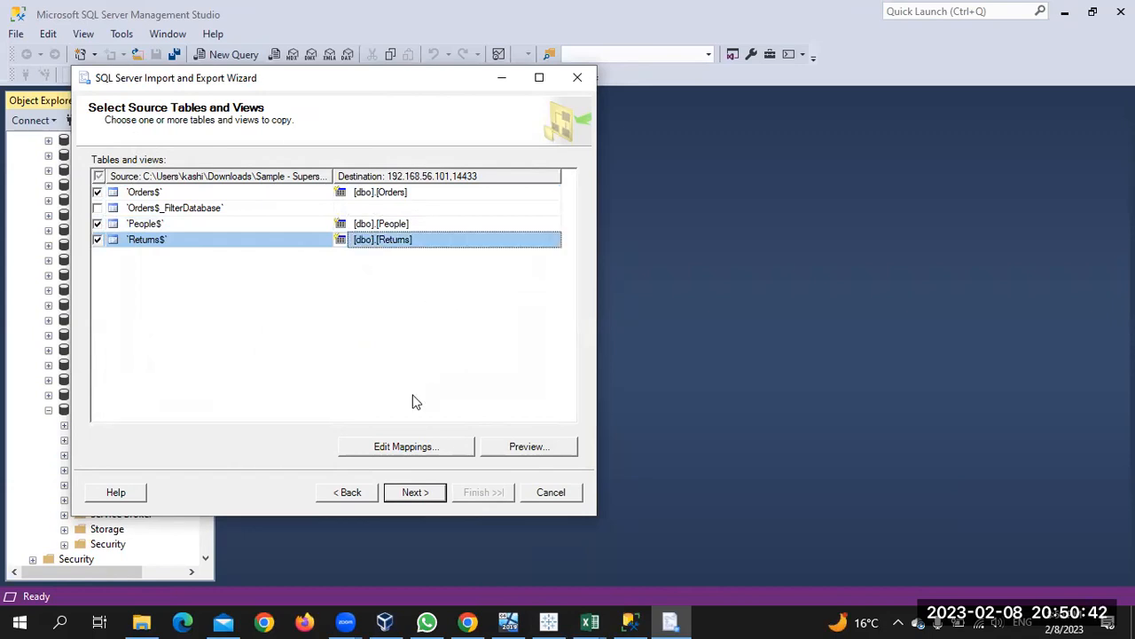
click(417, 492)
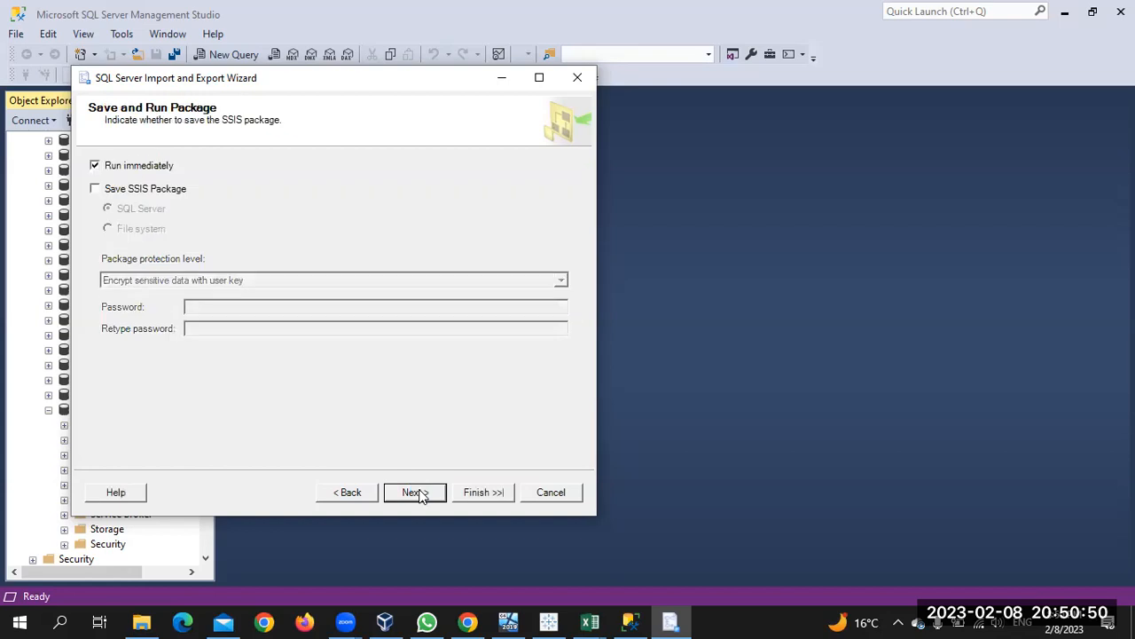
Run the import of the three tables and close the wizard once it succeeds
click(419, 493)
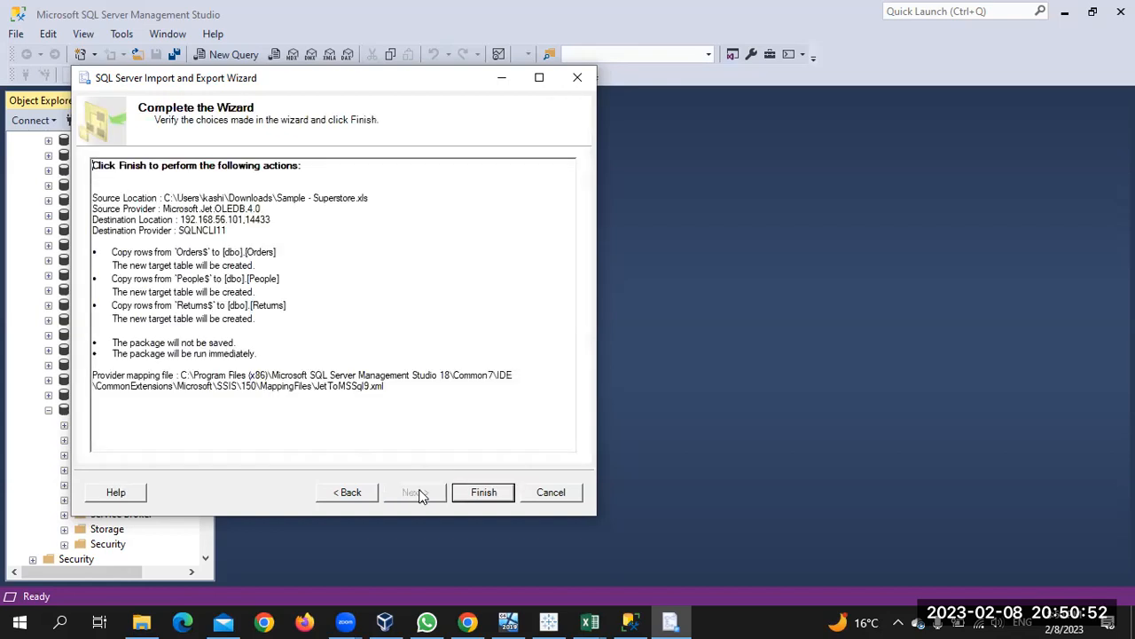
click(485, 493)
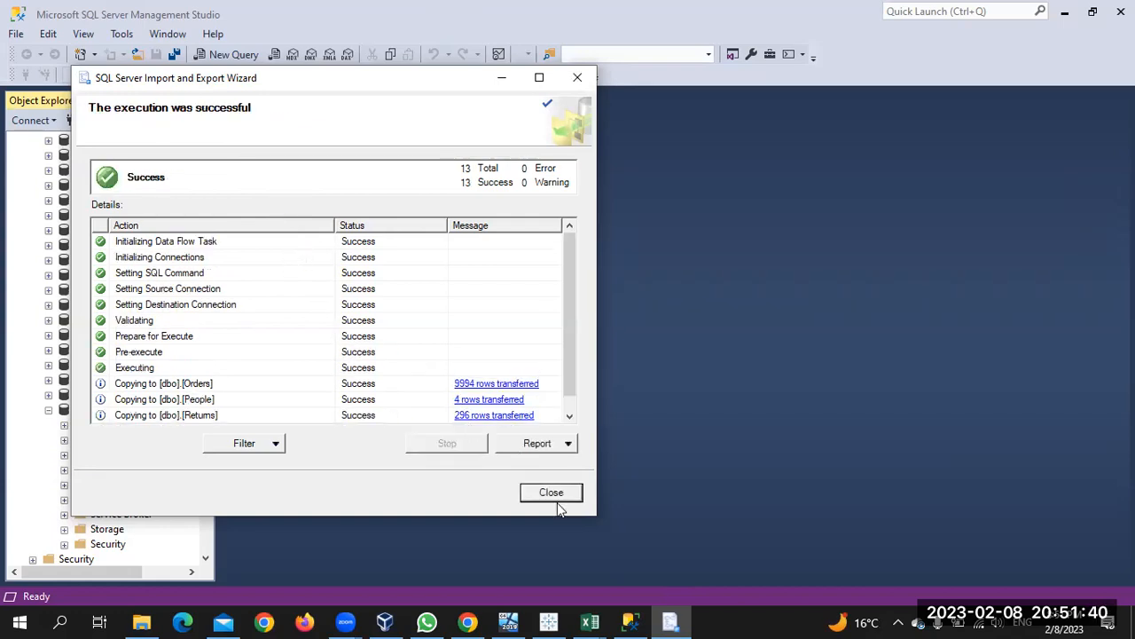
click(551, 493)
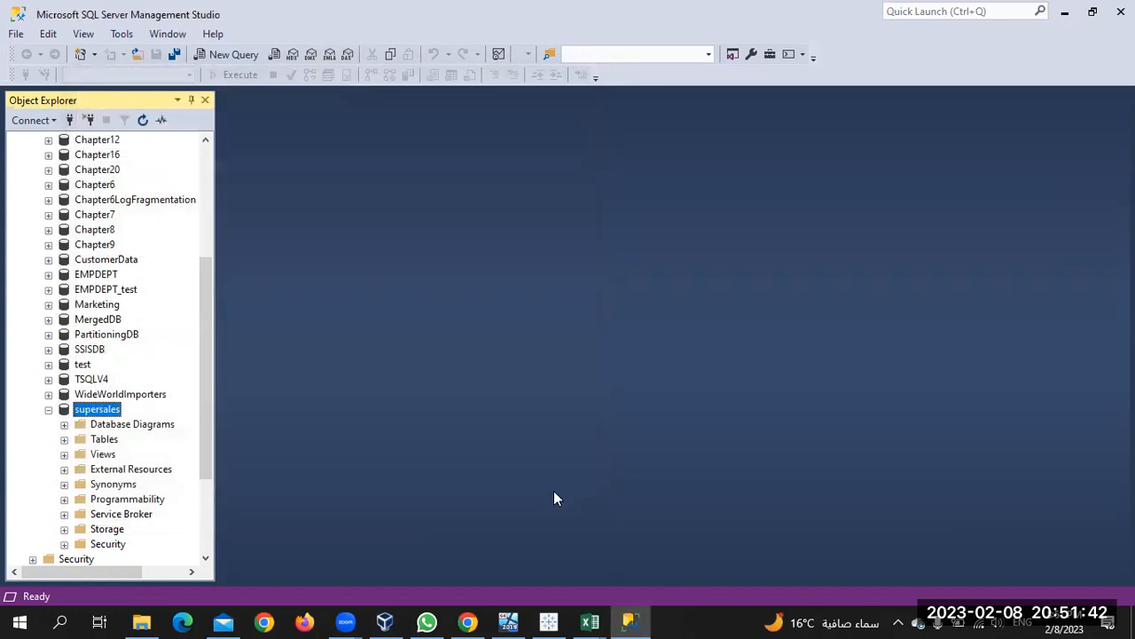
Bring Tableau's Book1 with the descending Sales by Sub-Category chart to the front
click(548, 621)
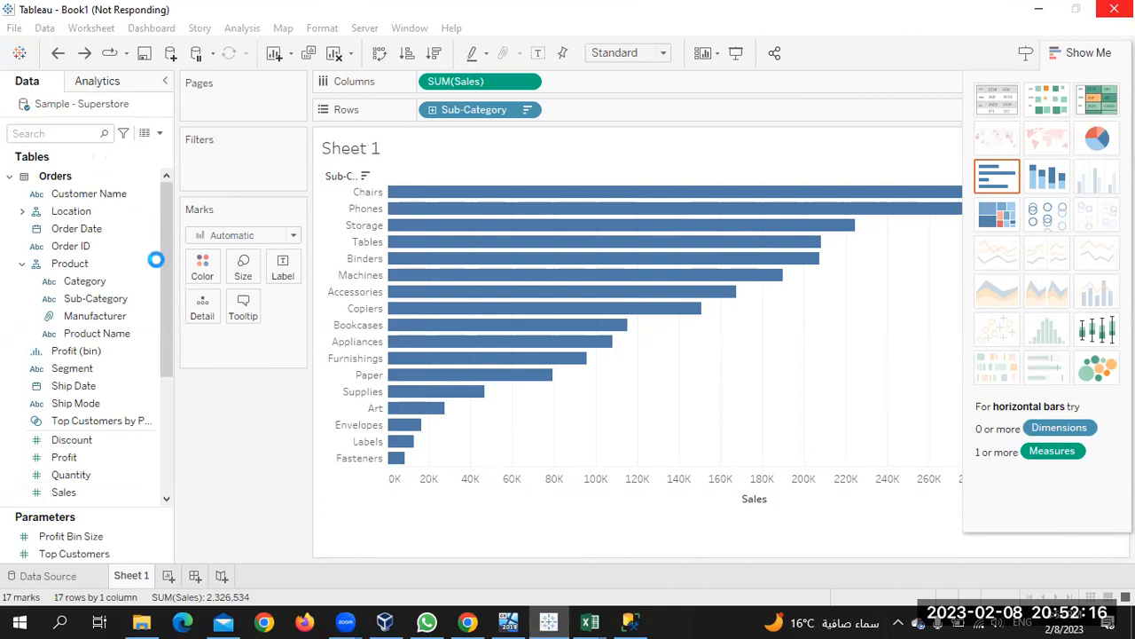
Close both Sample - Superstore Excel workbooks without saving and switch to the Dataserver01 VM
click(603, 619)
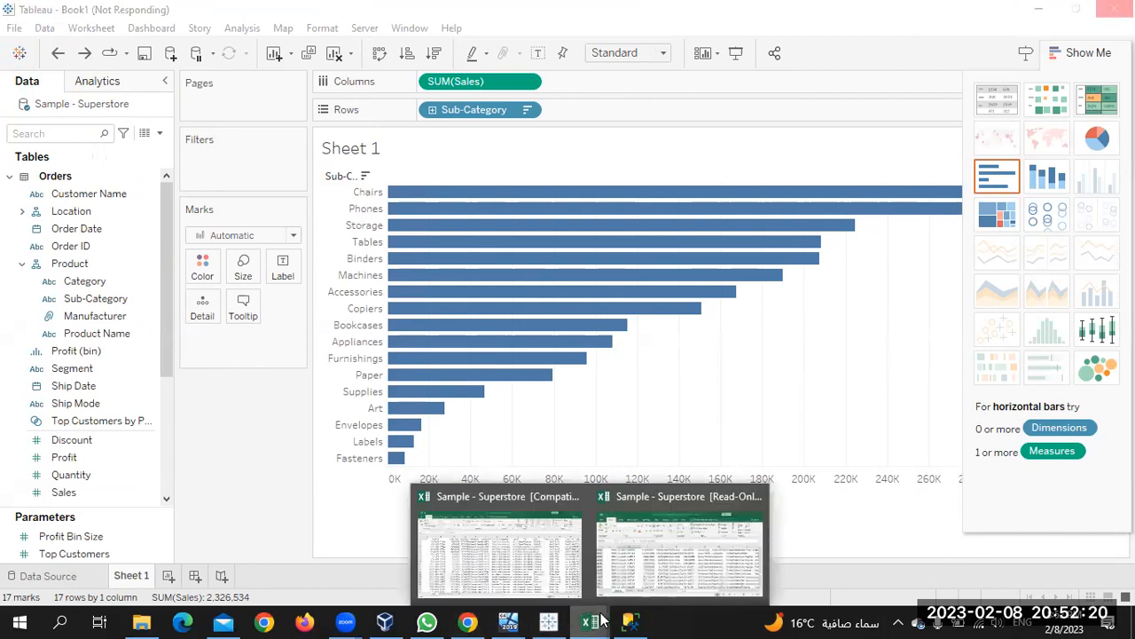
click(603, 620)
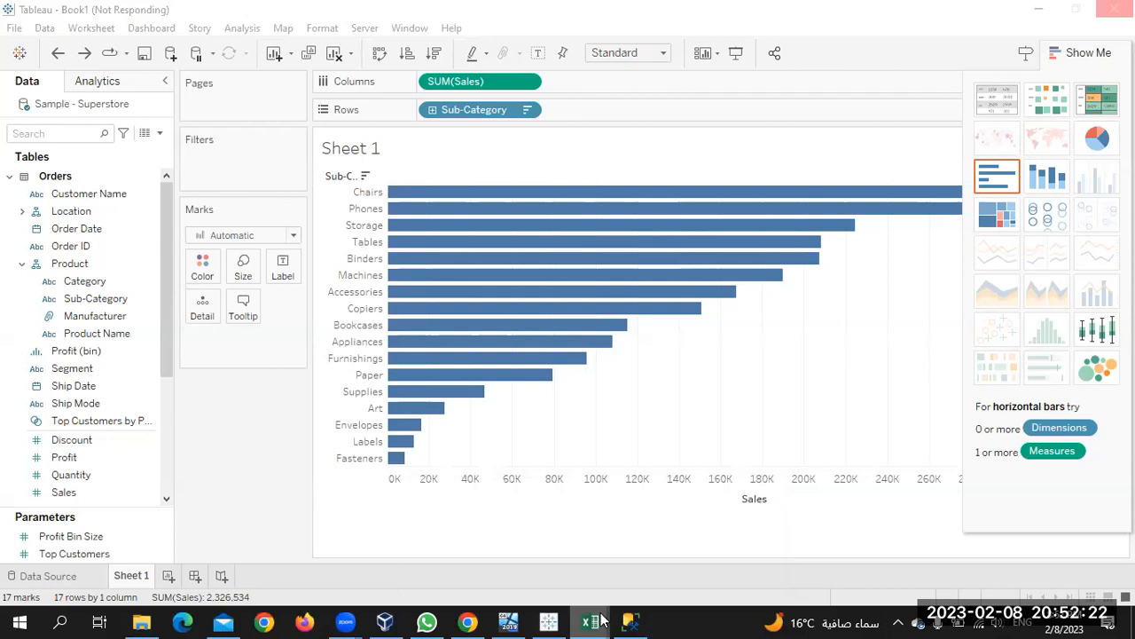
right_click(602, 620)
click(620, 586)
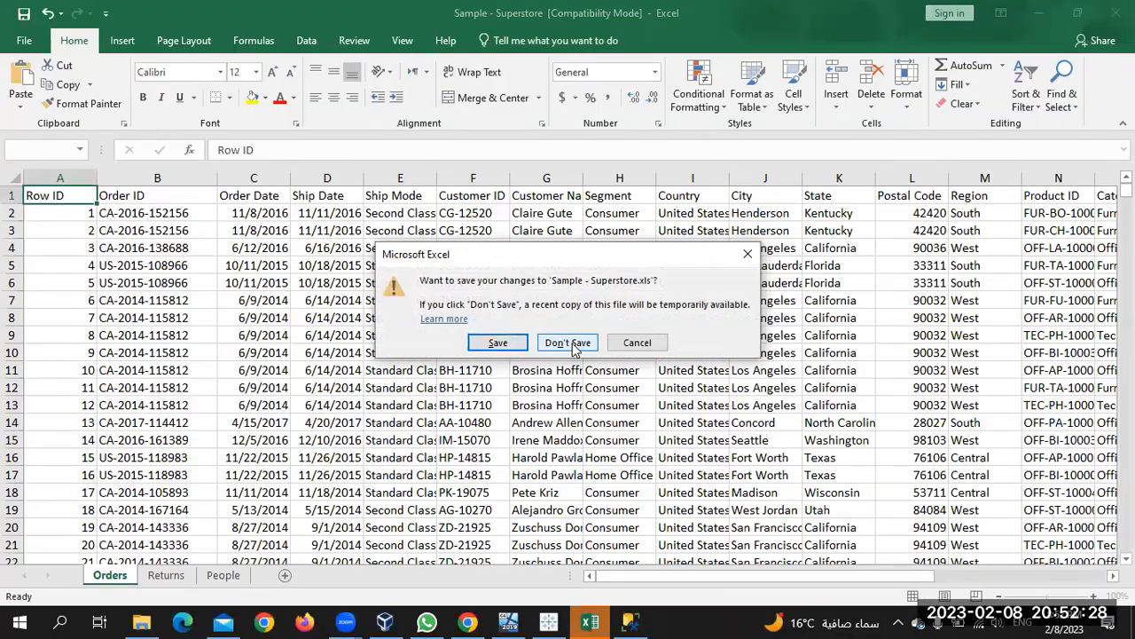
click(565, 342)
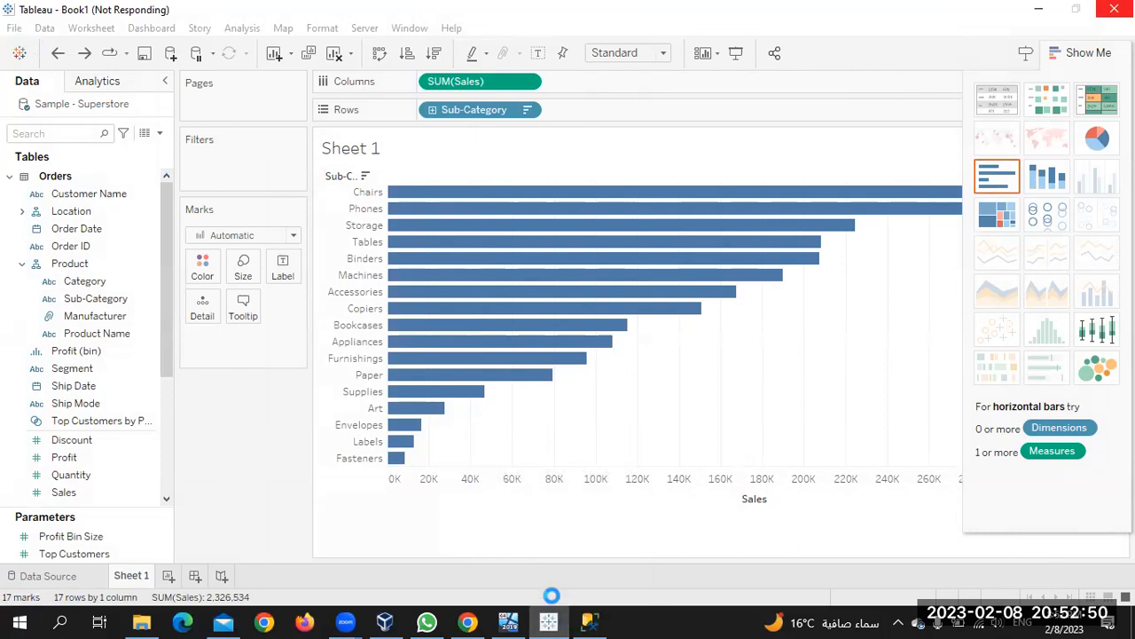
mouse_move(550, 618)
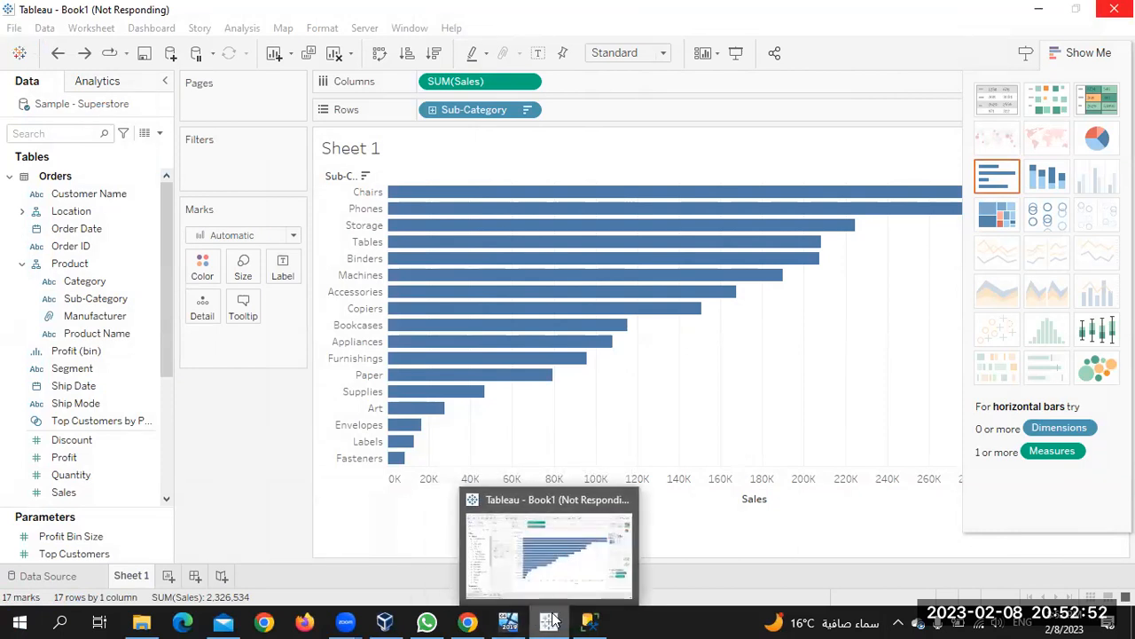
click(512, 622)
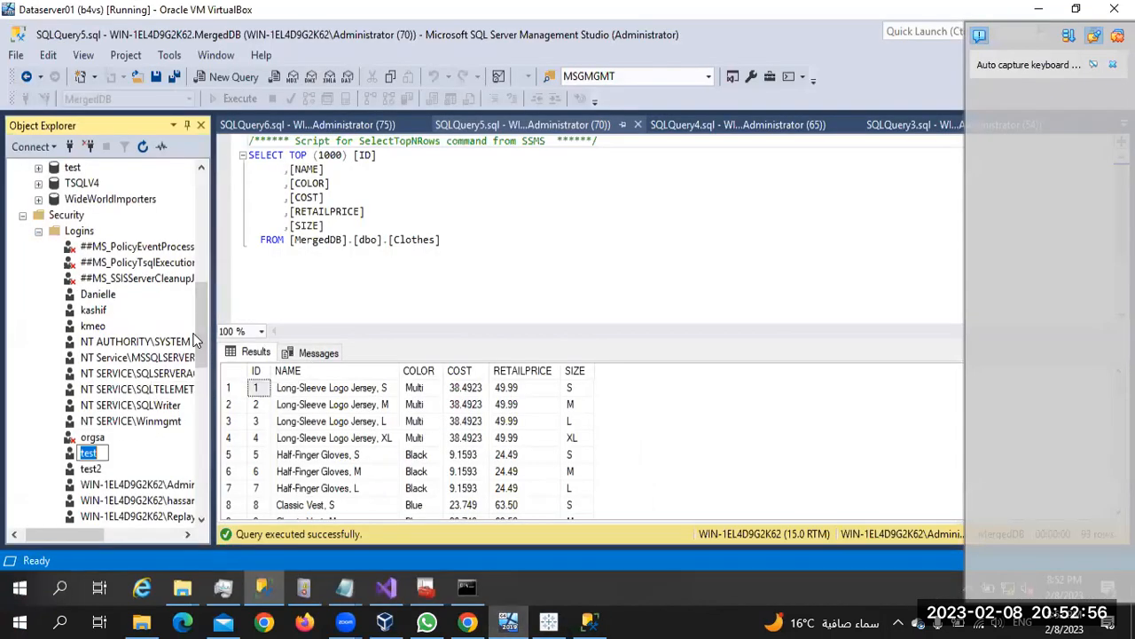
Collapse Logins and expand mergedb's Packages folder to reveal the MergeDb package
click(199, 335)
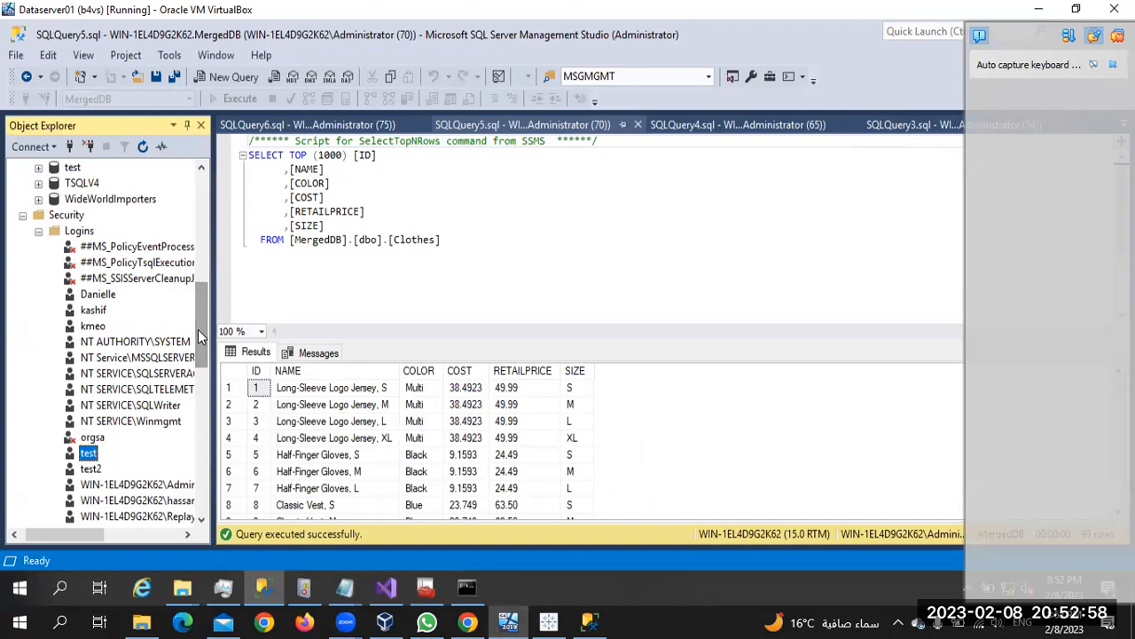
click(39, 231)
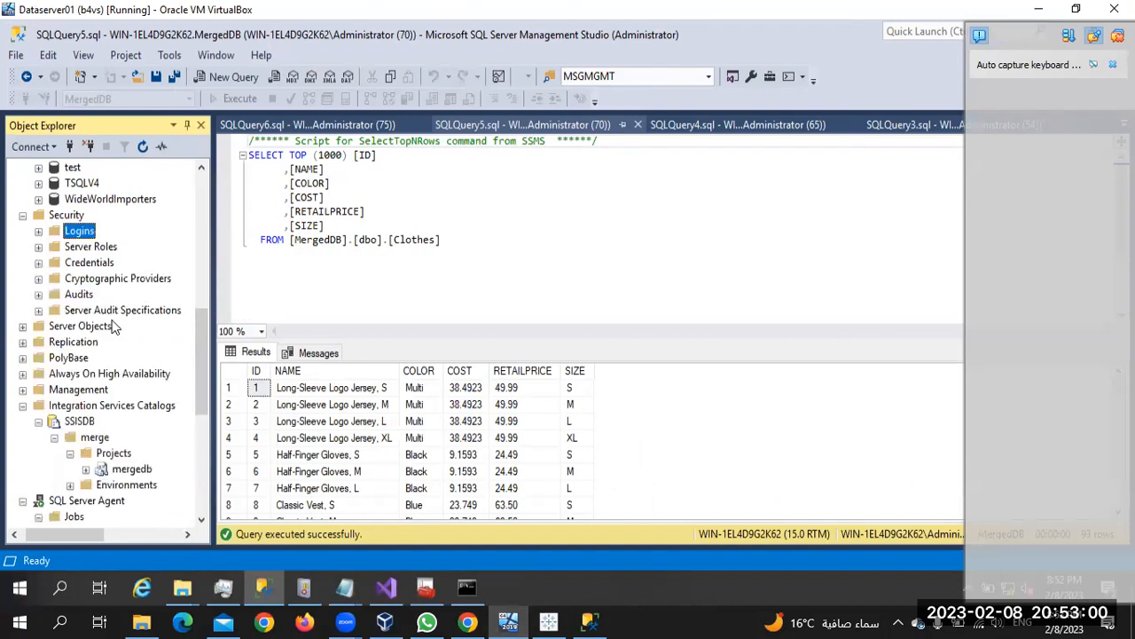
click(86, 467)
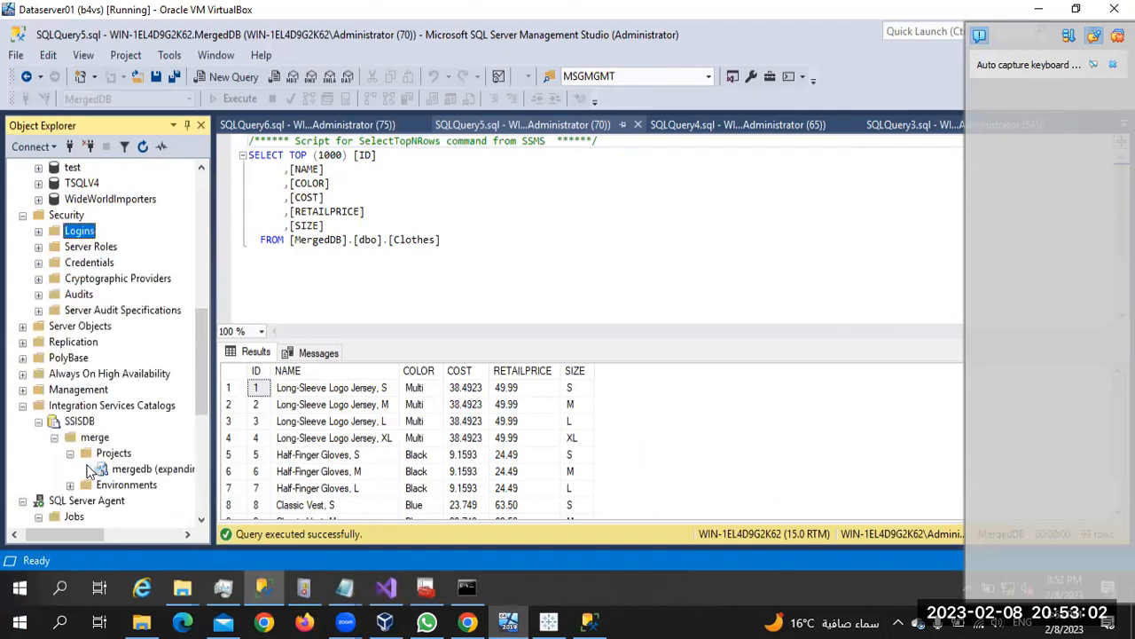
scroll(125, 470, down, 4)
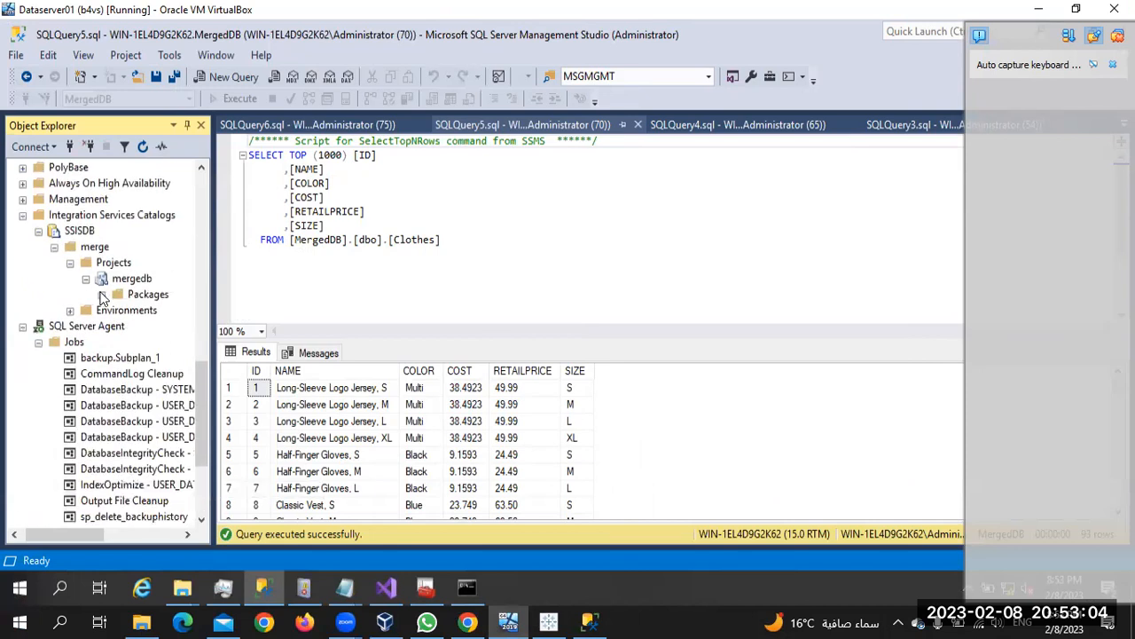
click(102, 294)
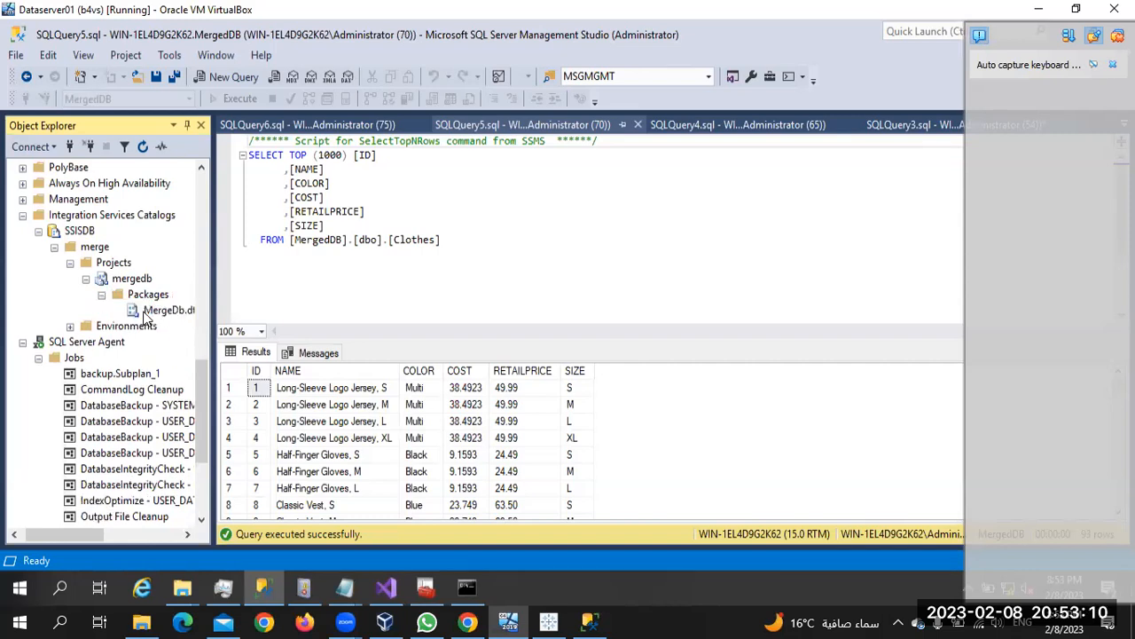
click(170, 310)
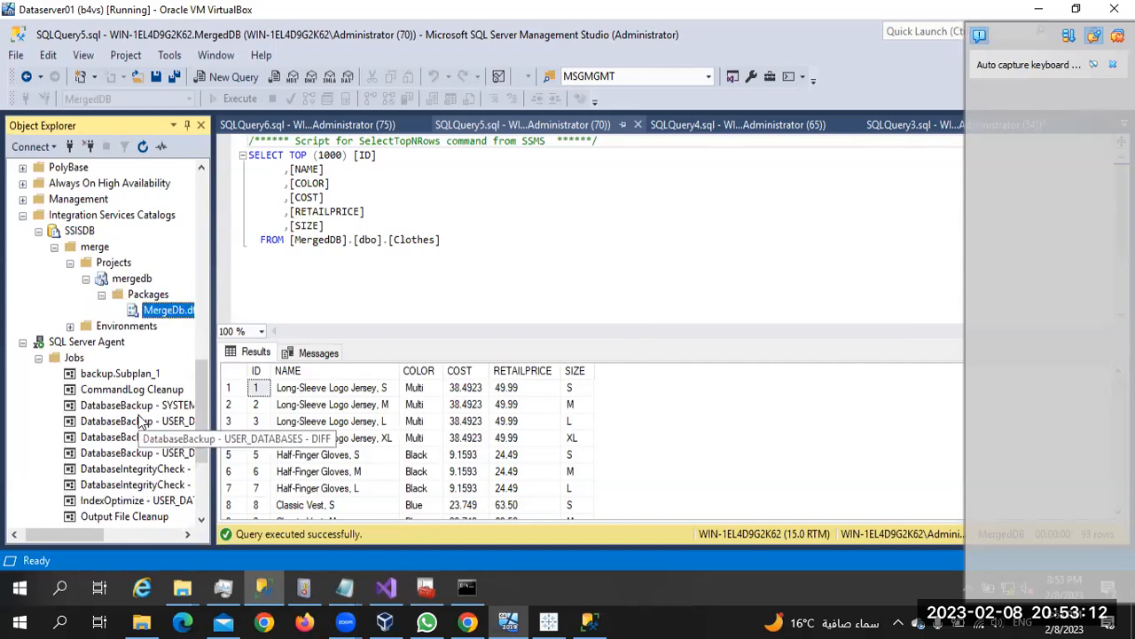
Bring up the context menu for SQL Server Agent's Jobs folder
scroll(140, 418, down, 1)
click(74, 310)
right_click(76, 312)
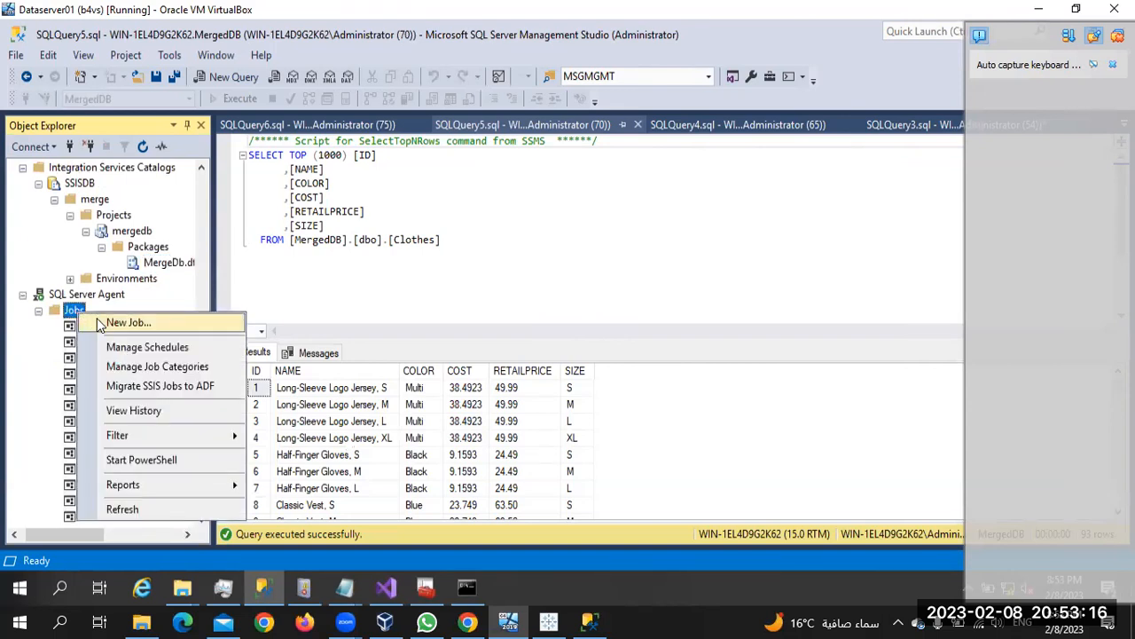
Start a New Job named 'merge' and add a new step from its Steps page
click(100, 324)
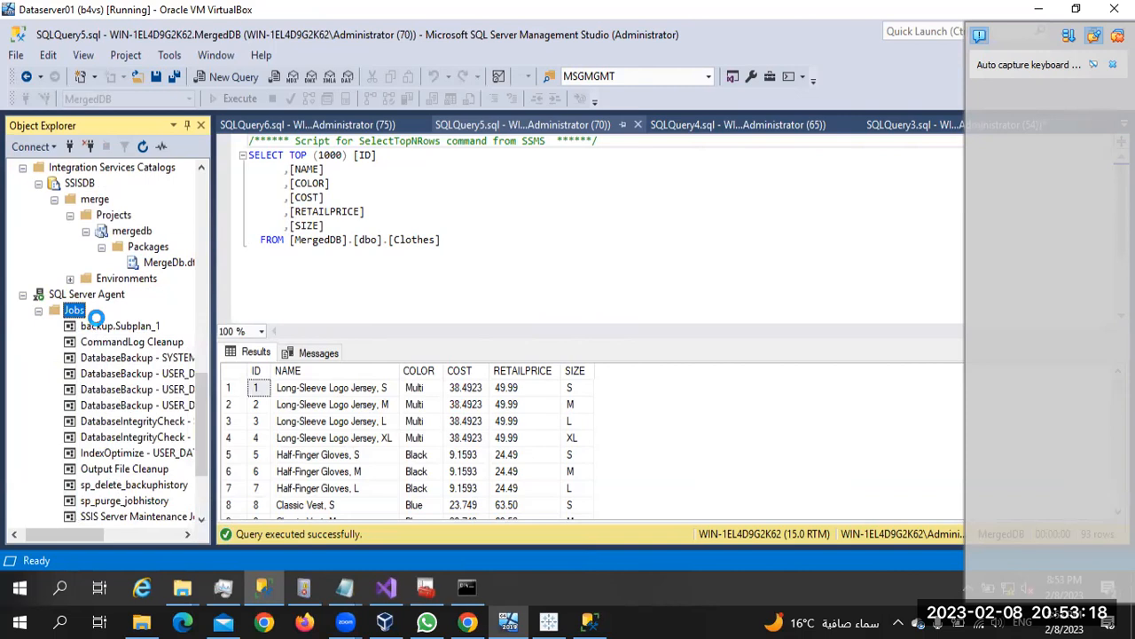
text(merge)
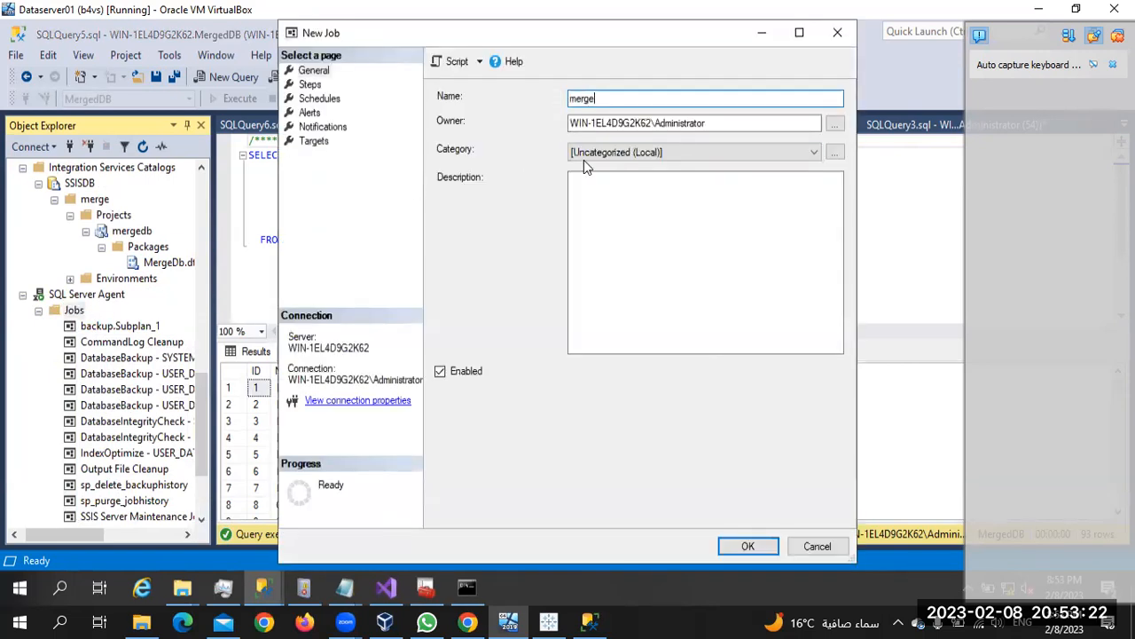
click(313, 85)
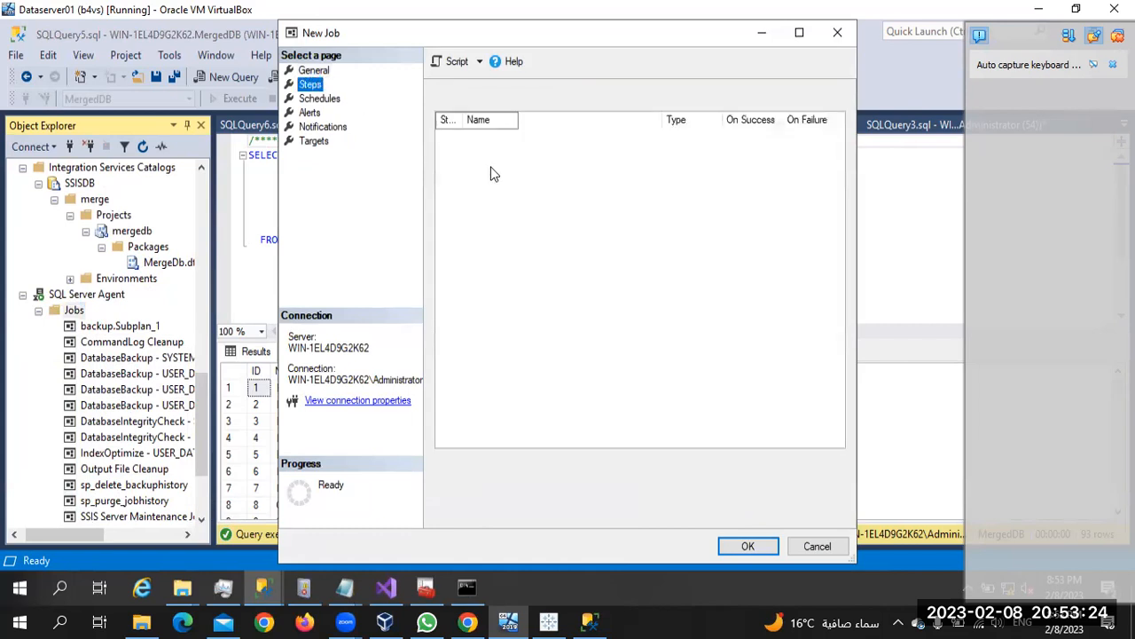
click(484, 509)
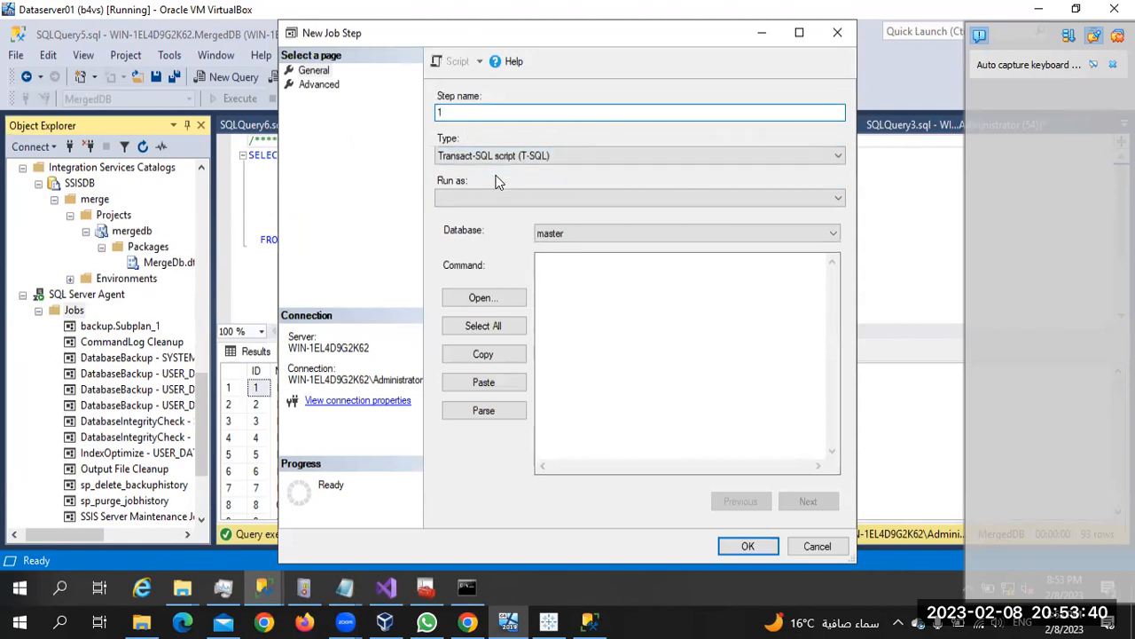
Set step type to SSIS Package, run as SQL Server Agent Service Account, source SSIS Catalog
click(484, 157)
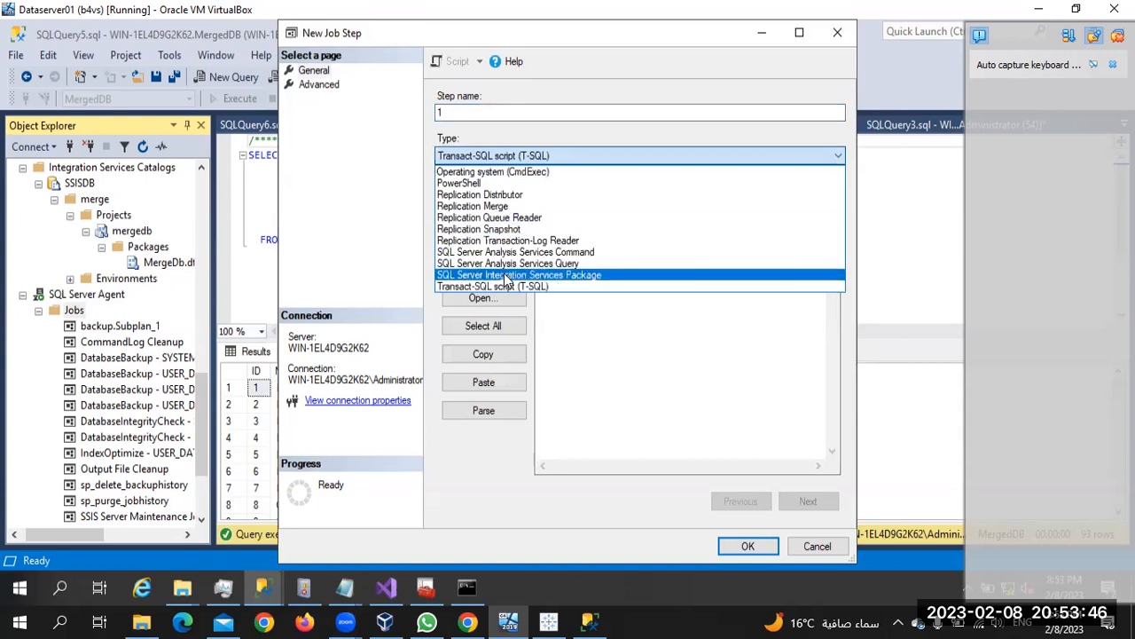
click(505, 276)
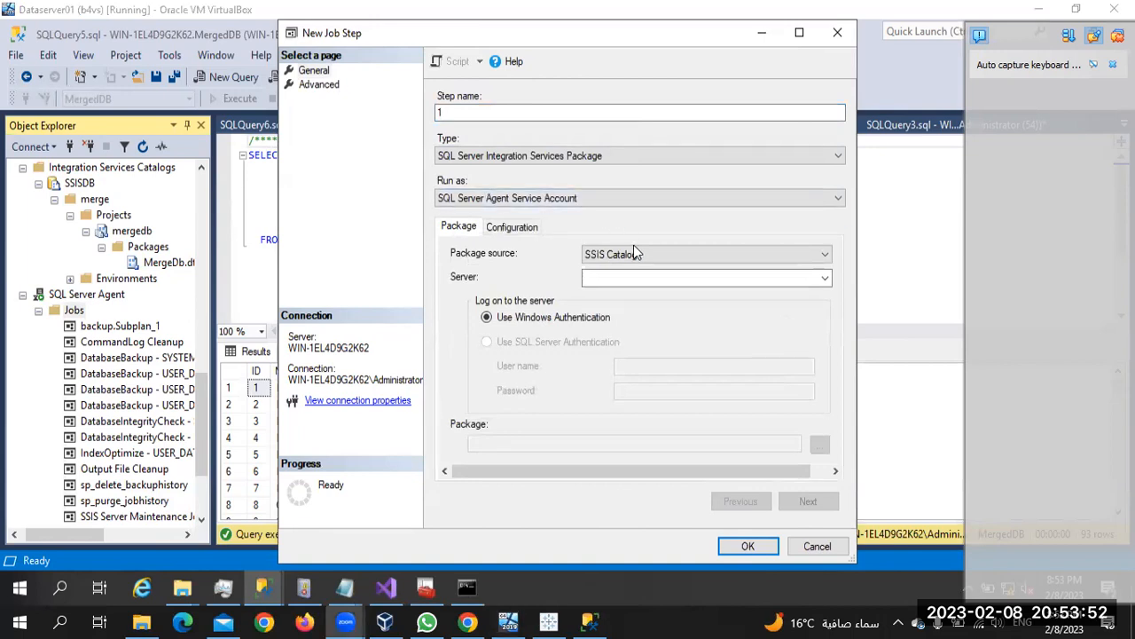
click(601, 201)
click(603, 212)
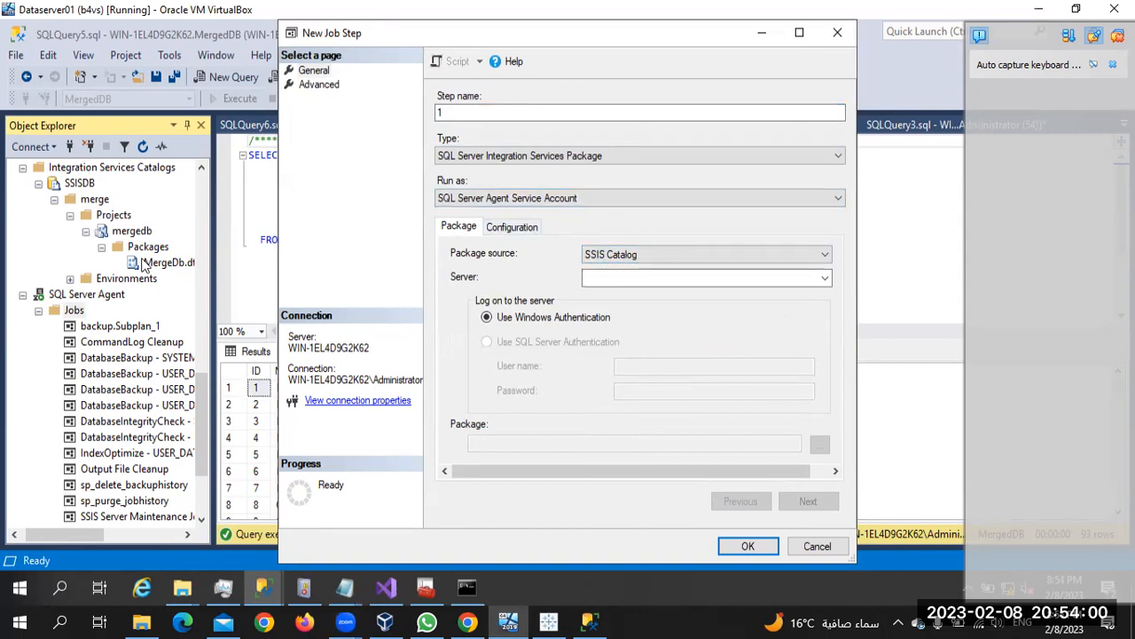
click(661, 258)
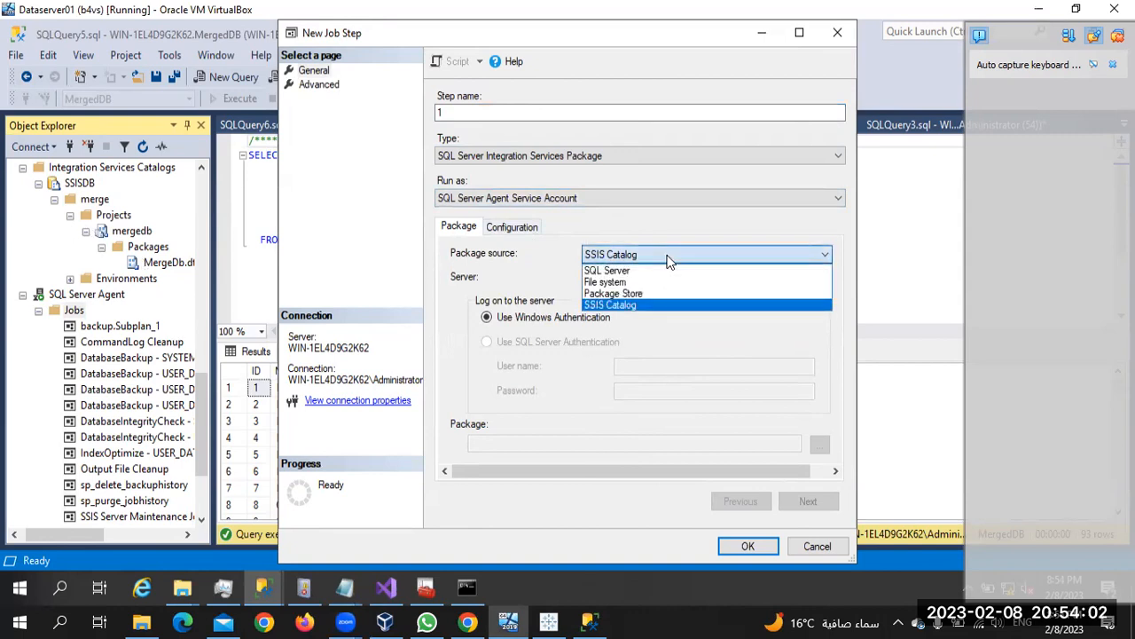
click(625, 282)
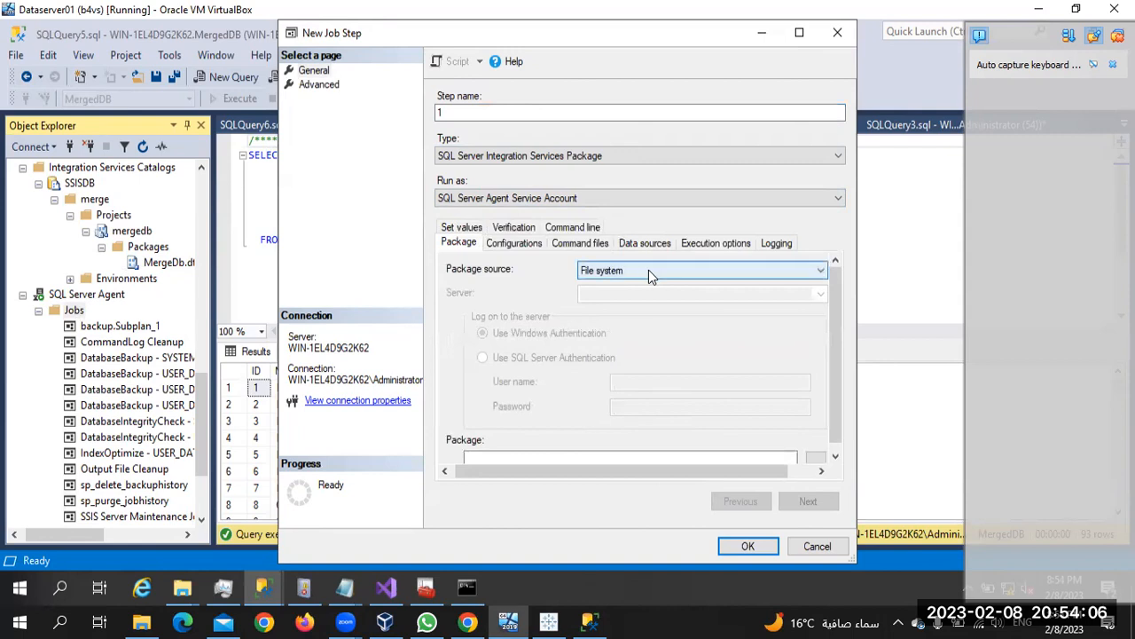
click(646, 272)
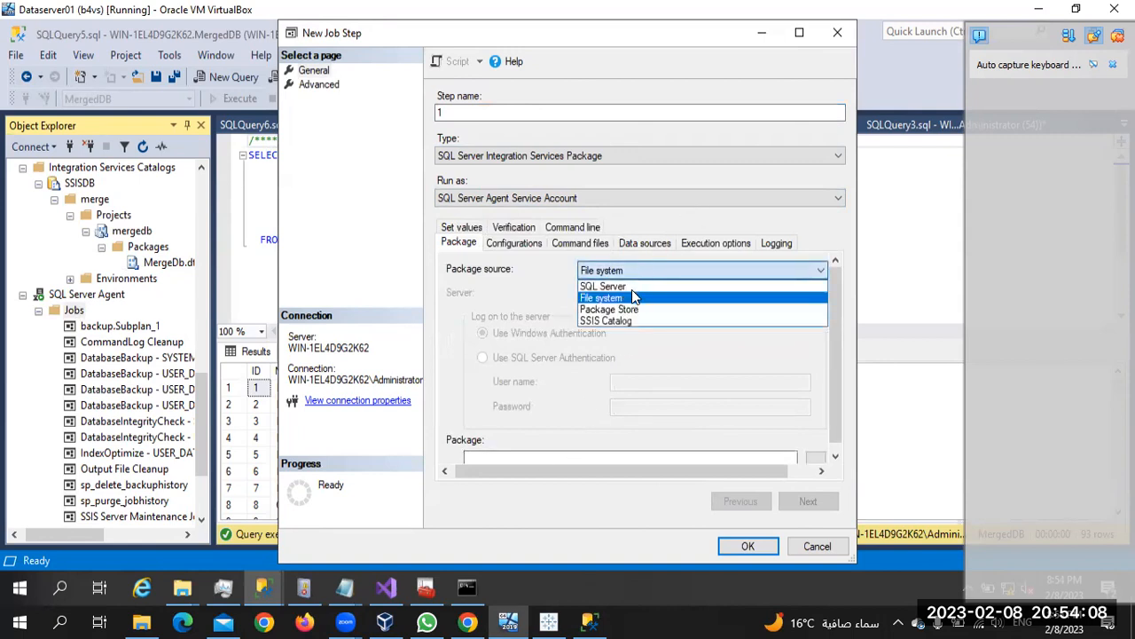
click(619, 324)
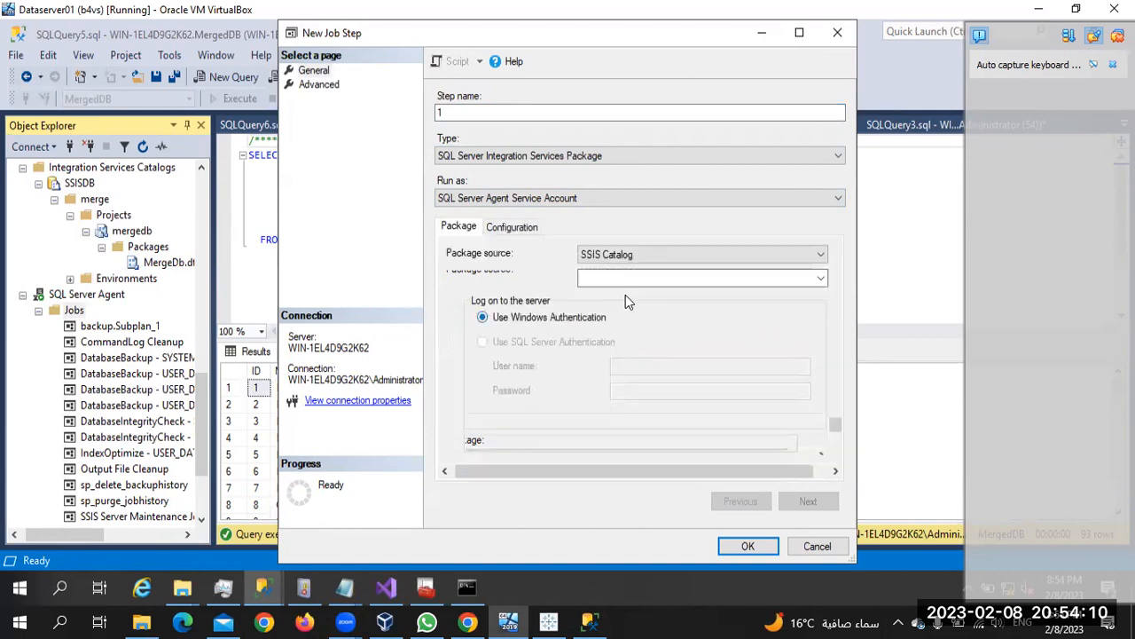
click(793, 277)
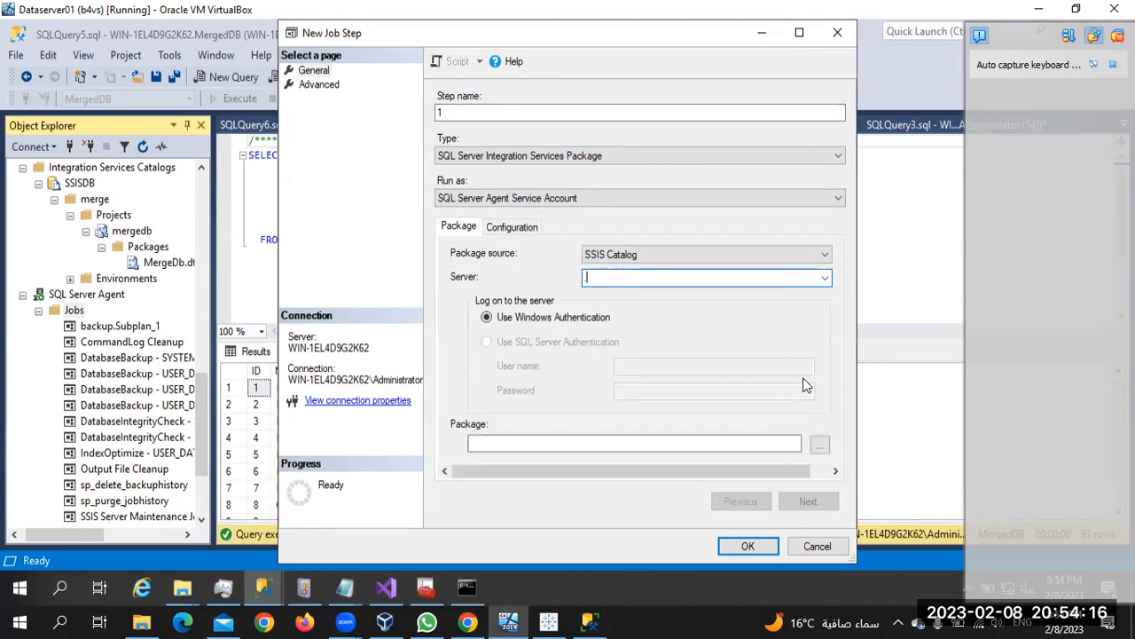
Browse SSISDB > merge > mergedb and choose MergeDb.dtsx as the step's package
click(819, 444)
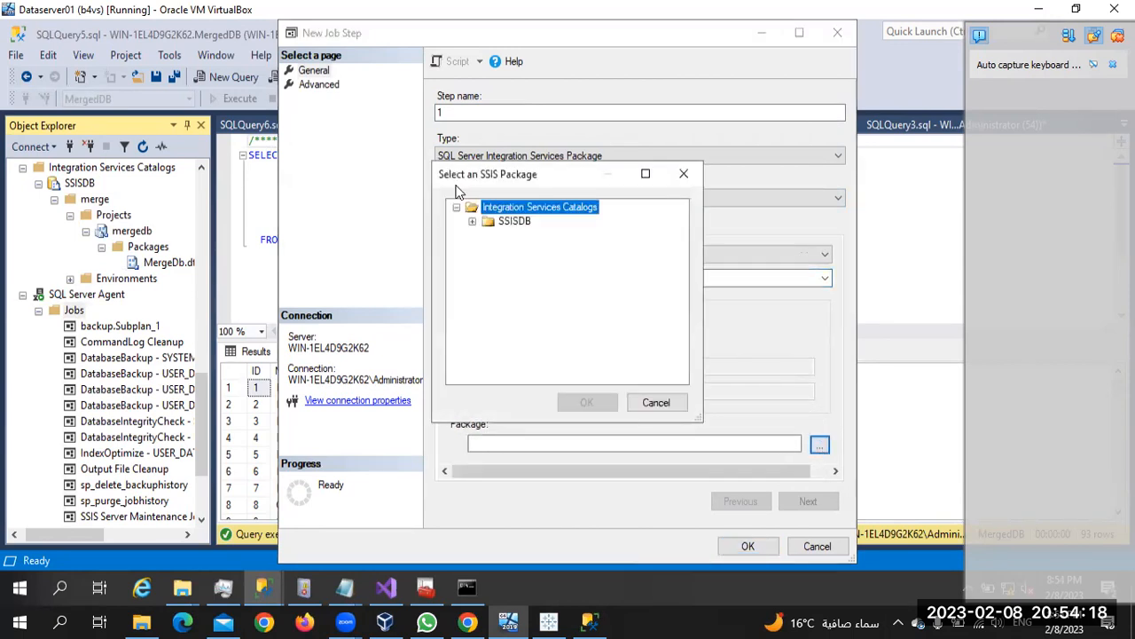
click(473, 222)
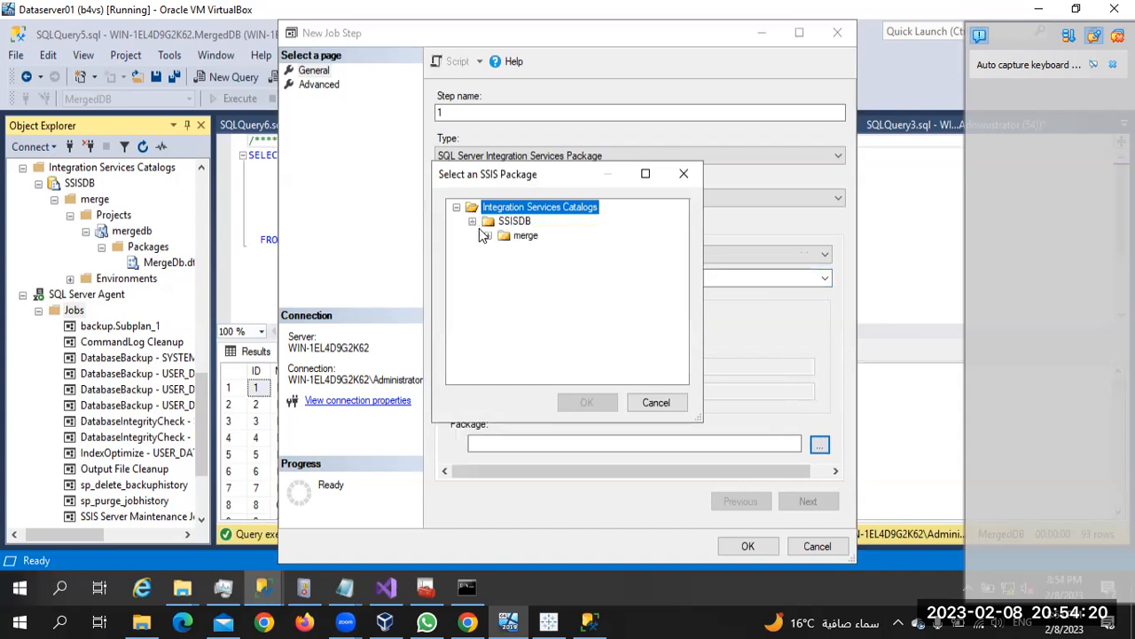
click(488, 236)
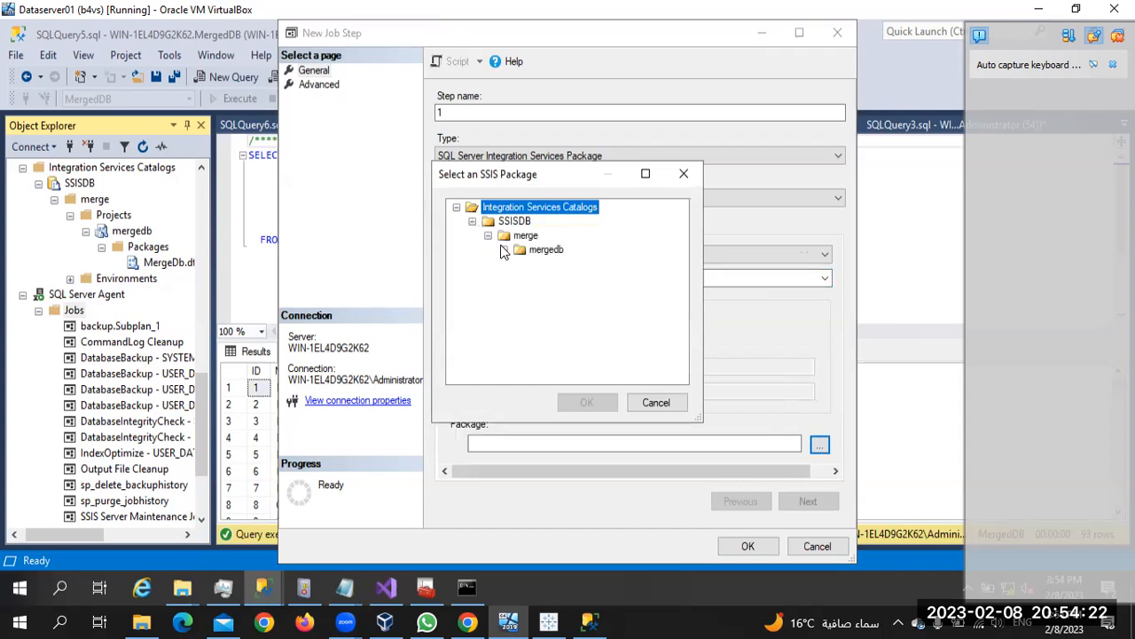
click(503, 249)
click(573, 264)
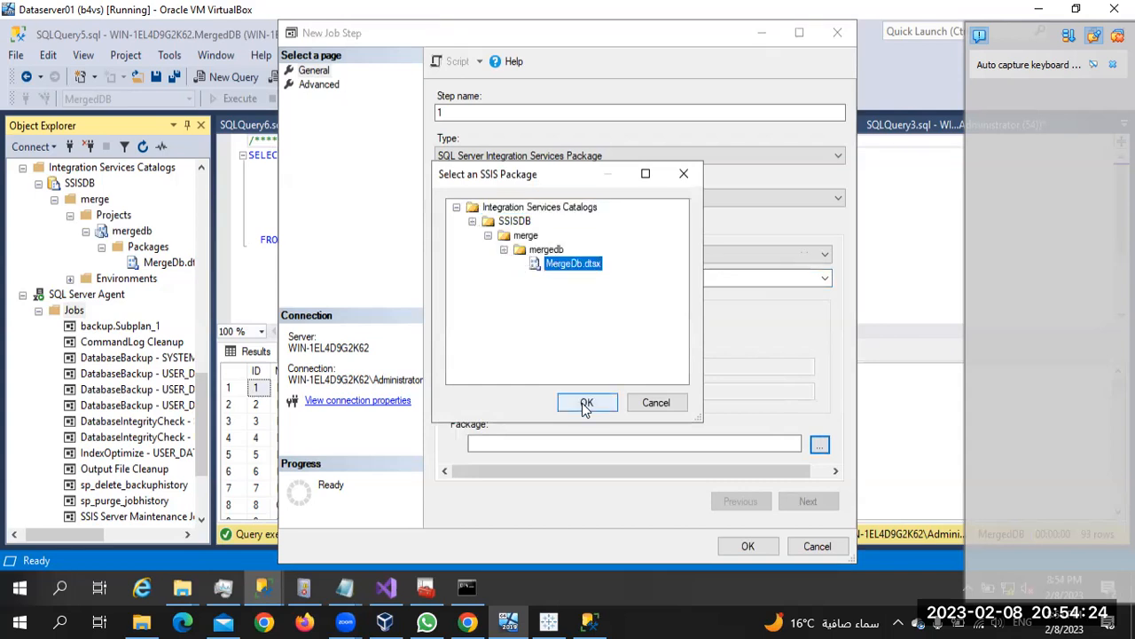
click(585, 403)
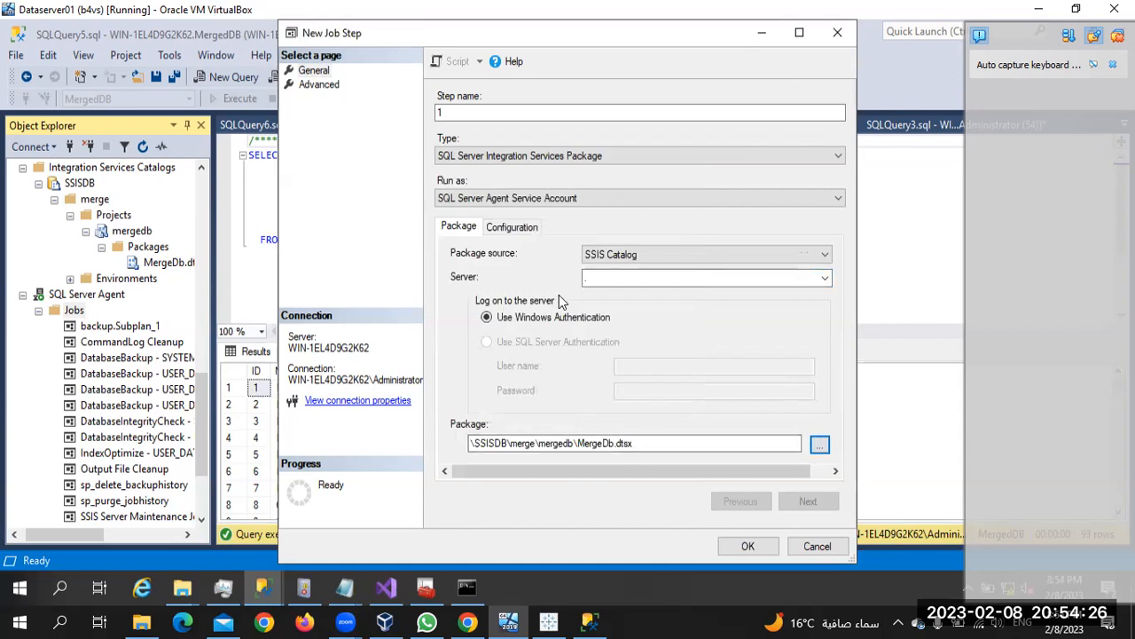
Review the Configuration tab's Connection Managers, Advanced and Parameters settings
click(511, 229)
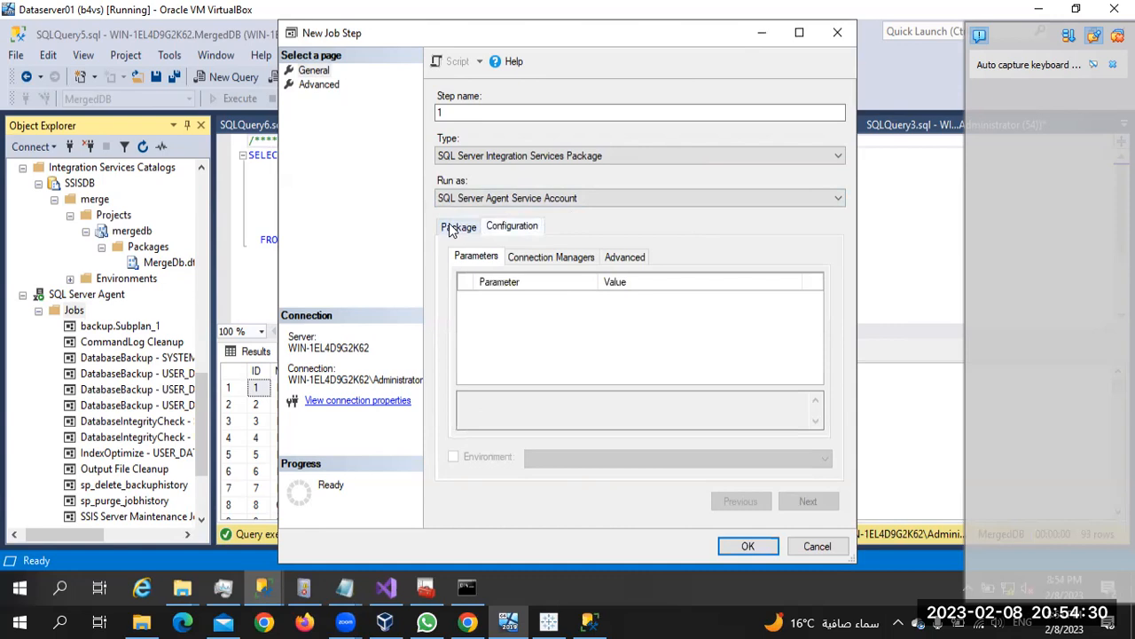
click(529, 256)
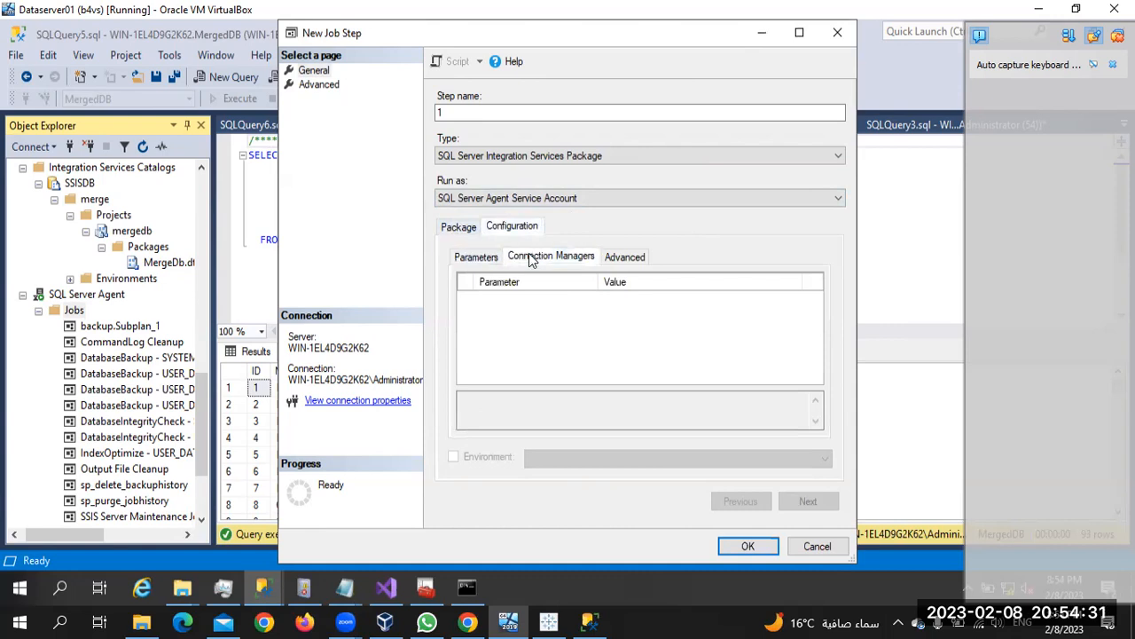
click(625, 259)
click(477, 262)
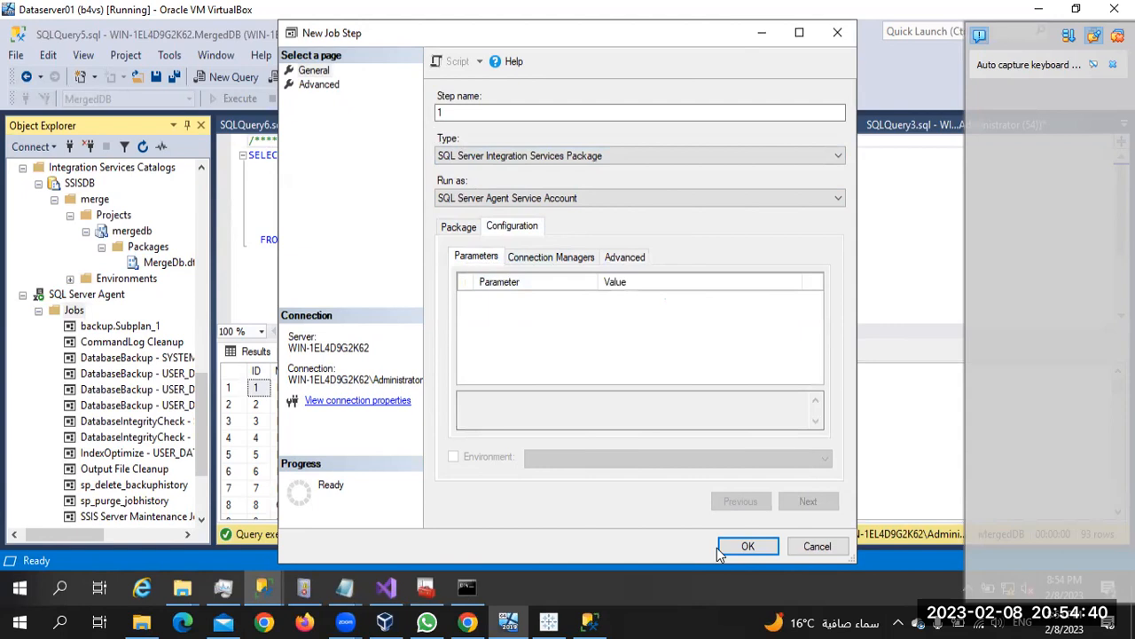
Set the step's On success action to 'Quit the job reporting success' and save the step
click(320, 84)
click(550, 116)
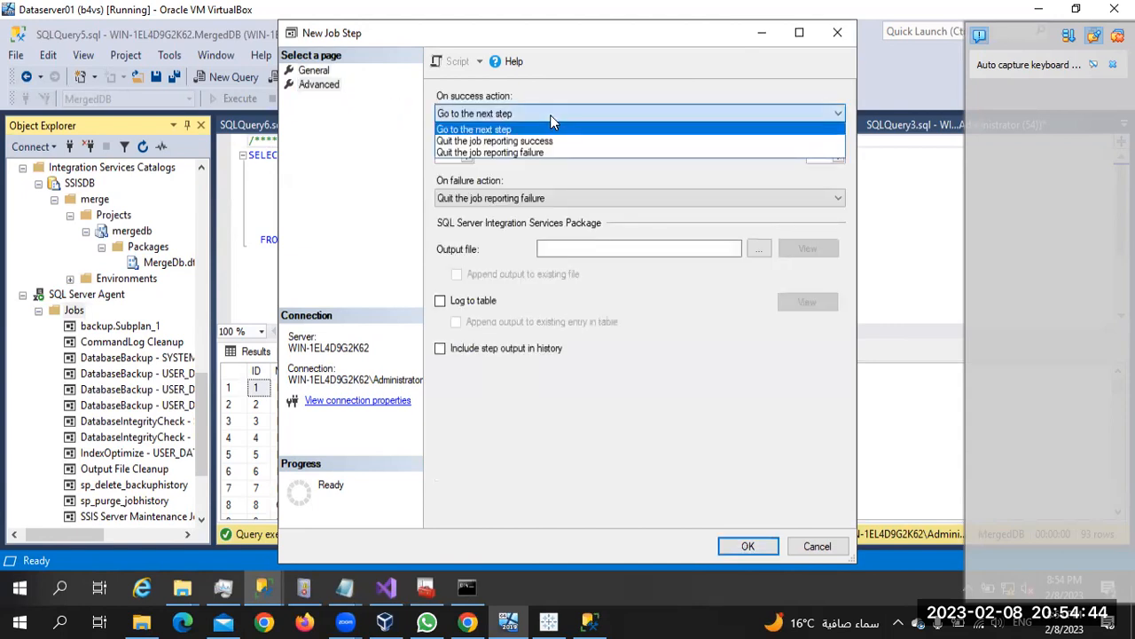
click(514, 141)
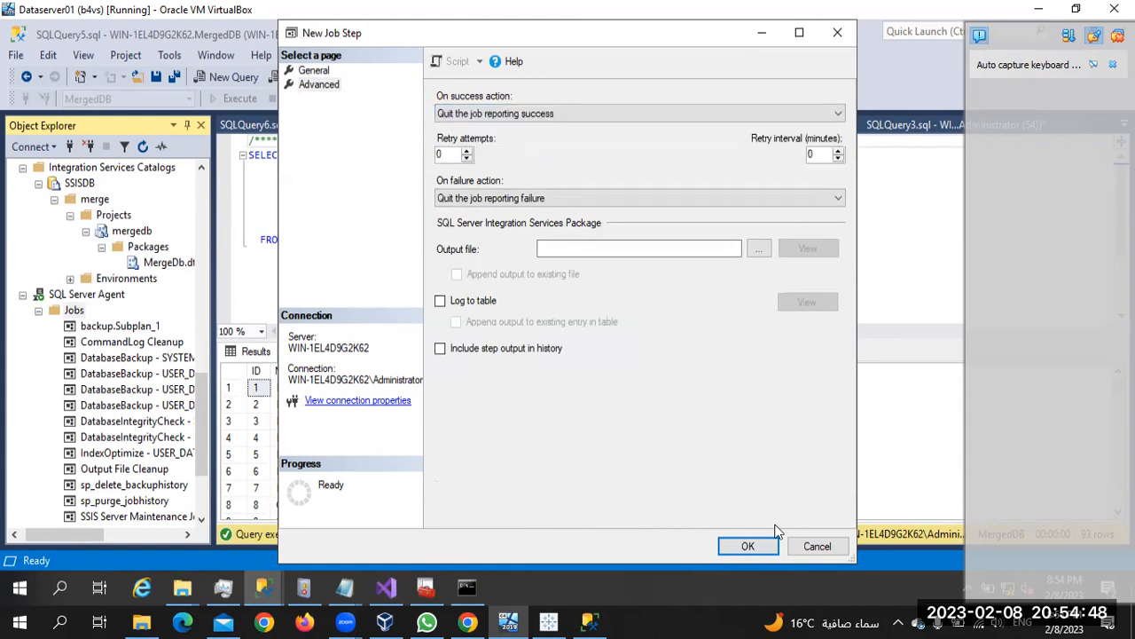
click(749, 547)
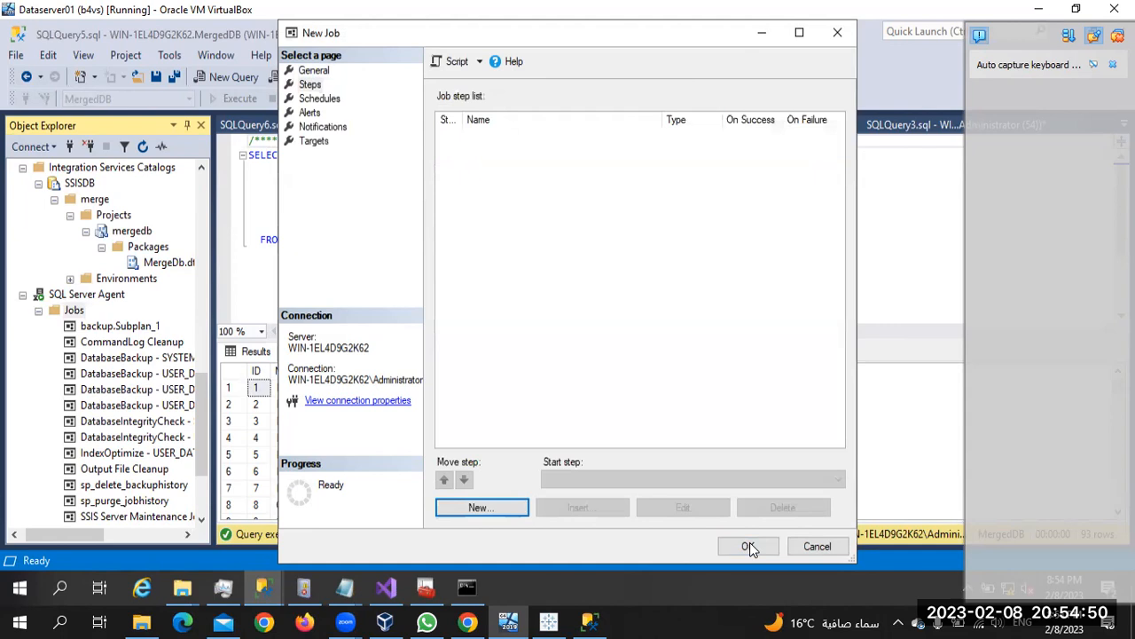
Check the job's Schedules and Steps pages, then confirm creation of the new job
click(321, 99)
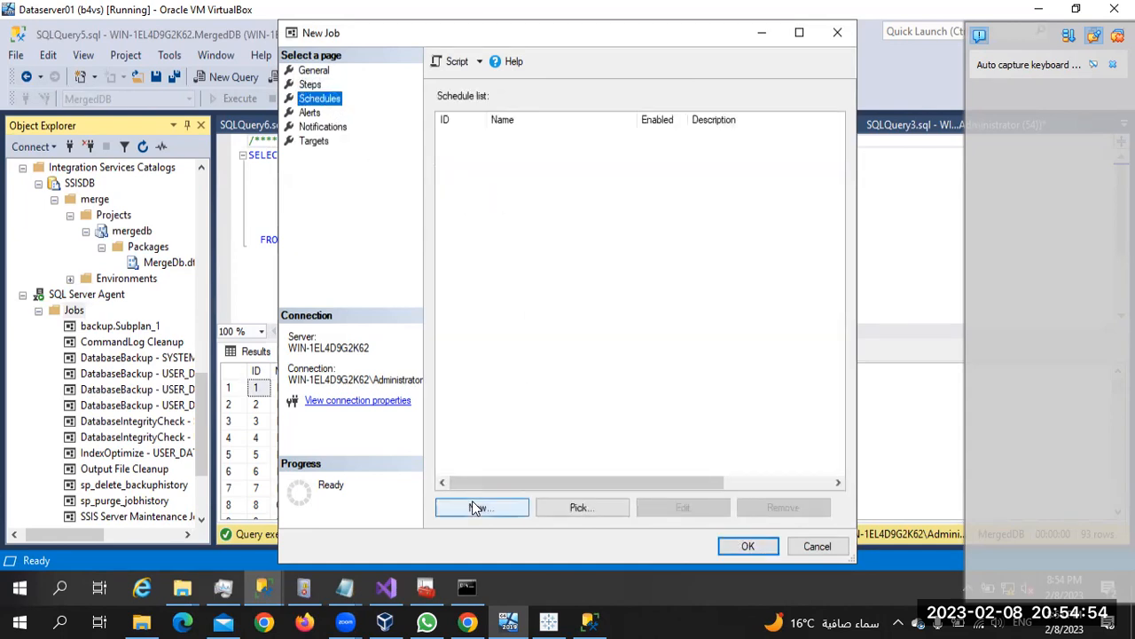
click(310, 84)
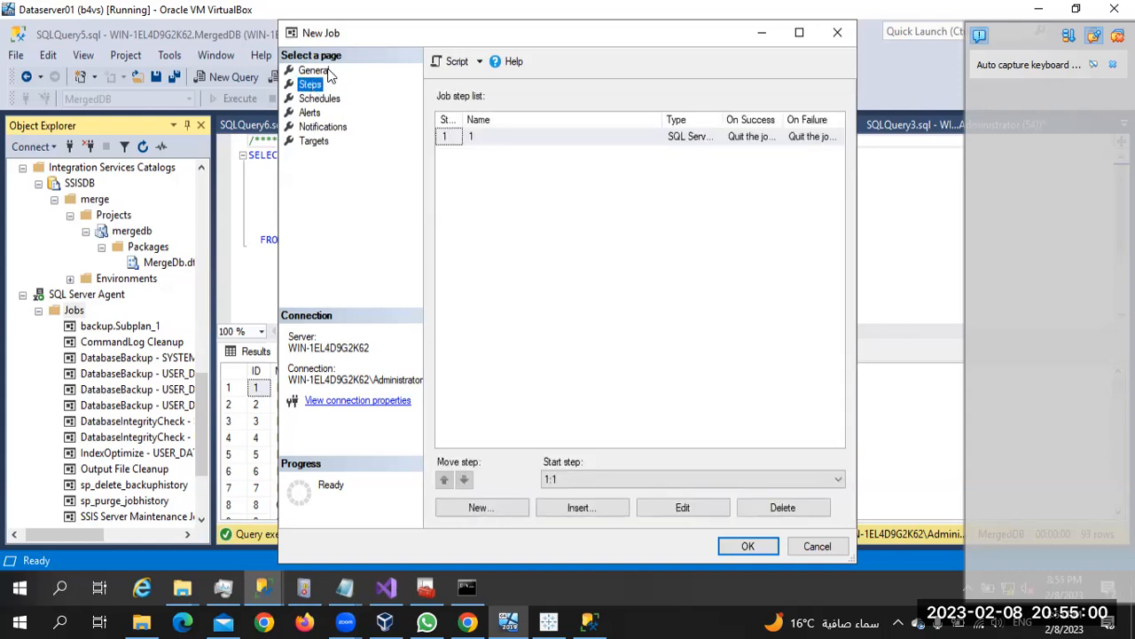
click(740, 546)
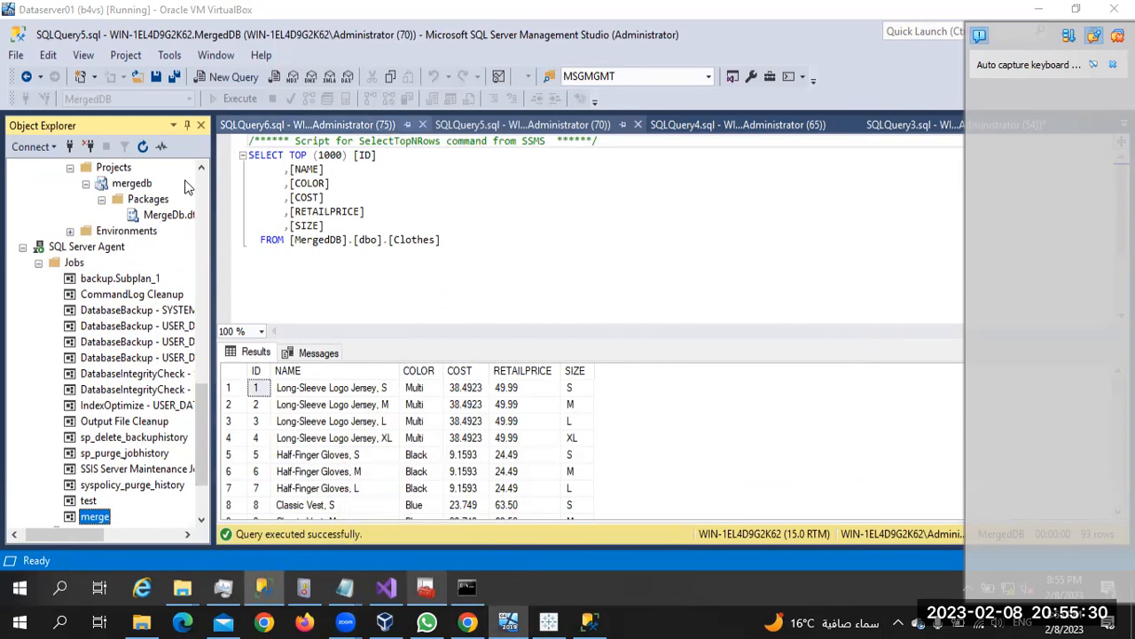
Scroll the Object Explorer to find the new merge job under SQL Server Agent Jobs
scroll(89, 337, up, 4)
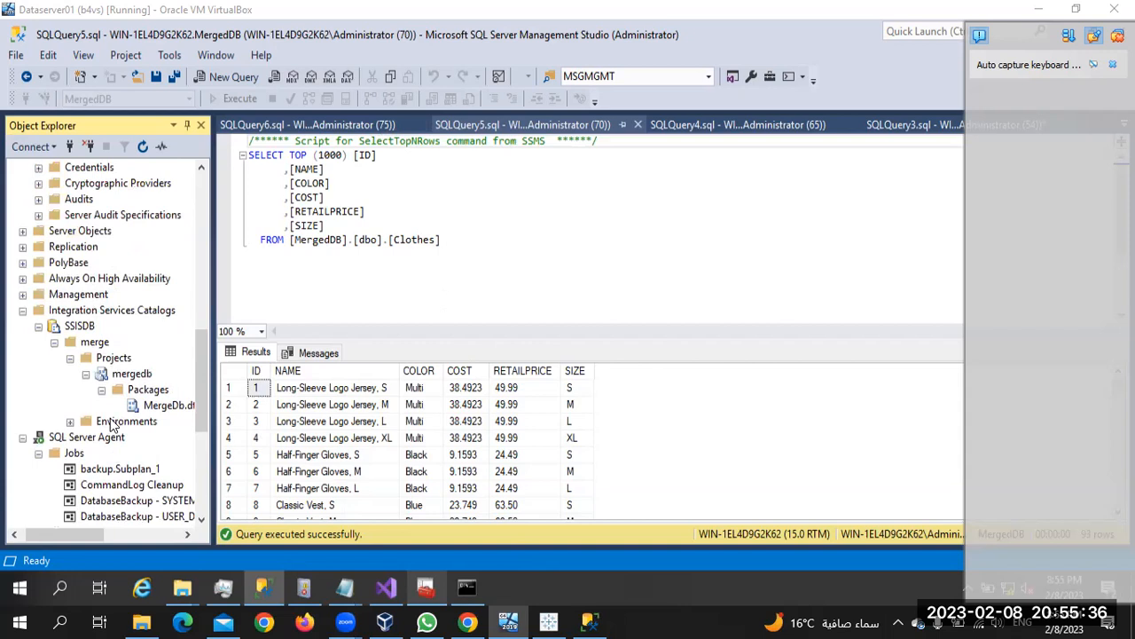
Launch a second Tableau 2022.4 window from the taskbar jump list and switch to it
right_click(550, 621)
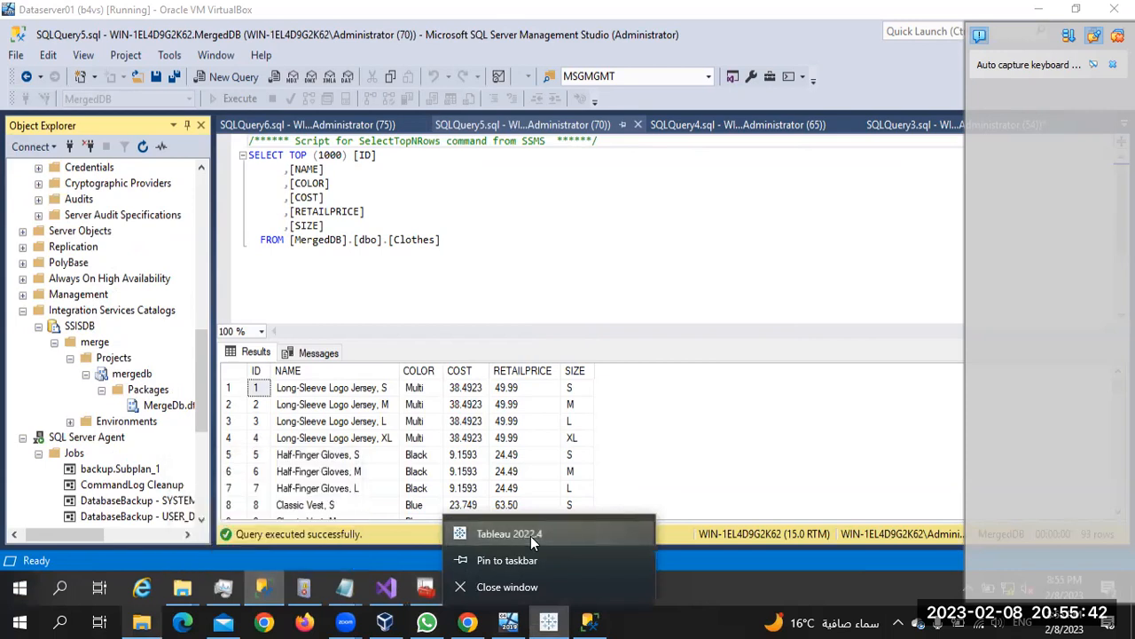
click(506, 532)
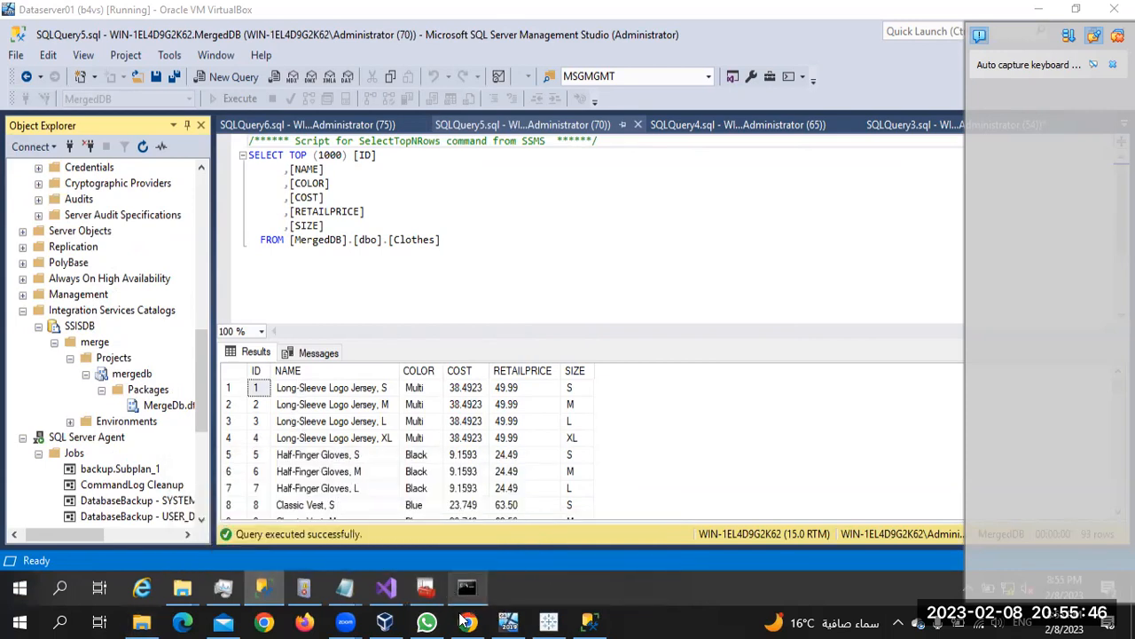
mouse_move(507, 615)
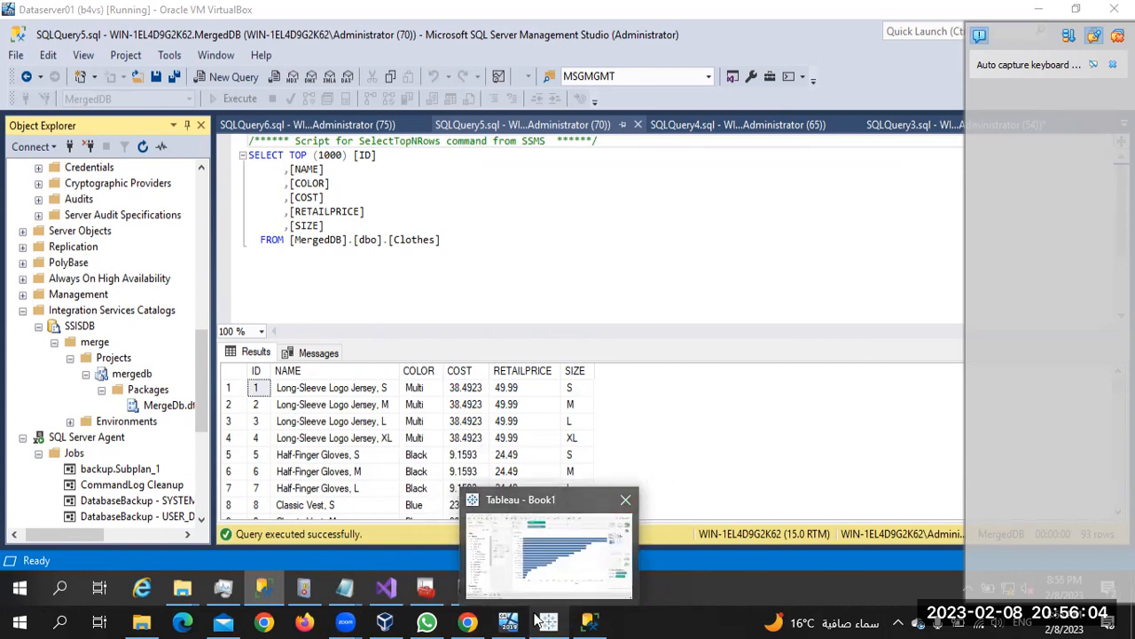
click(594, 595)
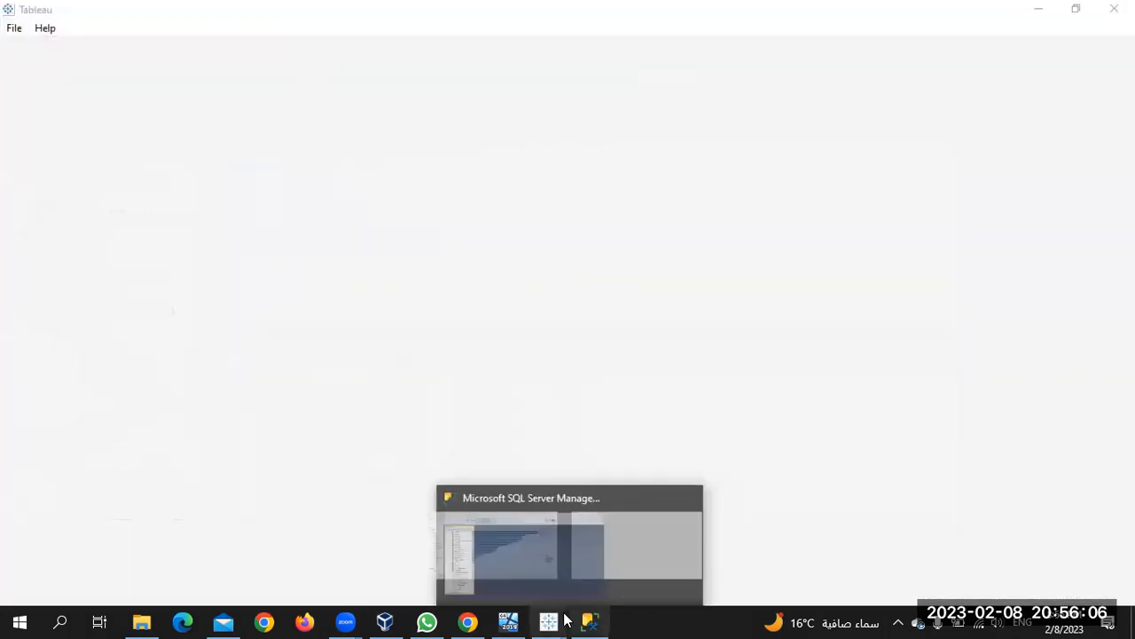
mouse_move(549, 621)
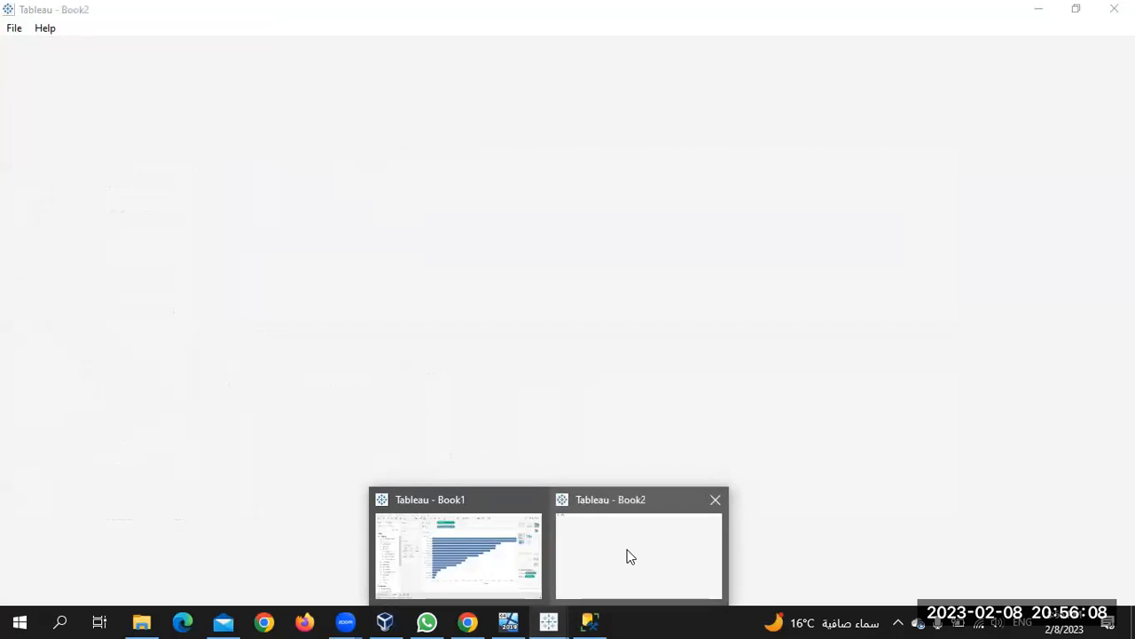
Open the full To a Server connector list in Book2 and choose Microsoft SQL Server
click(628, 556)
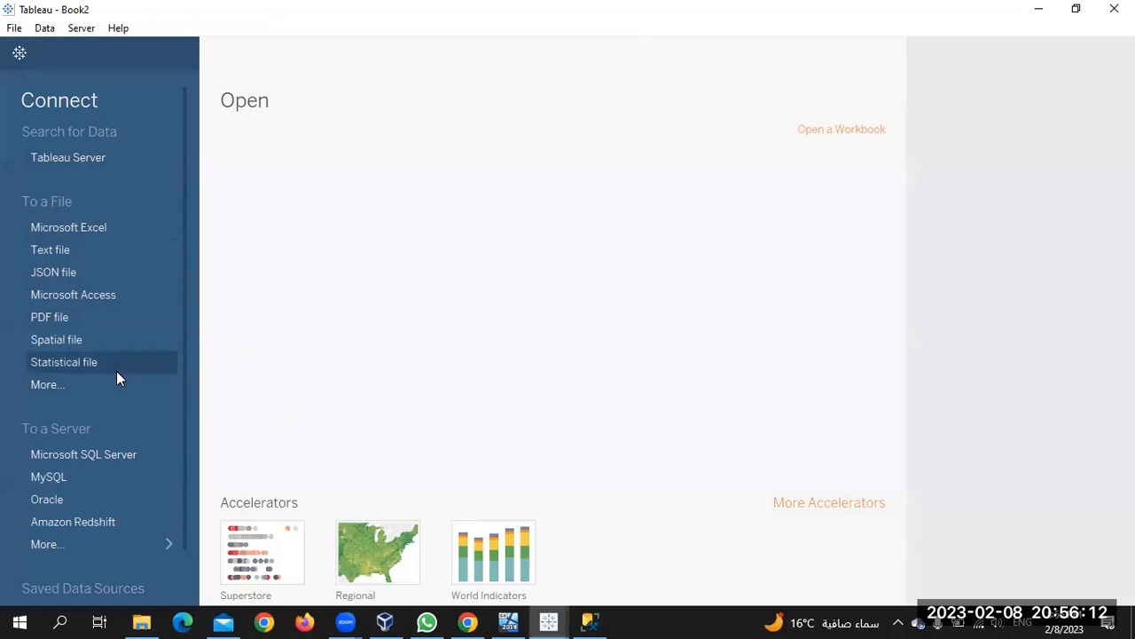
scroll(142, 358, down, 1)
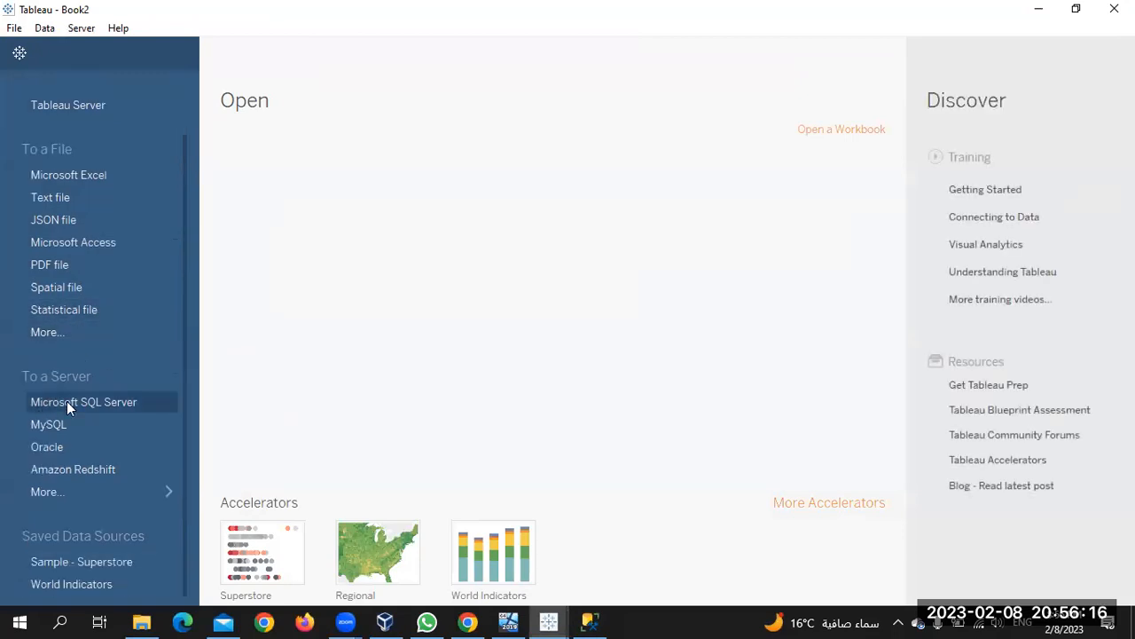
click(103, 492)
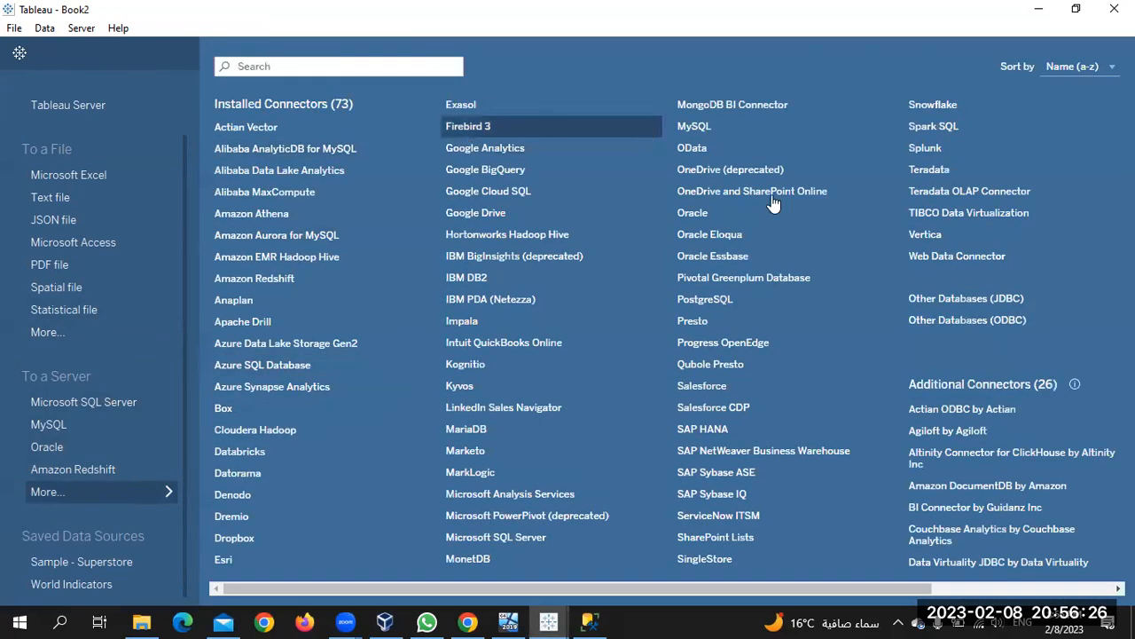
scroll(672, 449, right, 3)
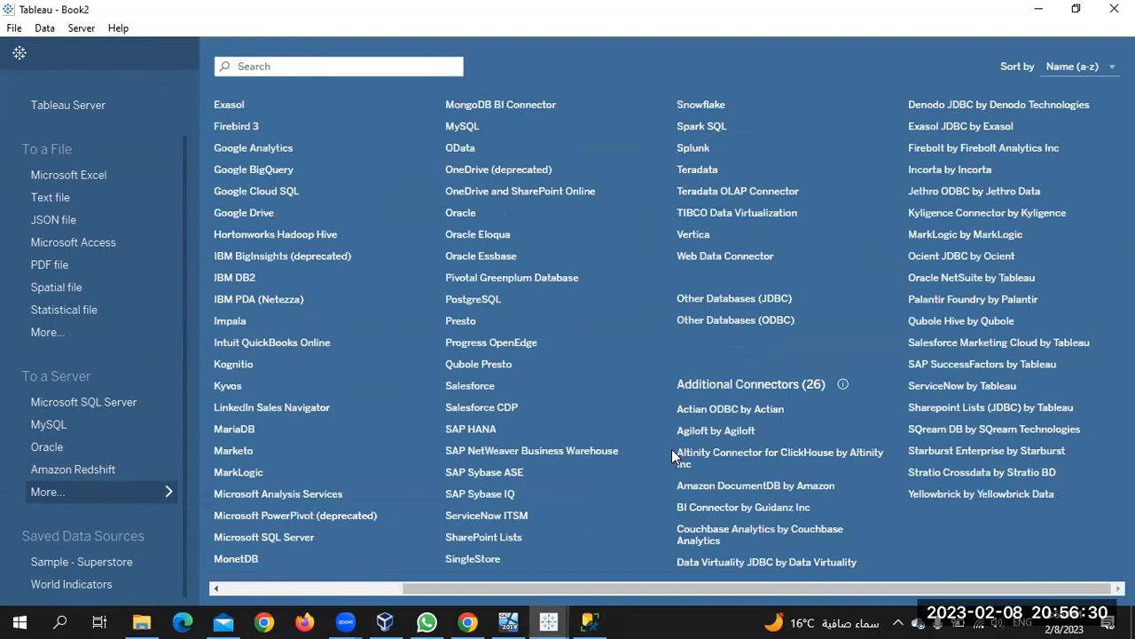
scroll(671, 449, left, 3)
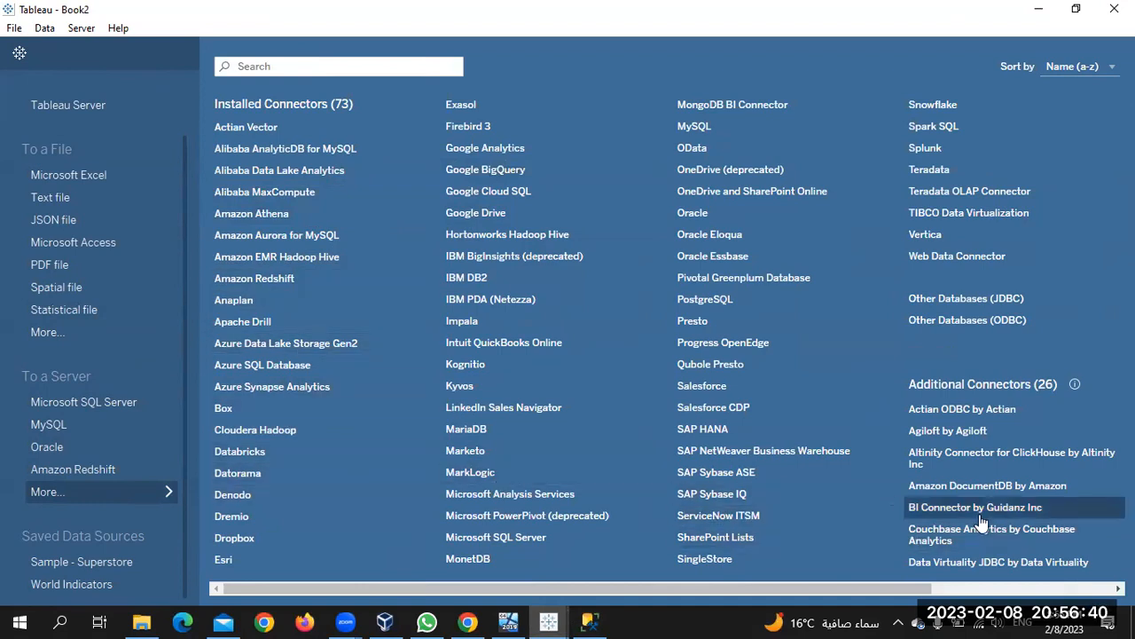
scroll(982, 523, right, 2)
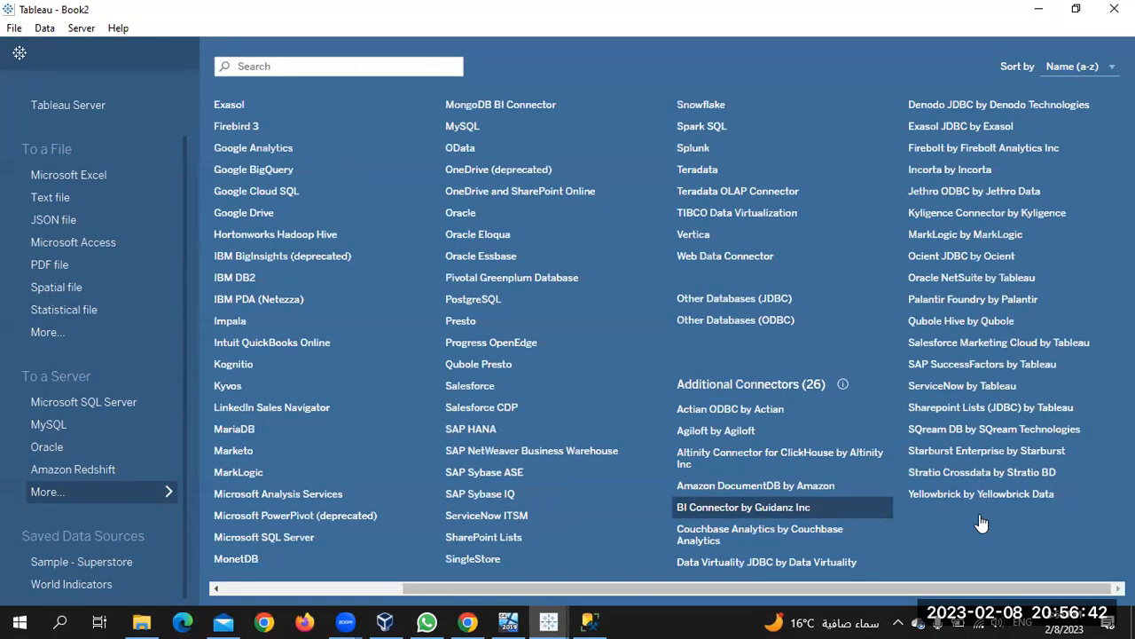
click(116, 405)
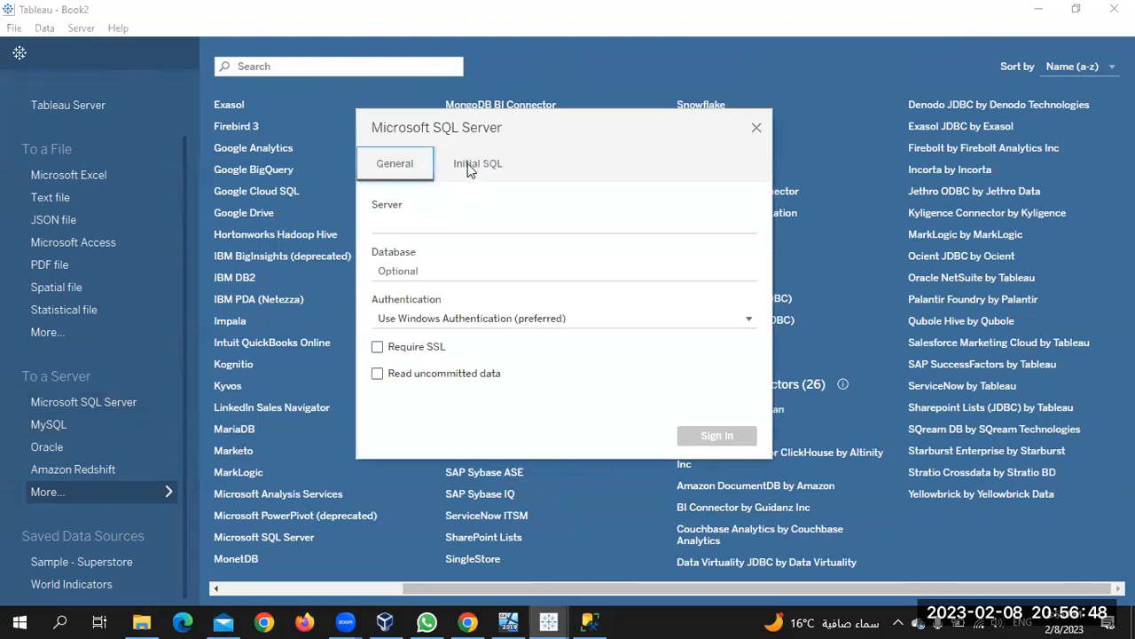
Enter server 192.168.56.101,14433 and database supersales in the SQL Server connection form
click(425, 222)
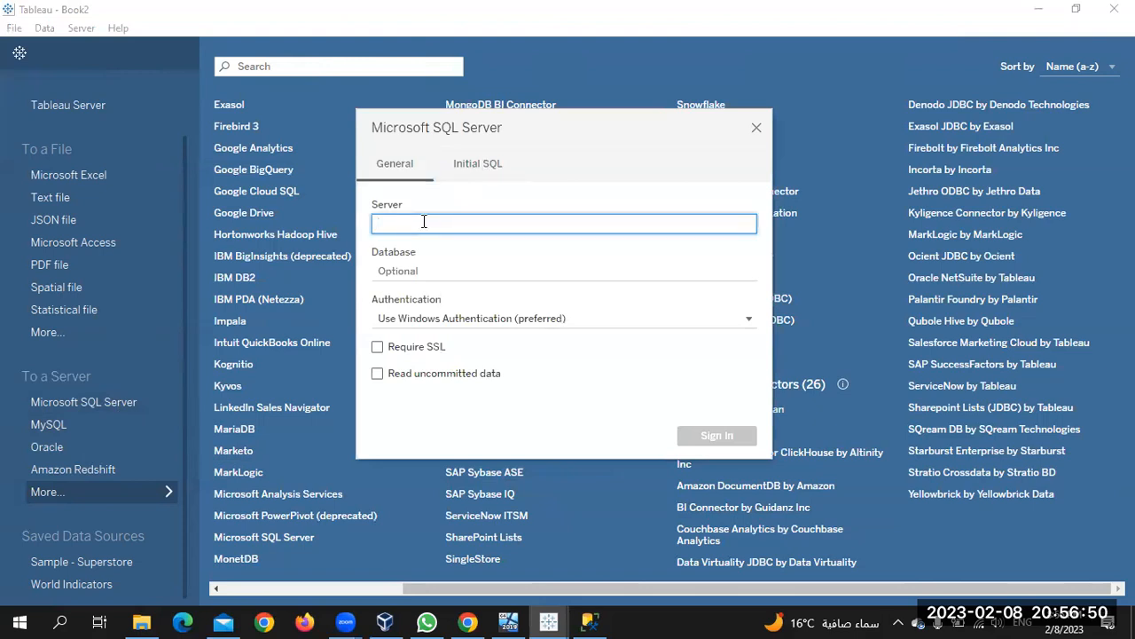
text(192)
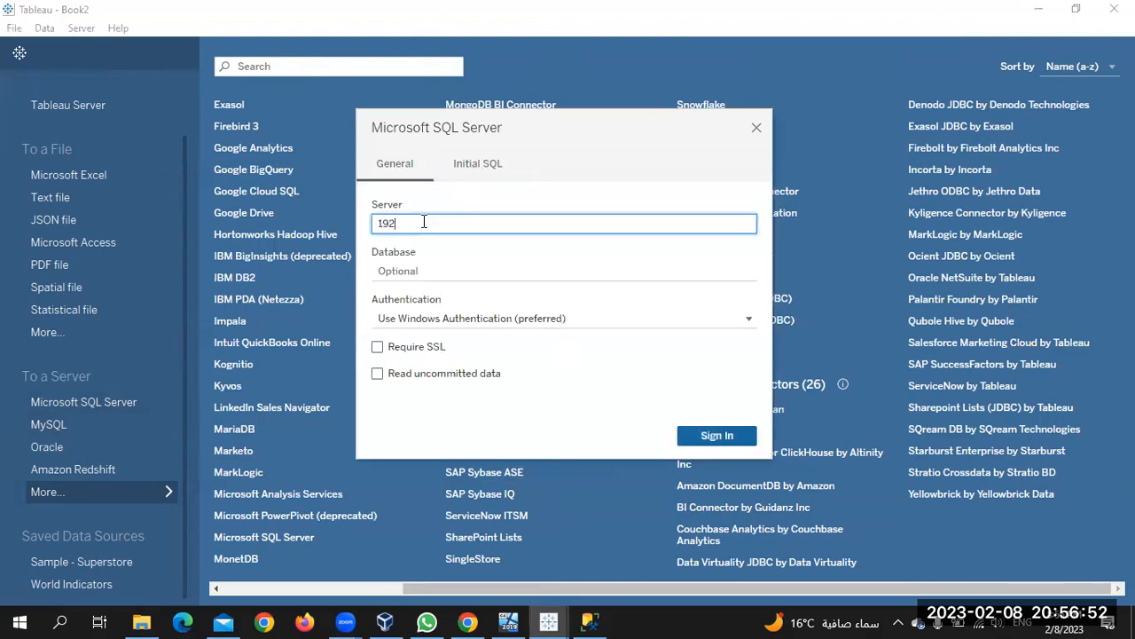
text(.168.56.101,14433)
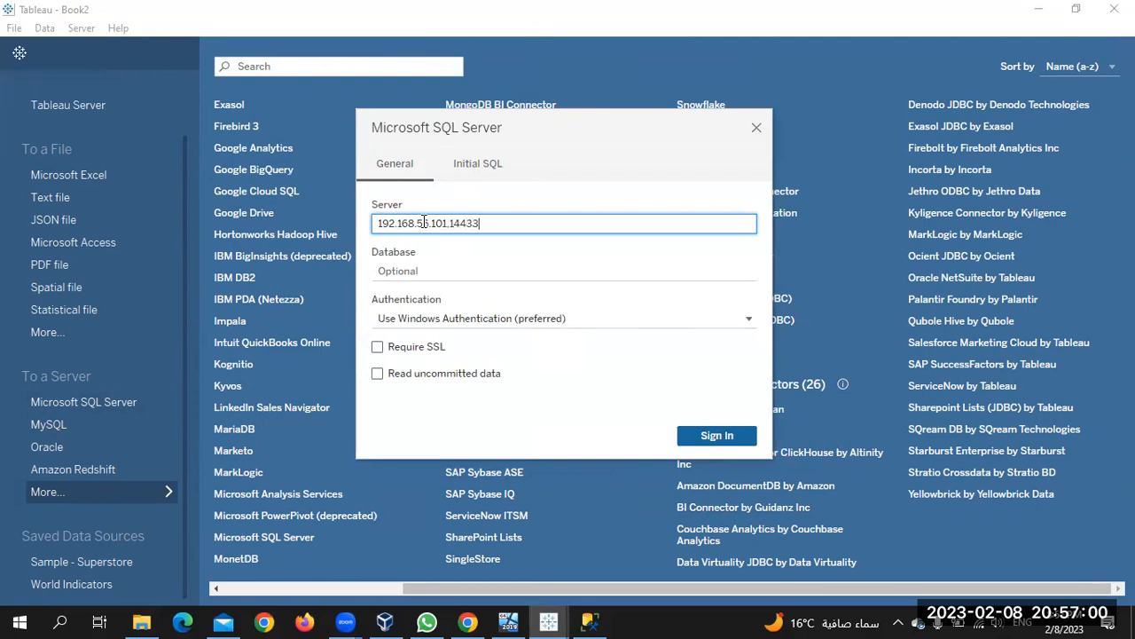
click(453, 274)
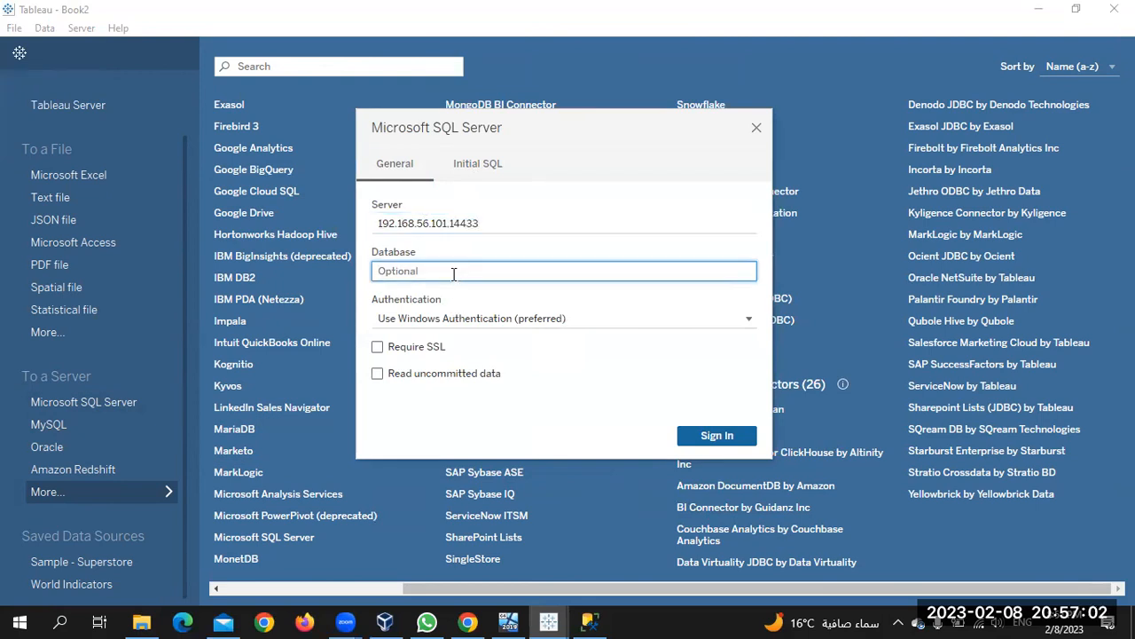
click(589, 621)
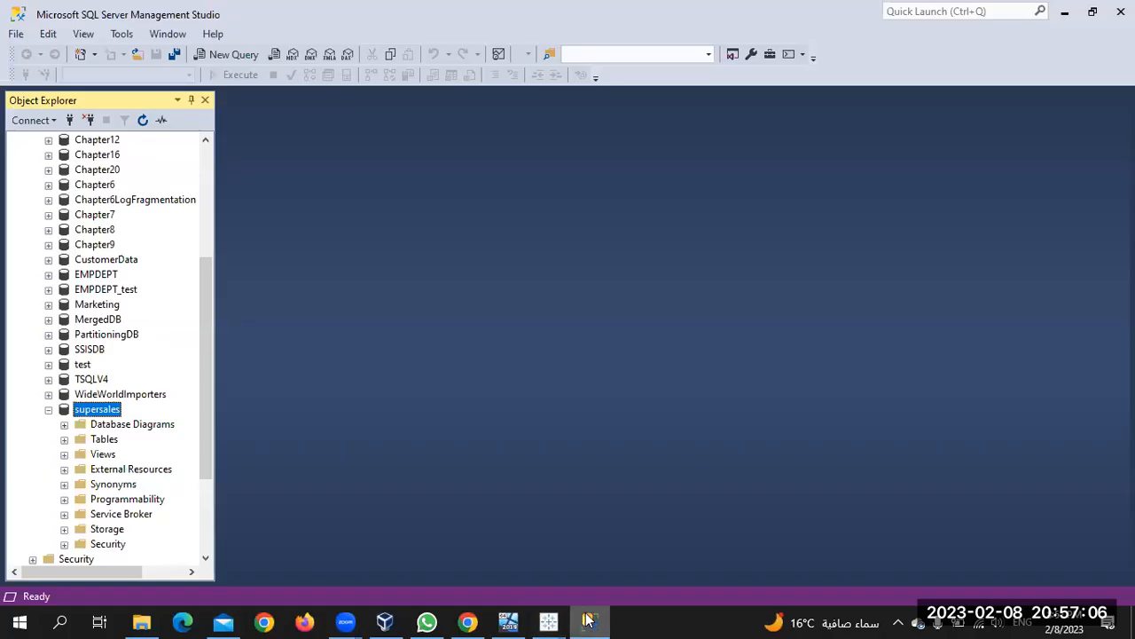
click(589, 621)
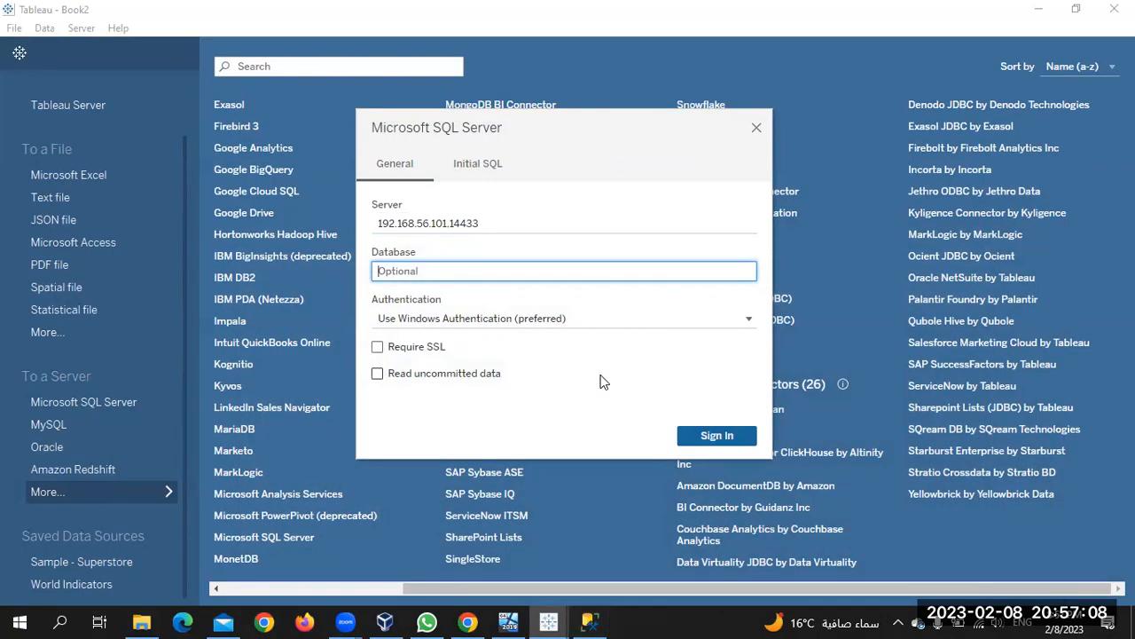
text(supersales)
Switch authentication to a specific username and password, enter the credentials, and sign in
click(641, 331)
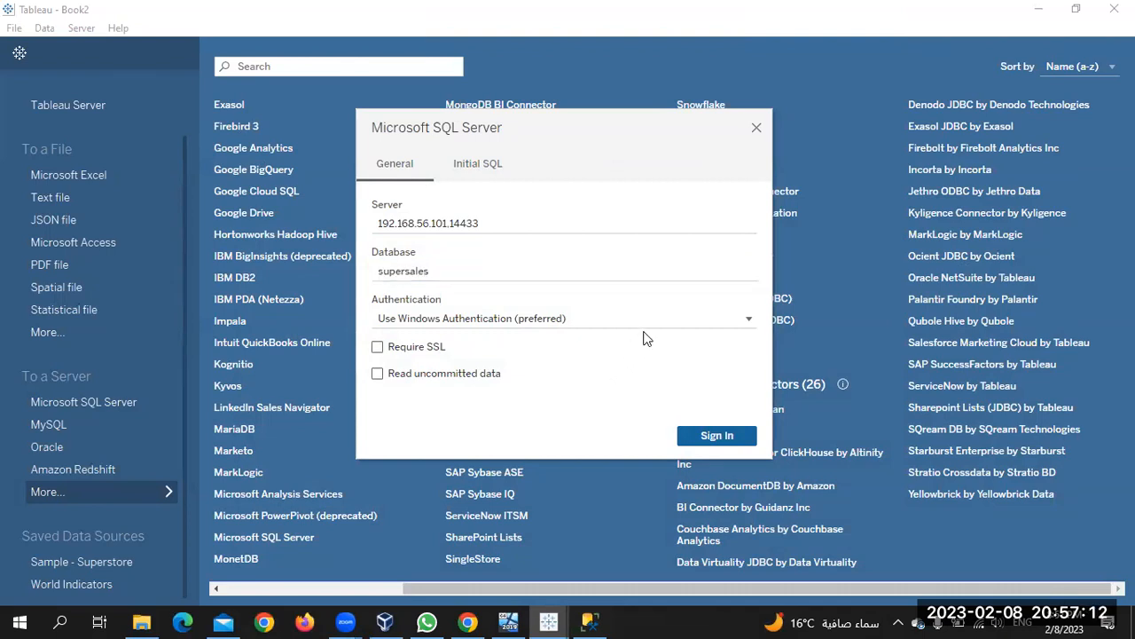
click(658, 326)
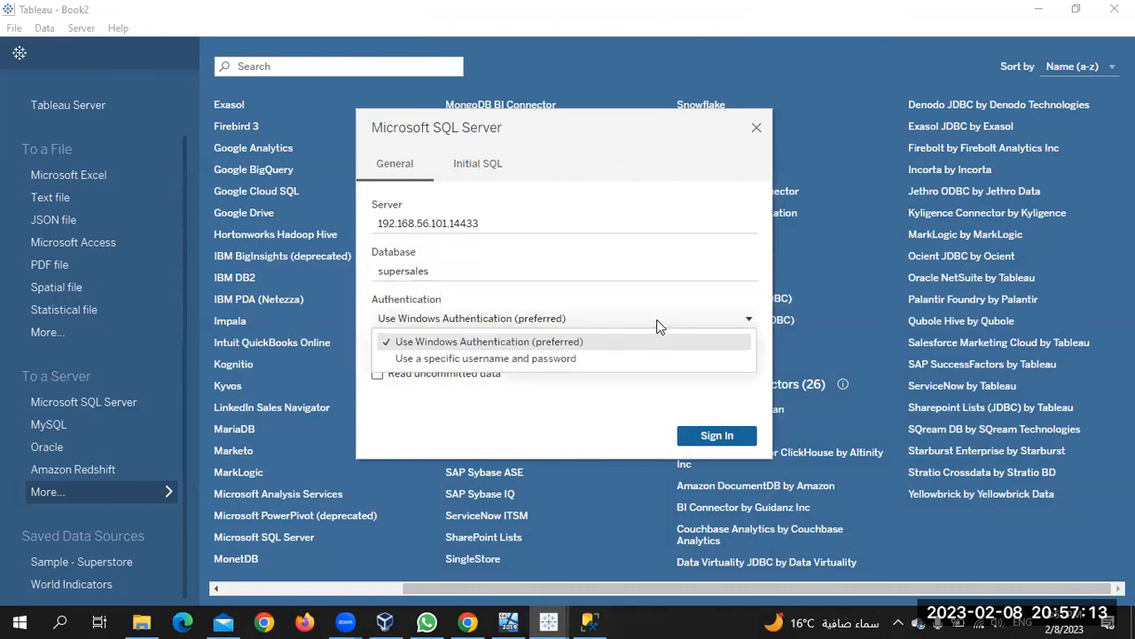
click(597, 359)
click(565, 371)
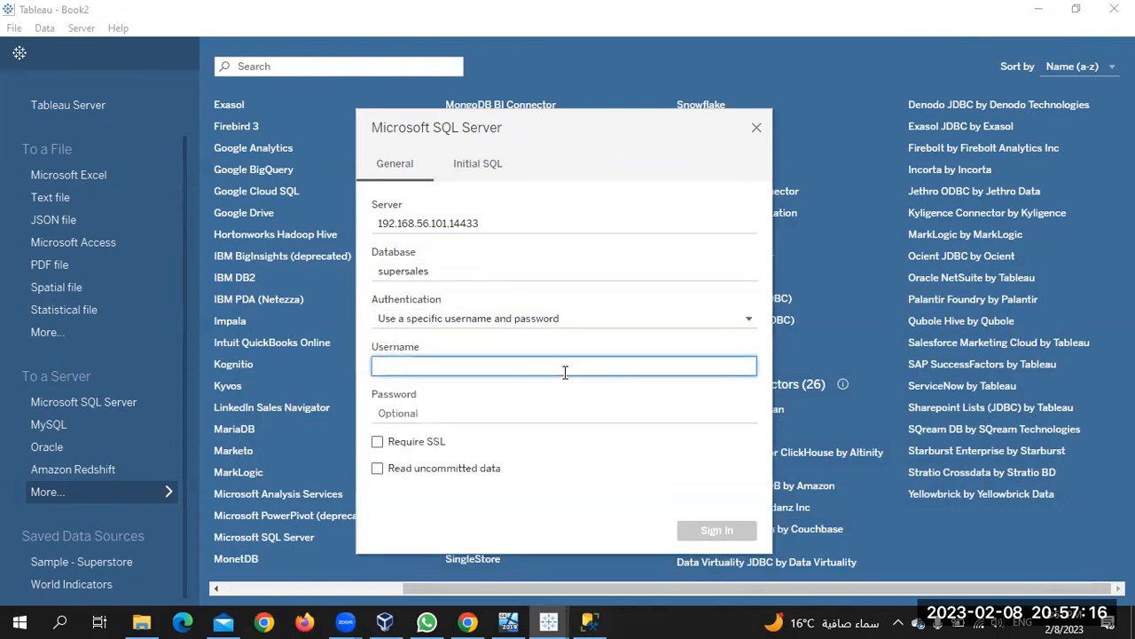
text(test)
key(Tab)
text(test)
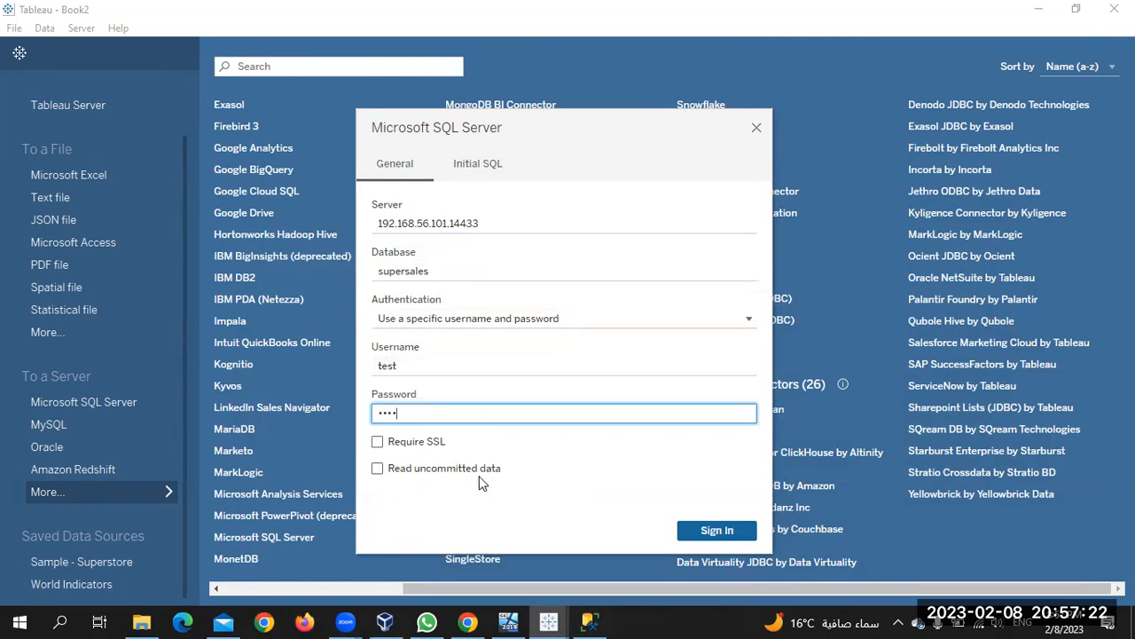
click(720, 531)
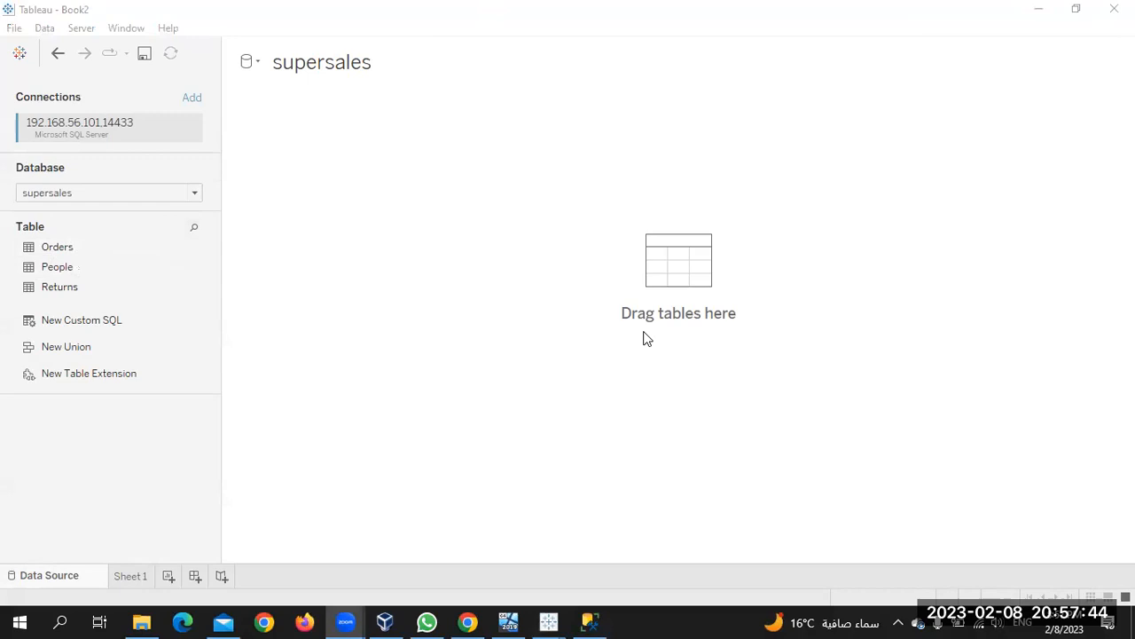
Select the supersales Orders table as the data source, then pick a command from the File menu
click(82, 248)
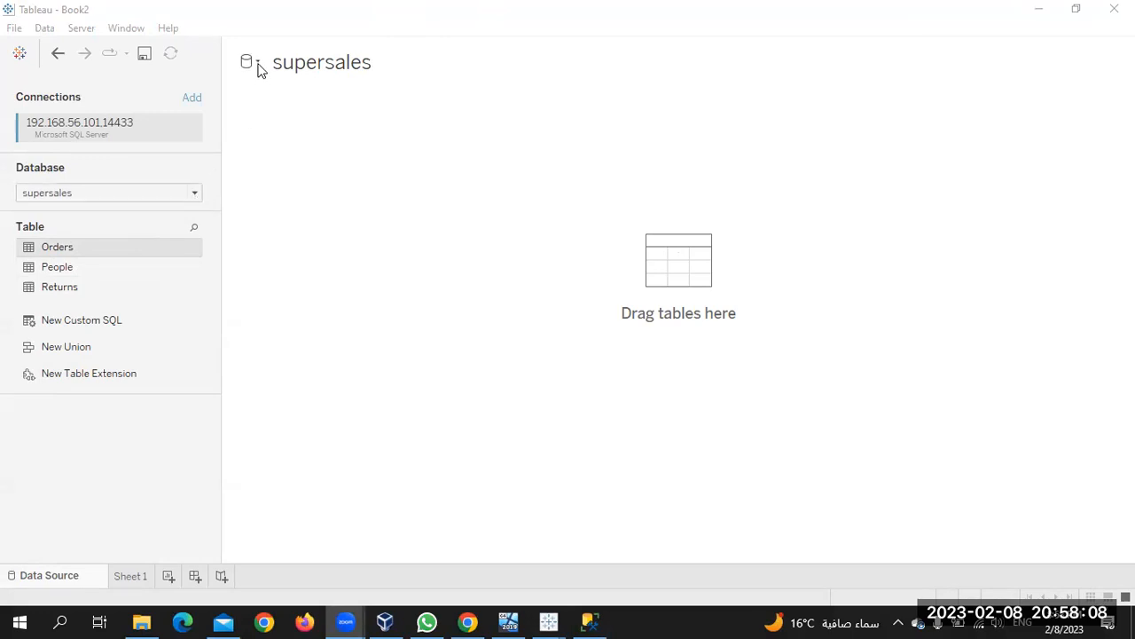
click(13, 36)
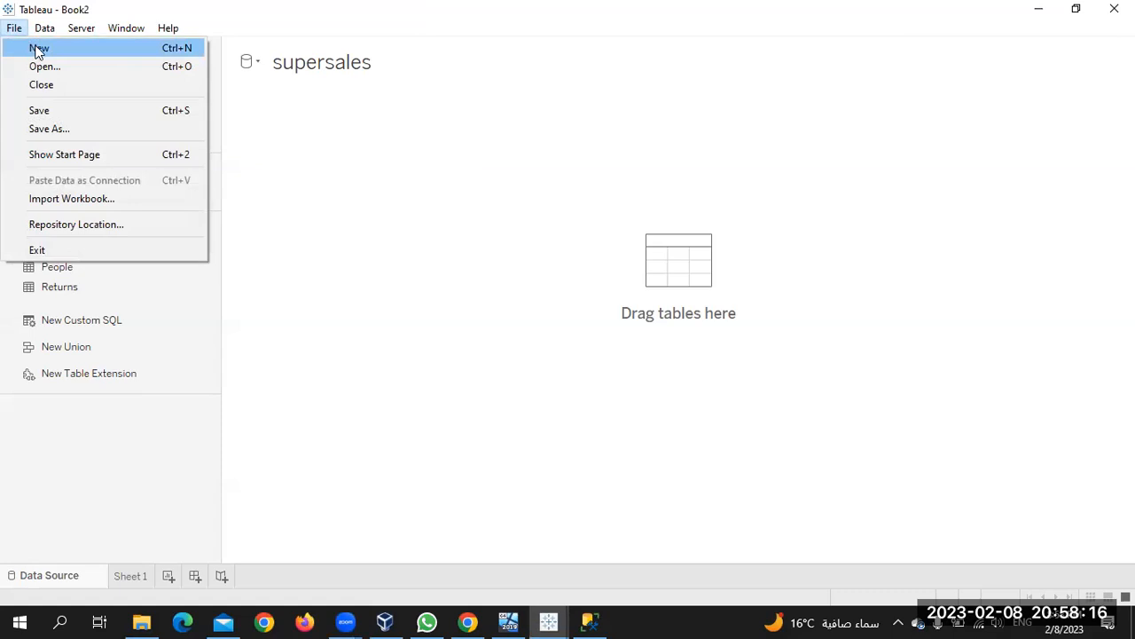
click(35, 51)
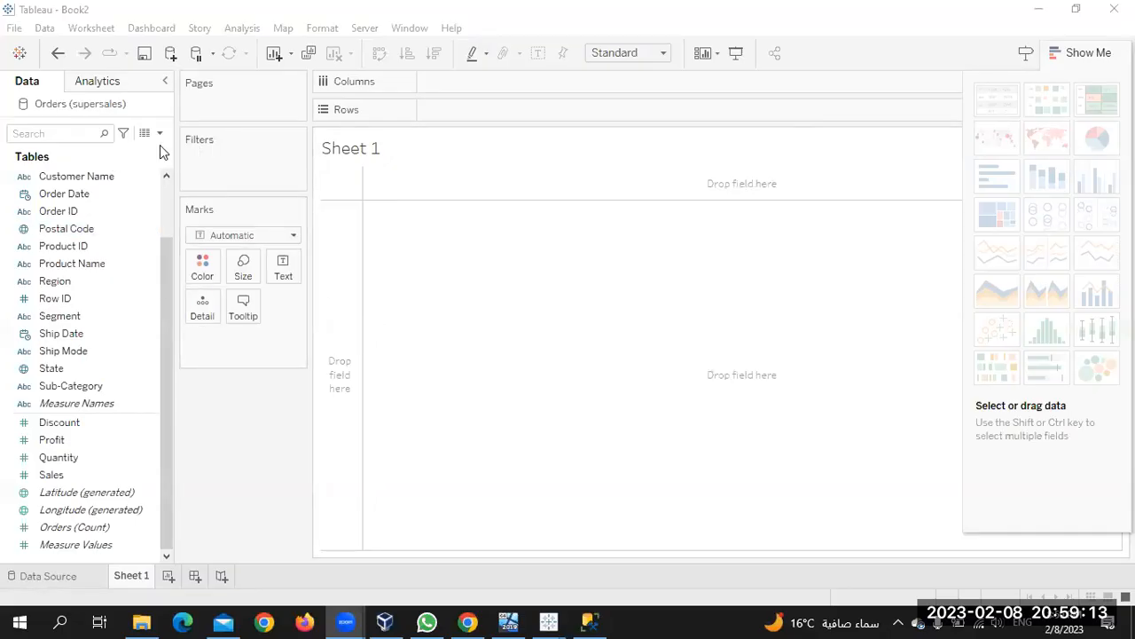
Visit the Data Source page, then return to the Sheet 1 worksheet
click(168, 195)
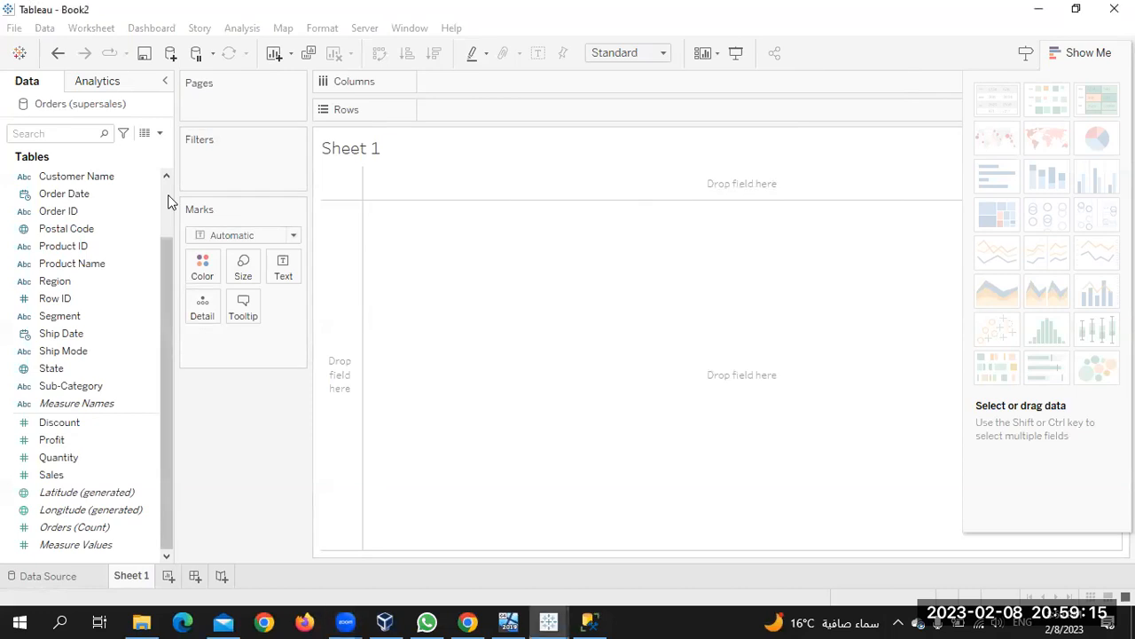
click(168, 194)
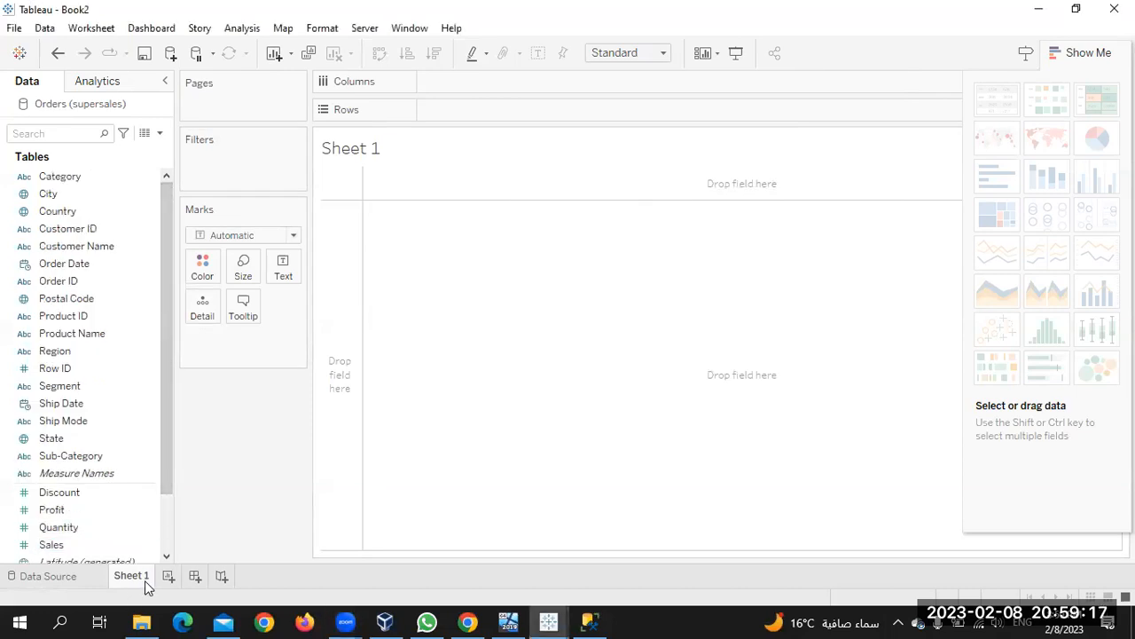
mouse_move(147, 583)
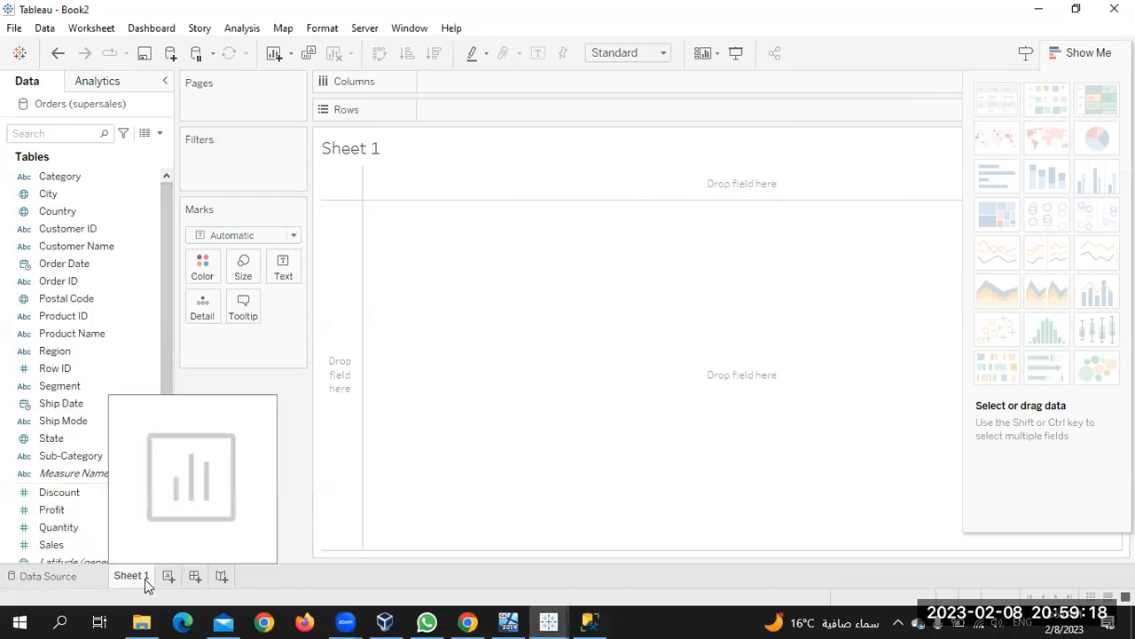
click(44, 577)
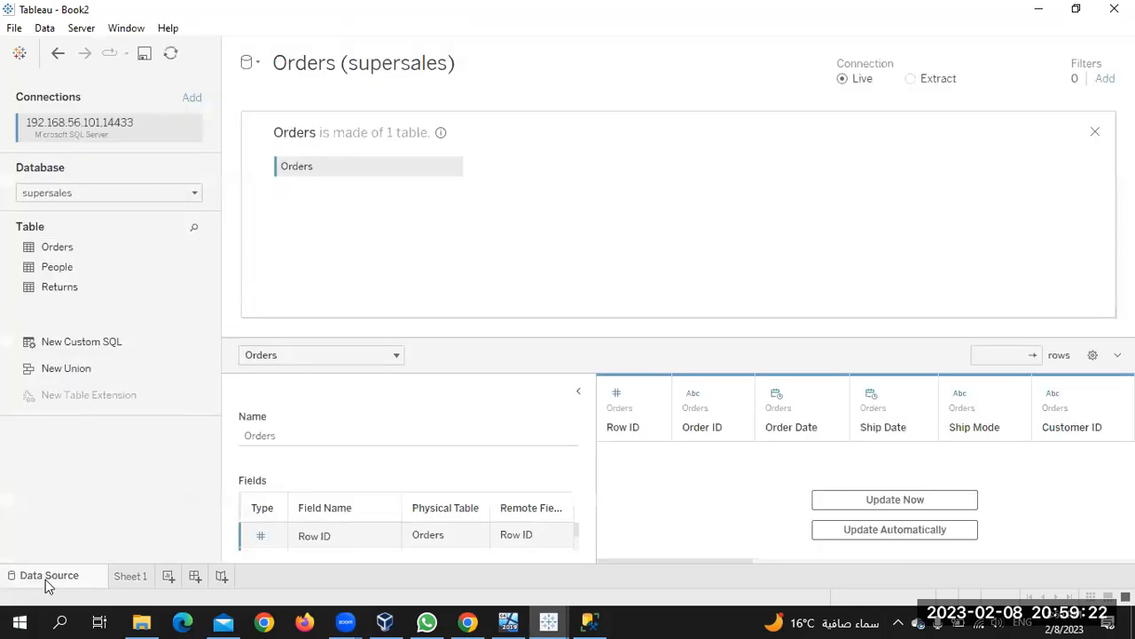
click(129, 578)
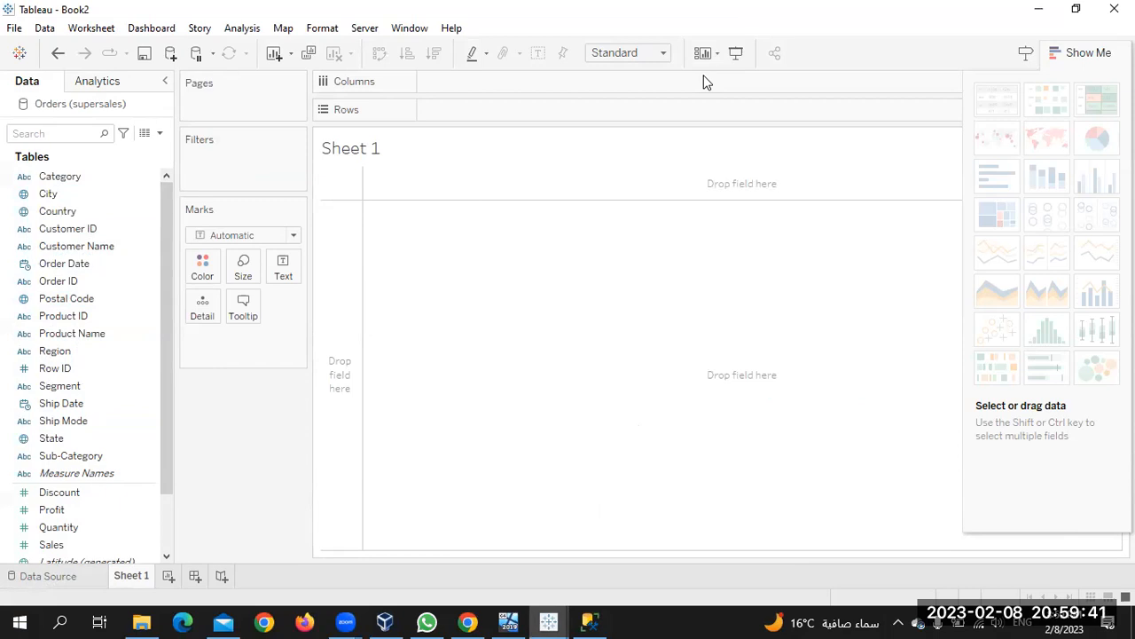
Change Sheet 1's view fit from Standard to Entire View
click(663, 54)
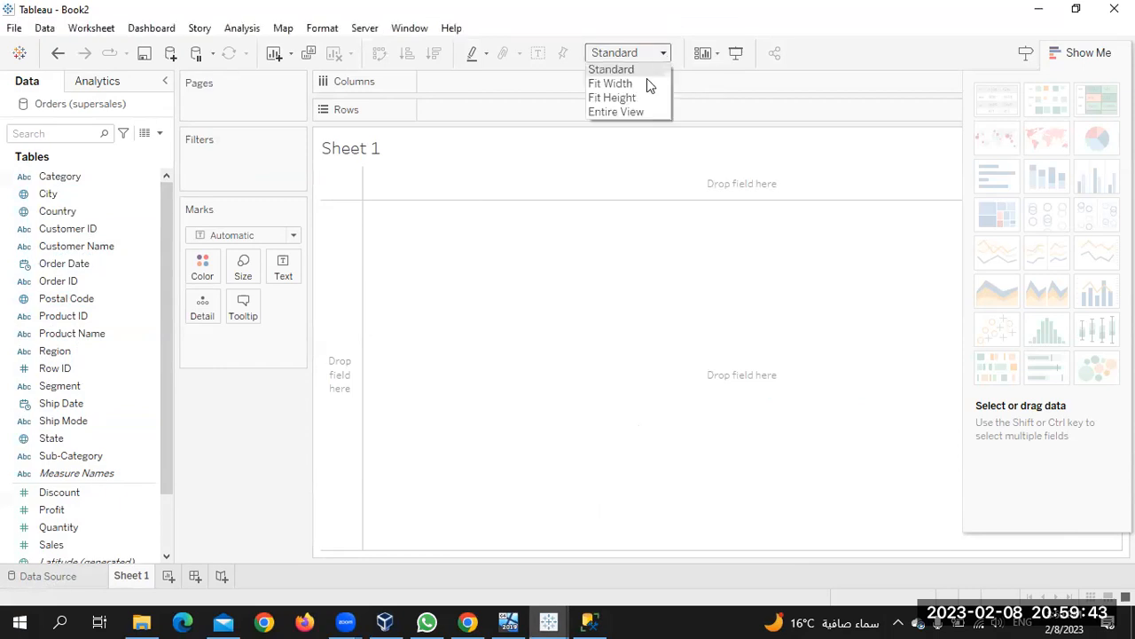
click(626, 112)
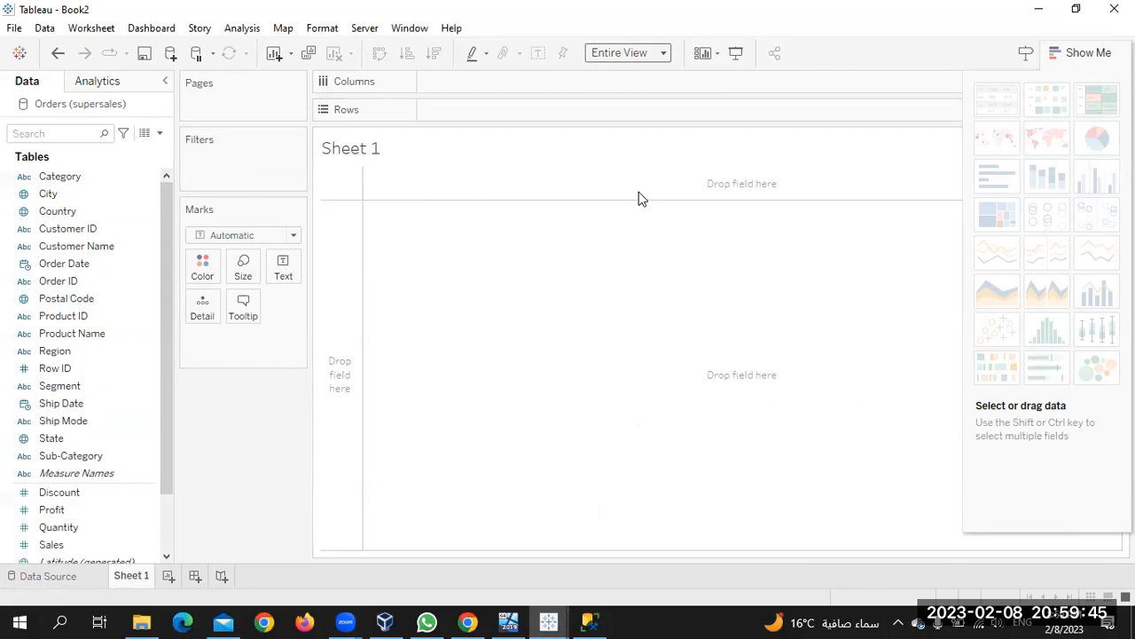
click(46, 231)
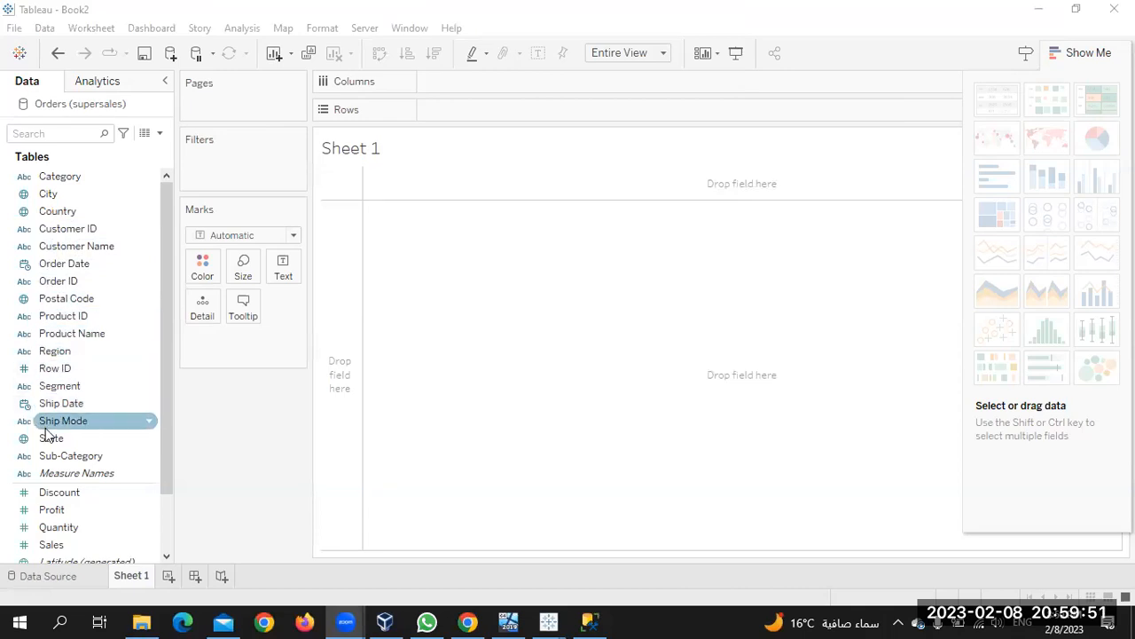
Chart SUM(Sales) by Sub-Category as bars, sorted by field in descending order
drag(42, 459, 446, 114)
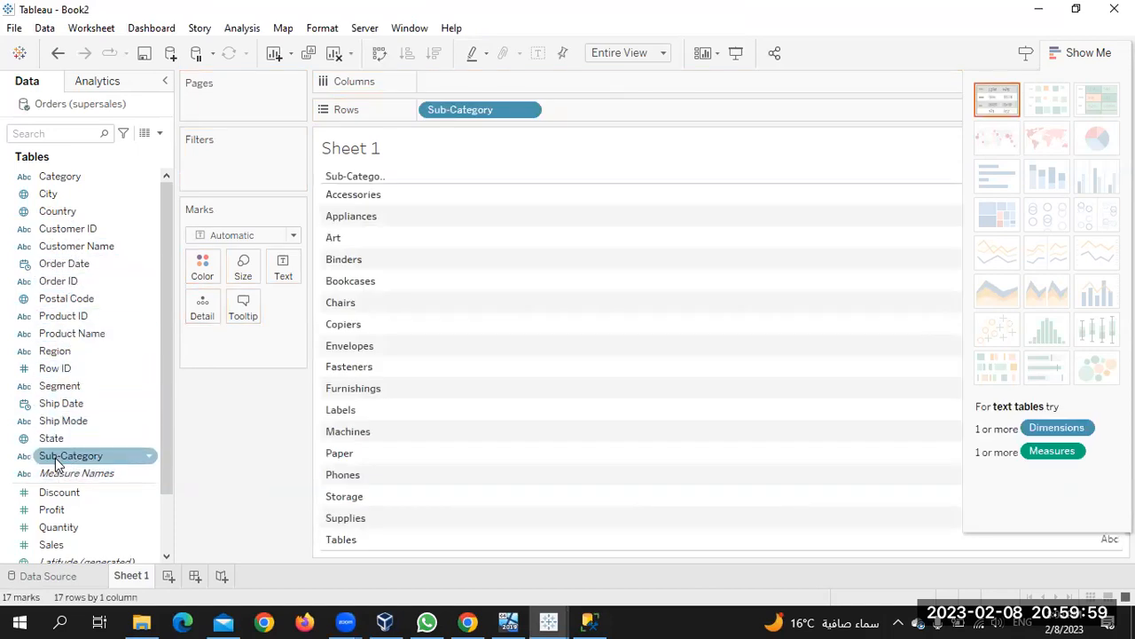
drag(50, 544, 458, 81)
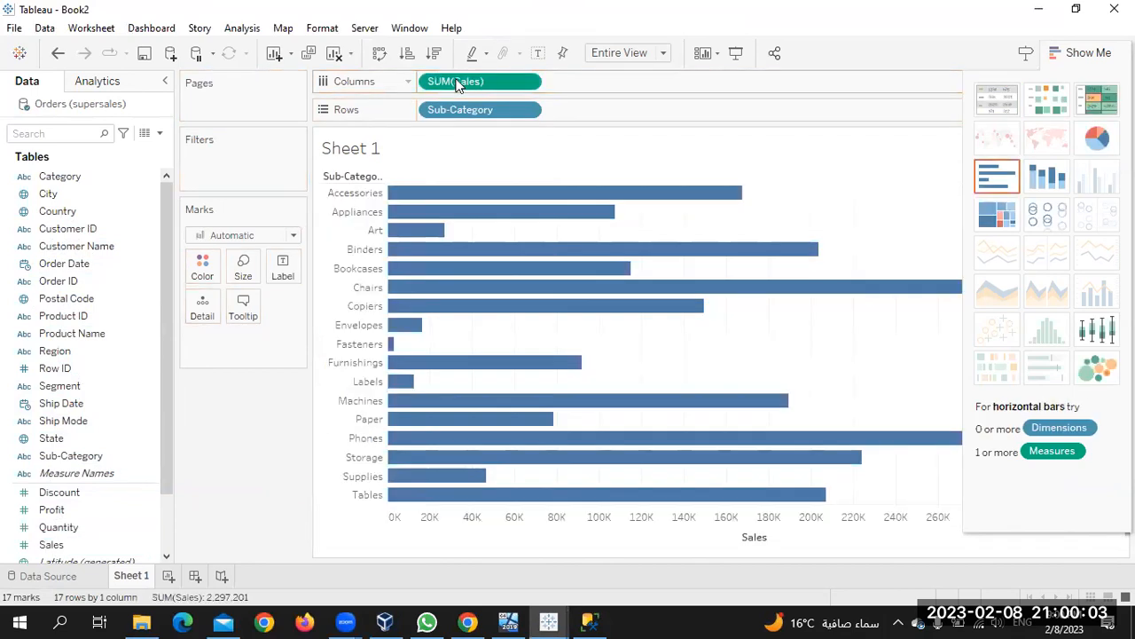
click(528, 111)
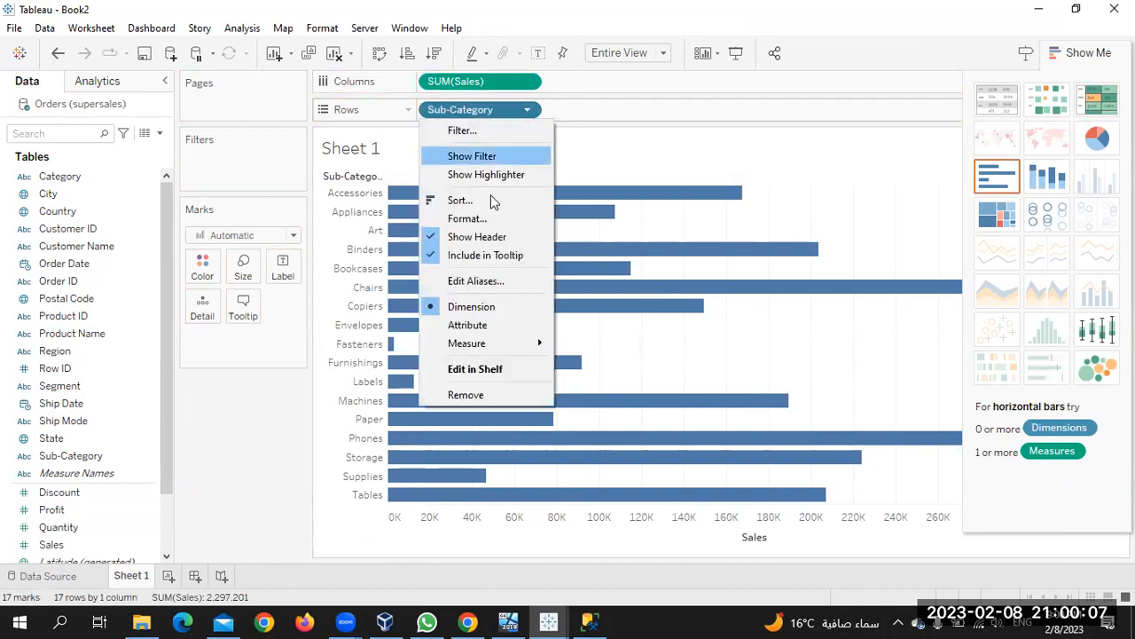
key(Escape)
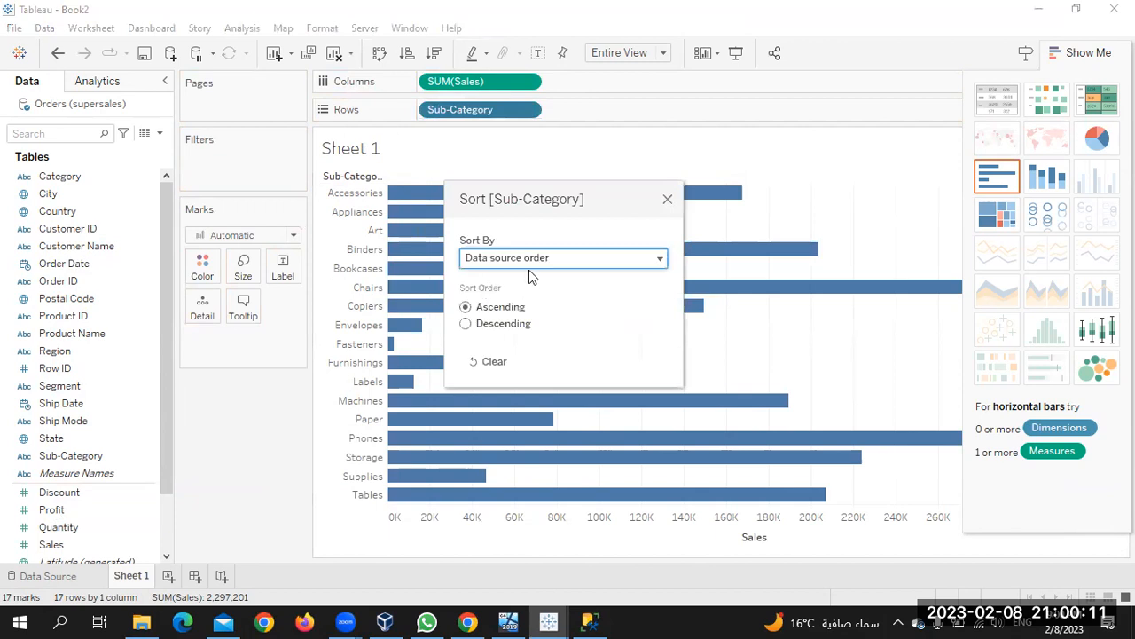
click(546, 258)
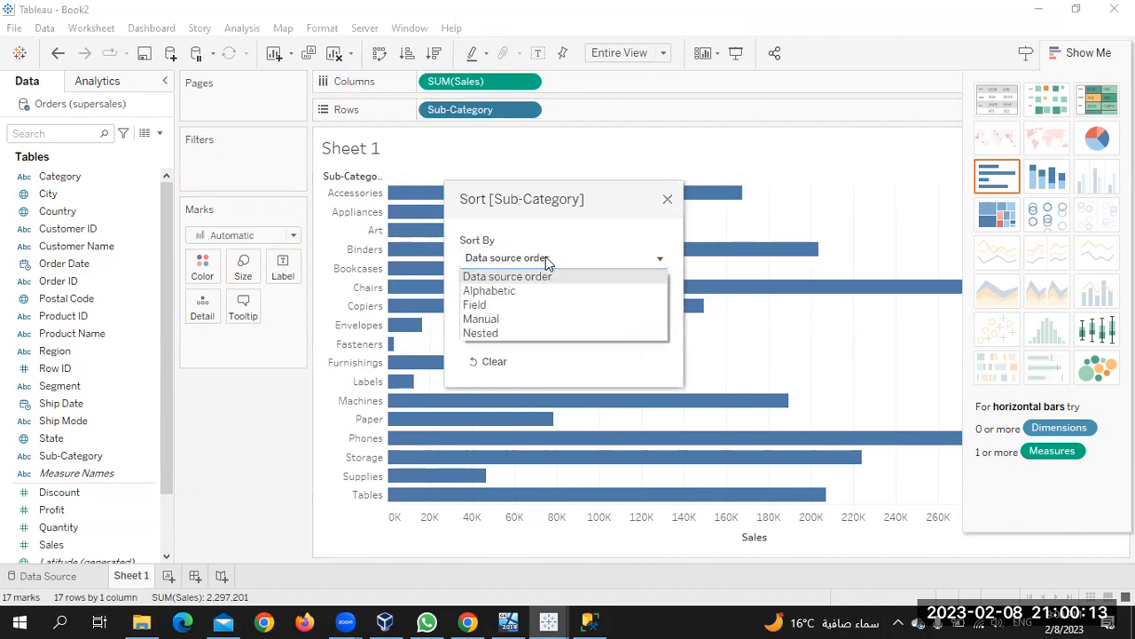
click(508, 305)
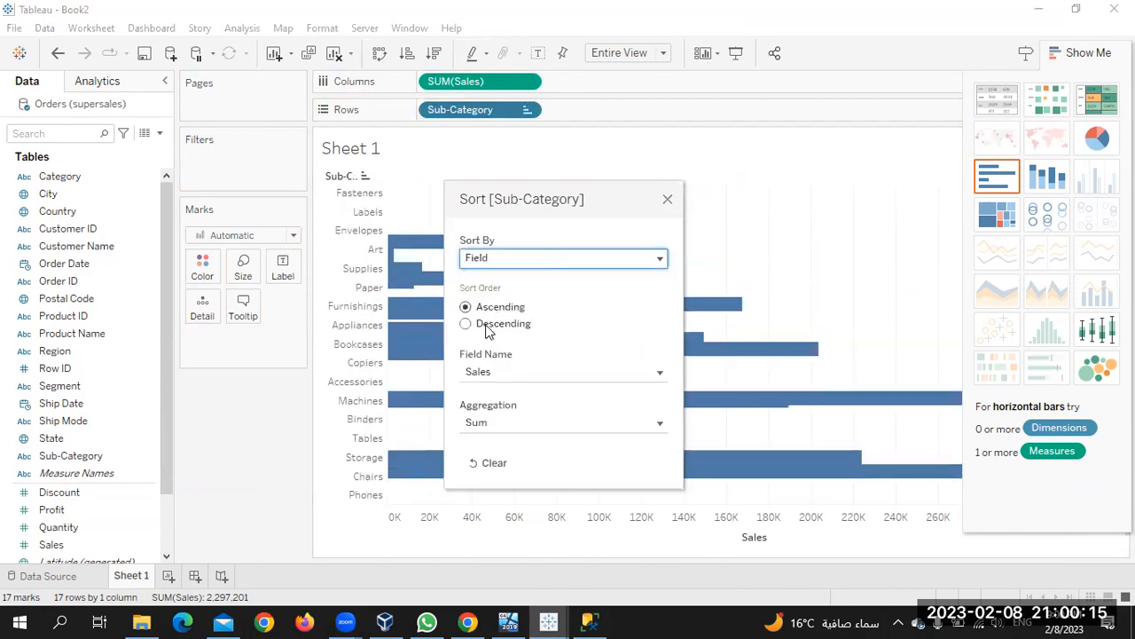
click(466, 323)
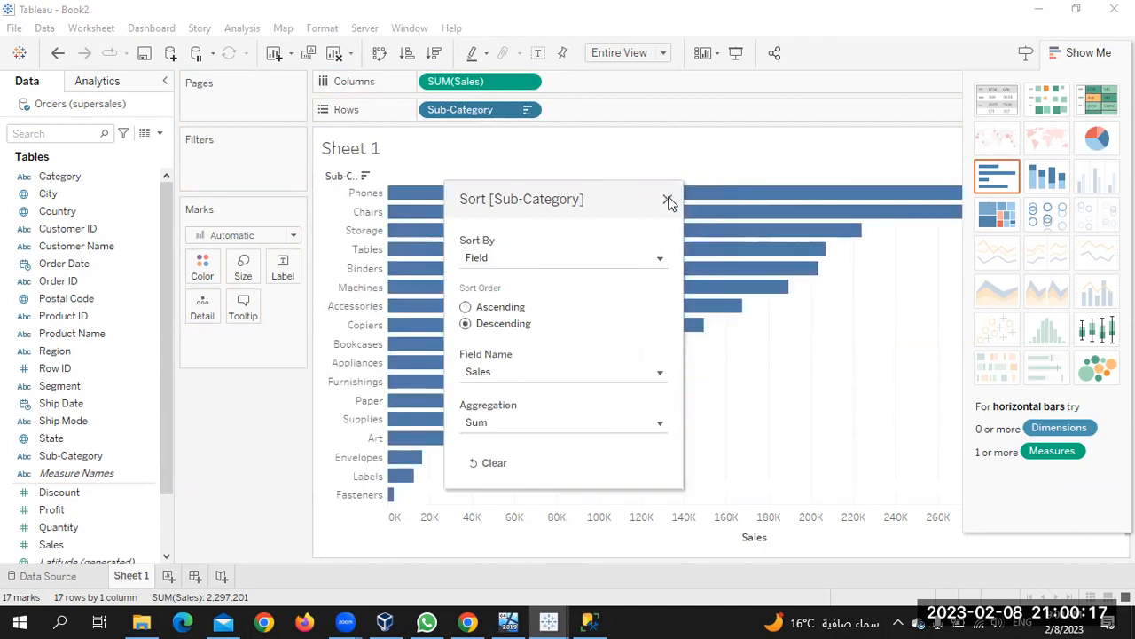
click(668, 200)
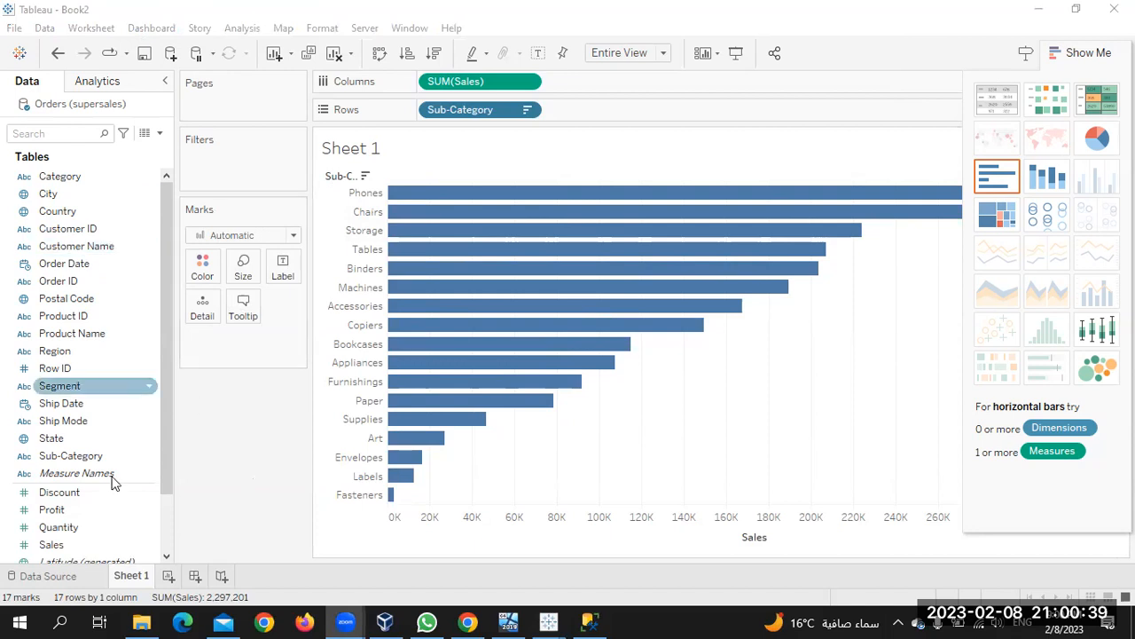
click(46, 576)
click(46, 576)
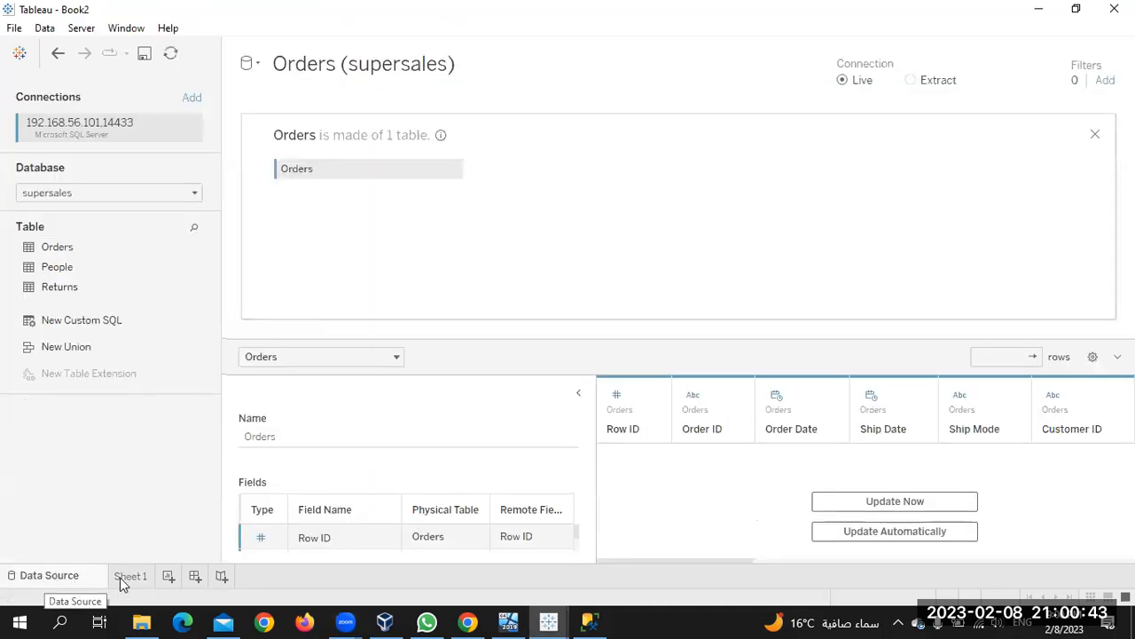
click(132, 575)
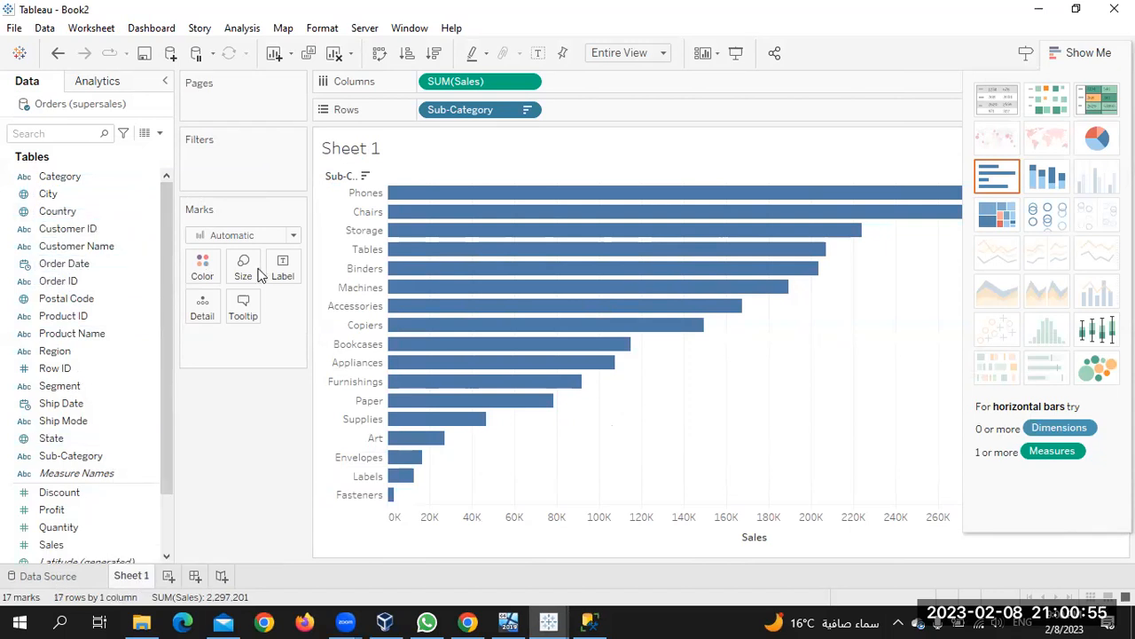
mouse_move(467, 255)
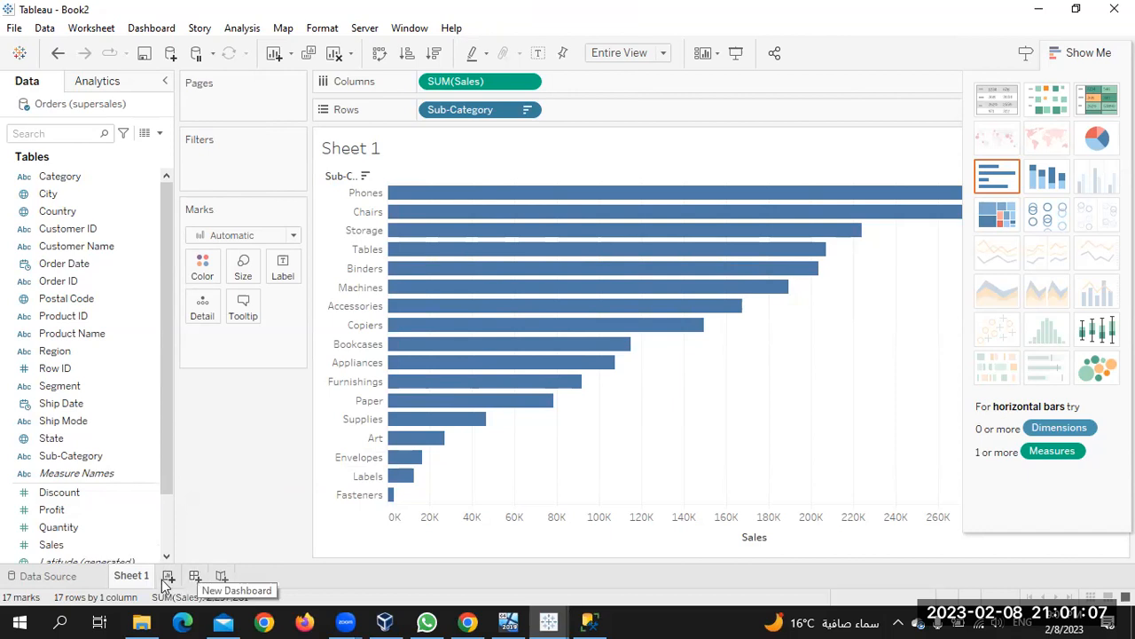
Add a blank Sheet 2 and a new Dashboard 1, selecting Sheet 2 in its list
click(167, 577)
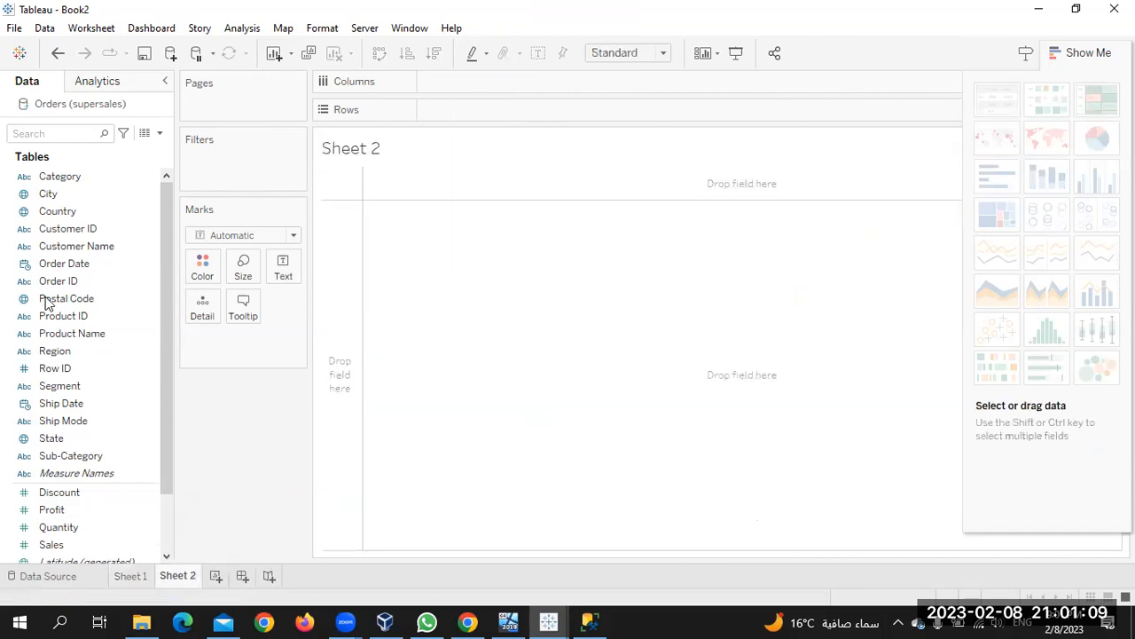
click(241, 577)
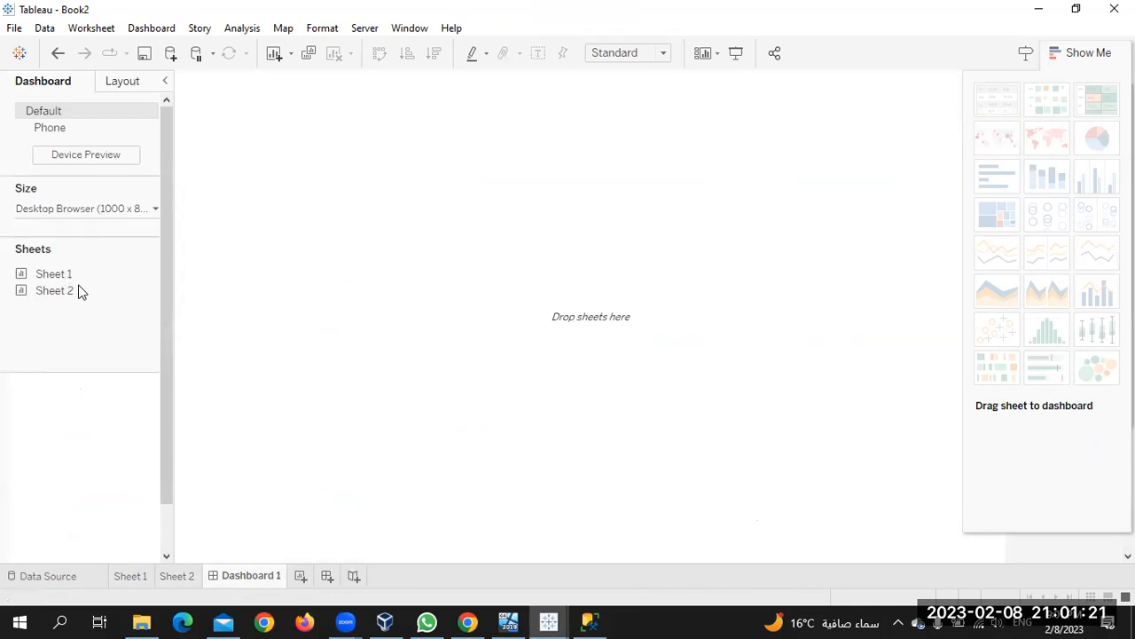
click(41, 290)
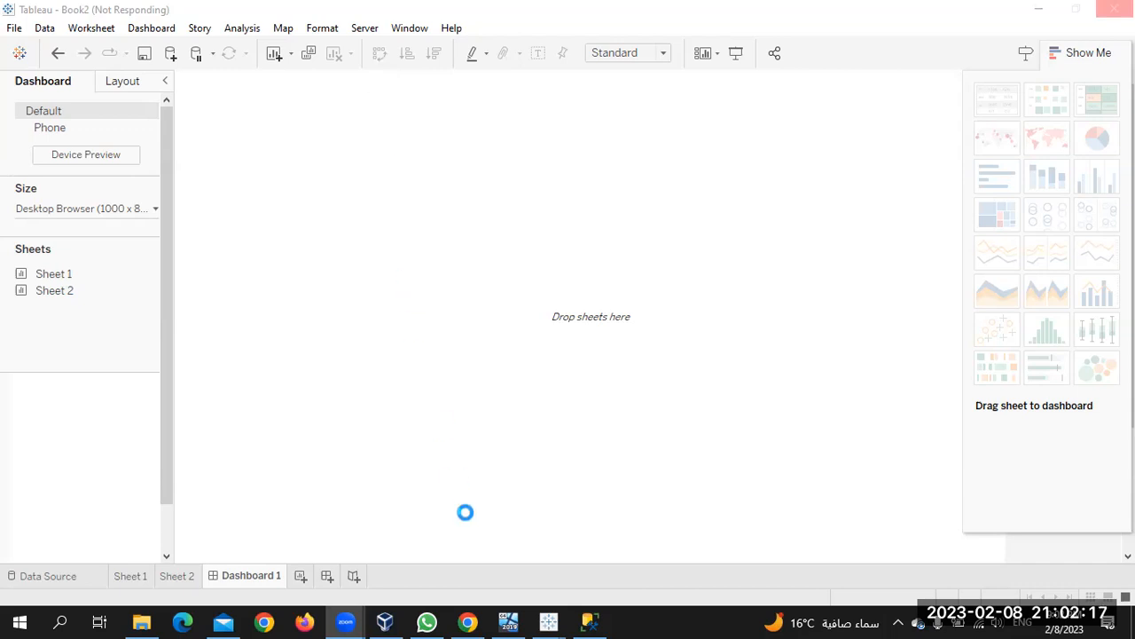
Check the Pluralsight course video, then hide the browser to return to Tableau
click(478, 621)
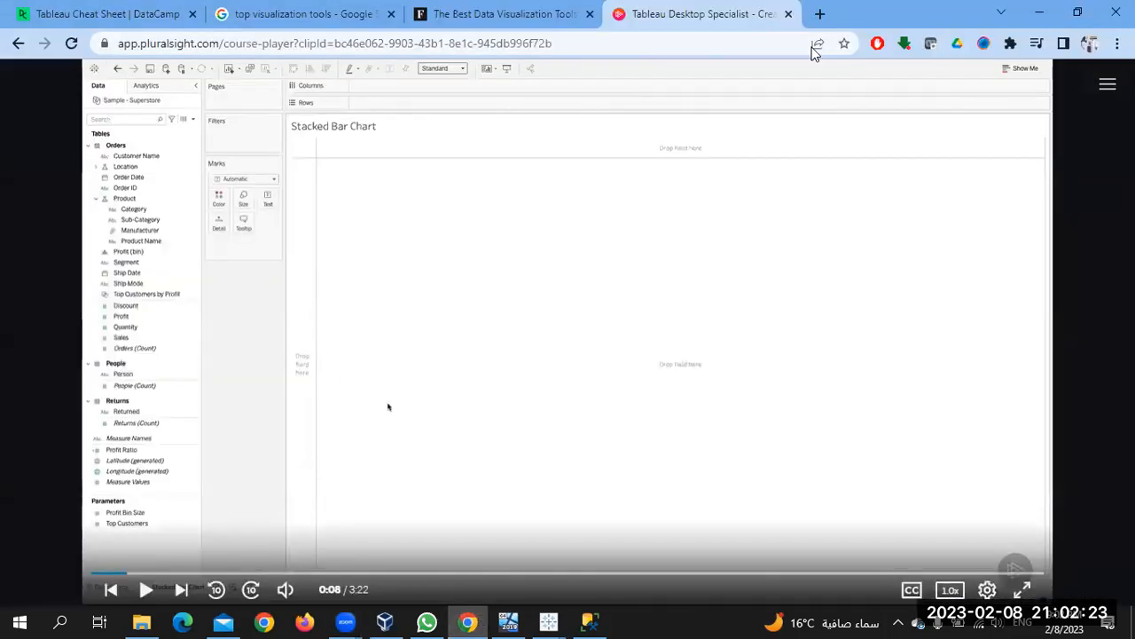
click(1041, 11)
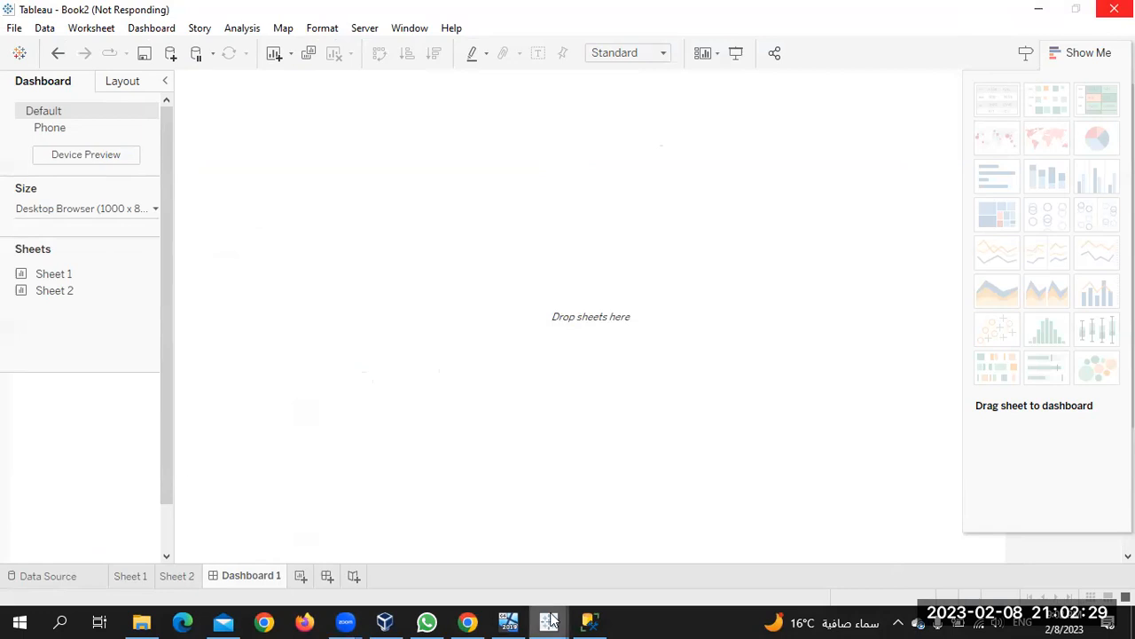
mouse_move(471, 621)
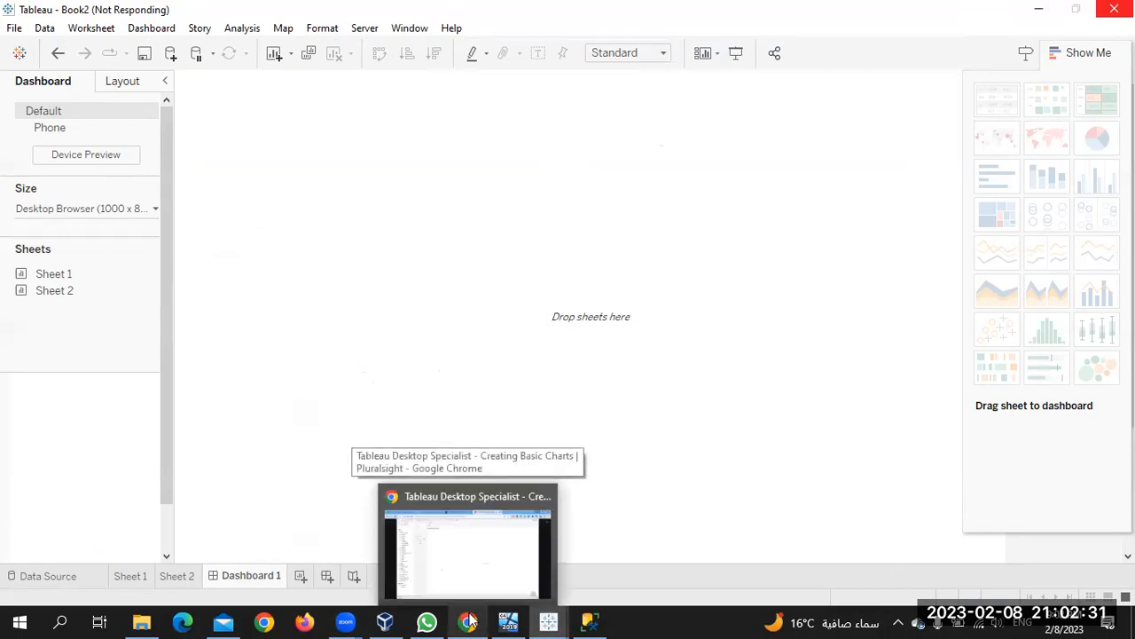